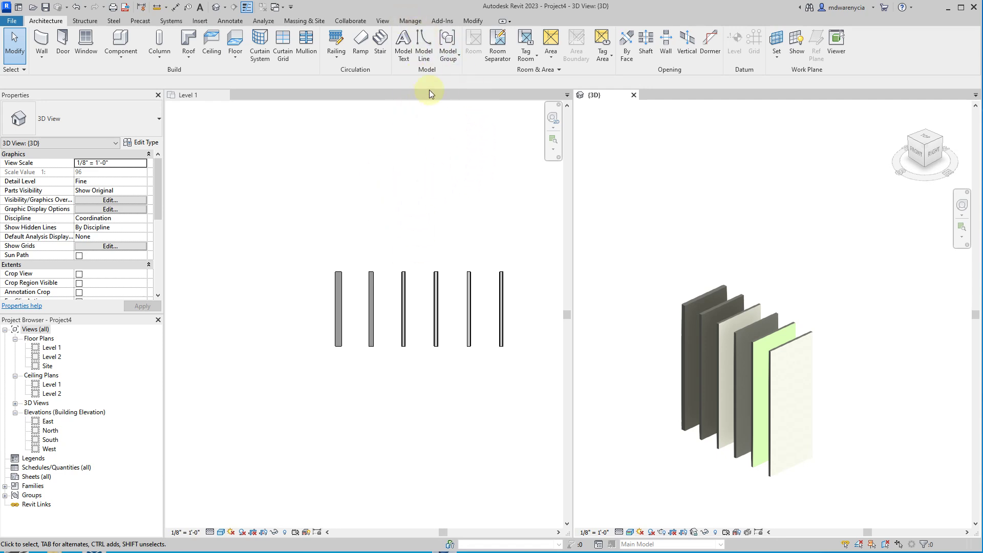
Draw a 10' by 10' square of model lines above the row of walls in the Level 1 plan.
{"action": "left_click", "coordinate": [424, 45]}
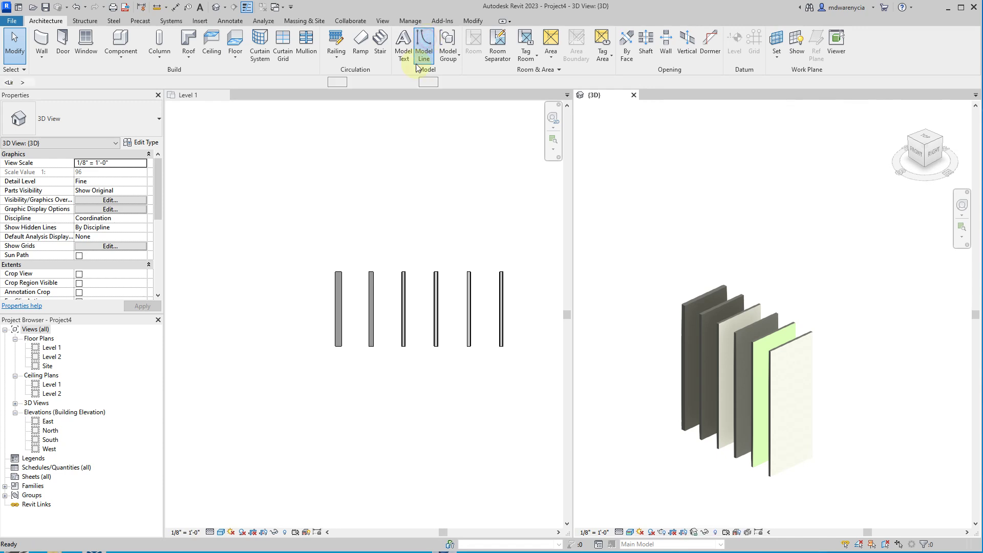
{"action": "left_click", "coordinate": [401, 205]}
{"action": "middle_click_drag", "start_coordinate": [404, 177], "coordinate": [358, 325]}
{"action": "left_click", "coordinate": [361, 324]}
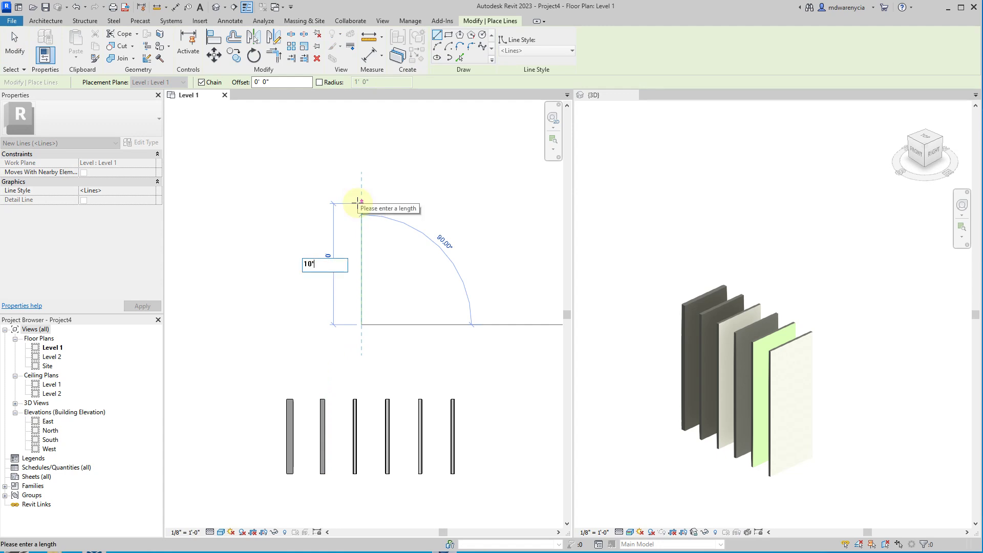
{"action": "type", "text": "10'"}
{"action": "key", "text": "Return"}
{"action": "type", "text": "1"}
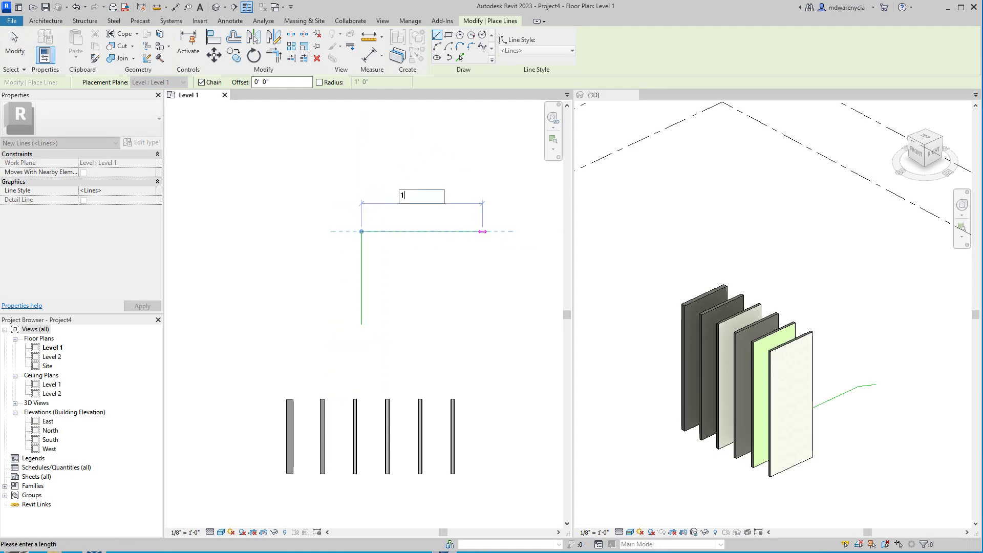
{"action": "type", "text": "0'"}
{"action": "key", "text": "Return"}
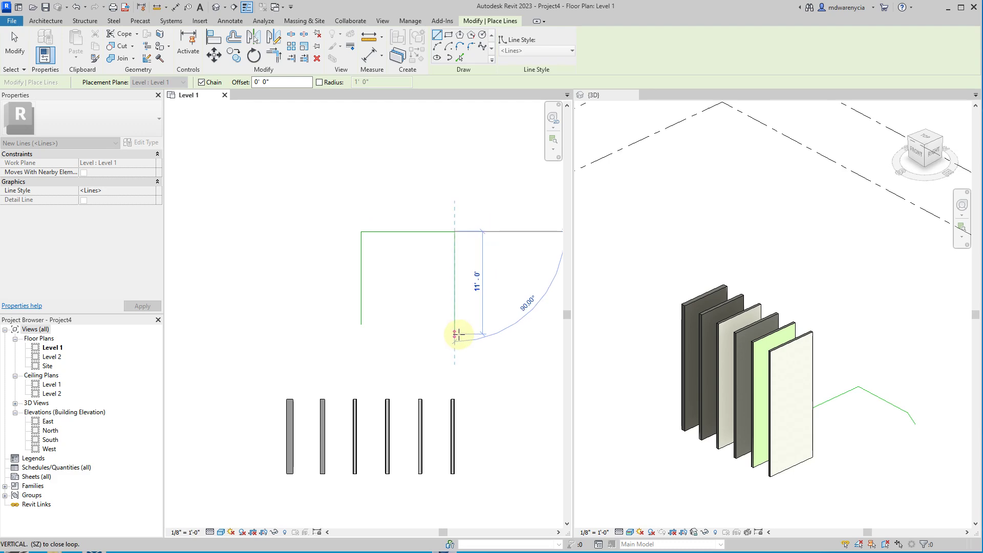
{"action": "left_click", "coordinate": [454, 324]}
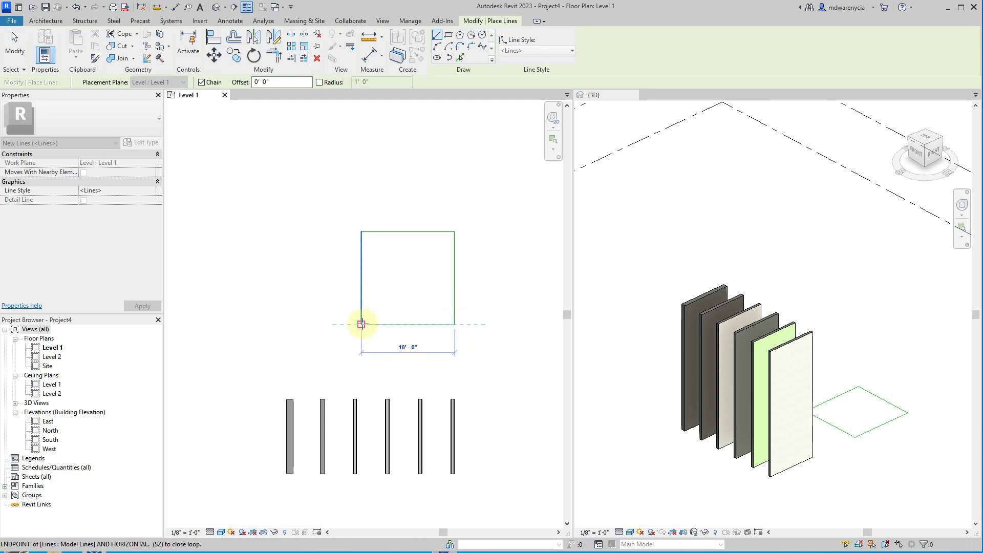
{"action": "left_click", "coordinate": [361, 324]}
{"action": "key", "text": "Escape"}
{"action": "key", "text": "Escape"}
{"action": "left_click_drag", "start_coordinate": [307, 198], "coordinate": [522, 351]}
{"action": "scroll", "coordinate": [271, 270], "scroll_direction": "down", "scroll_amount": 3}
{"action": "key", "text": "ctrl+c"}
{"action": "key", "text": "ctrl+v"}
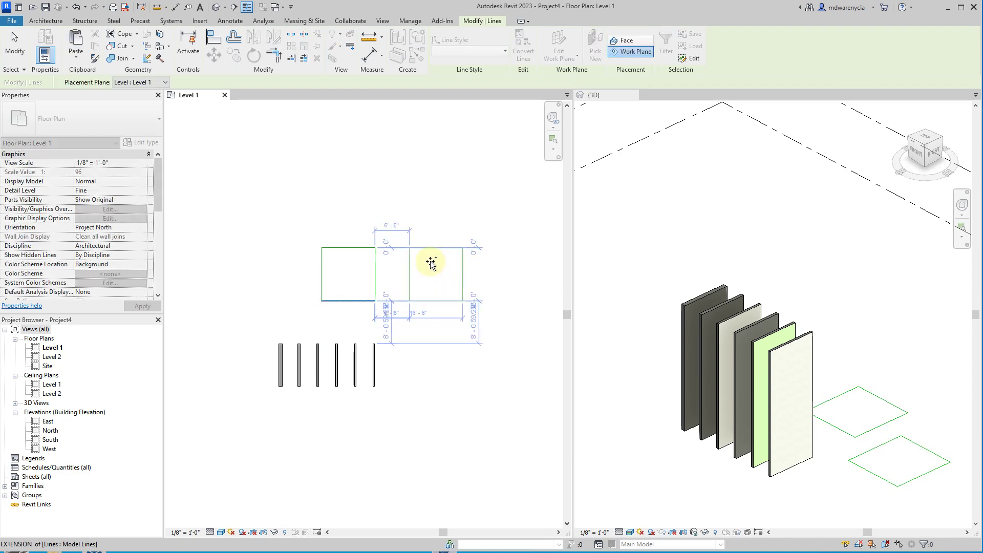
{"action": "key", "text": "Escape"}
Array the model-line square horizontally to the right at 15' spacing, with four squares in total.
{"action": "left_click_drag", "start_coordinate": [299, 240], "coordinate": [417, 329]}
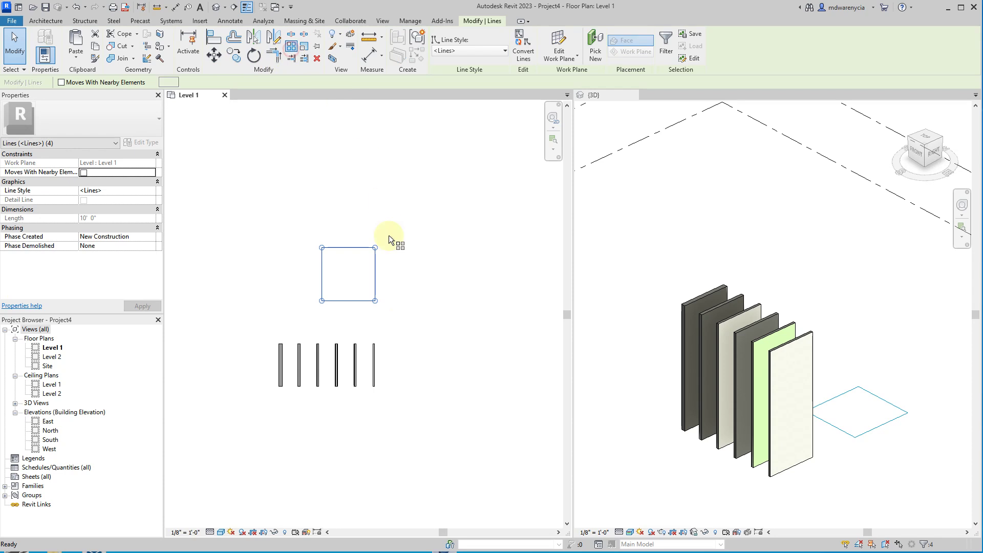
{"action": "left_click", "coordinate": [348, 301]}
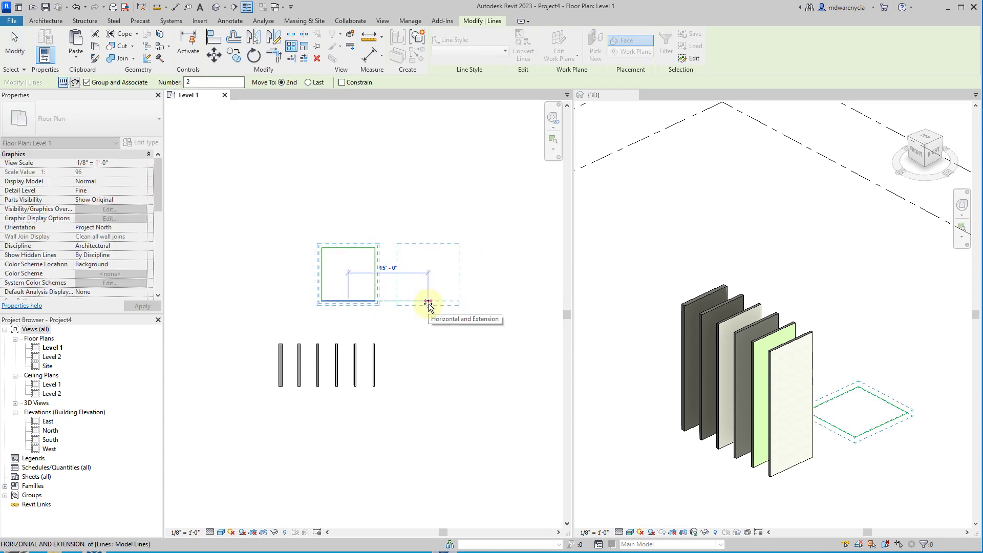
{"action": "left_click", "coordinate": [428, 303]}
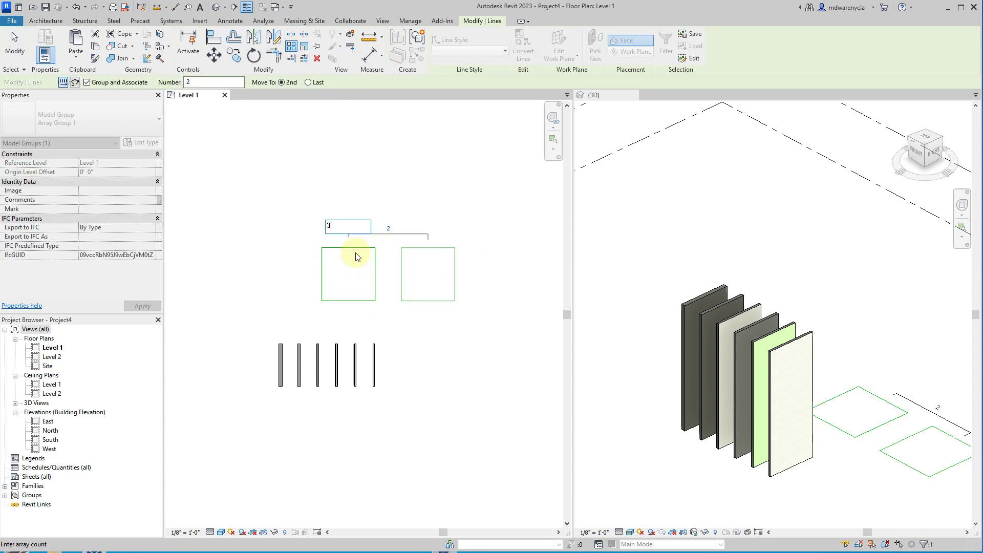
{"action": "key", "text": "Return"}
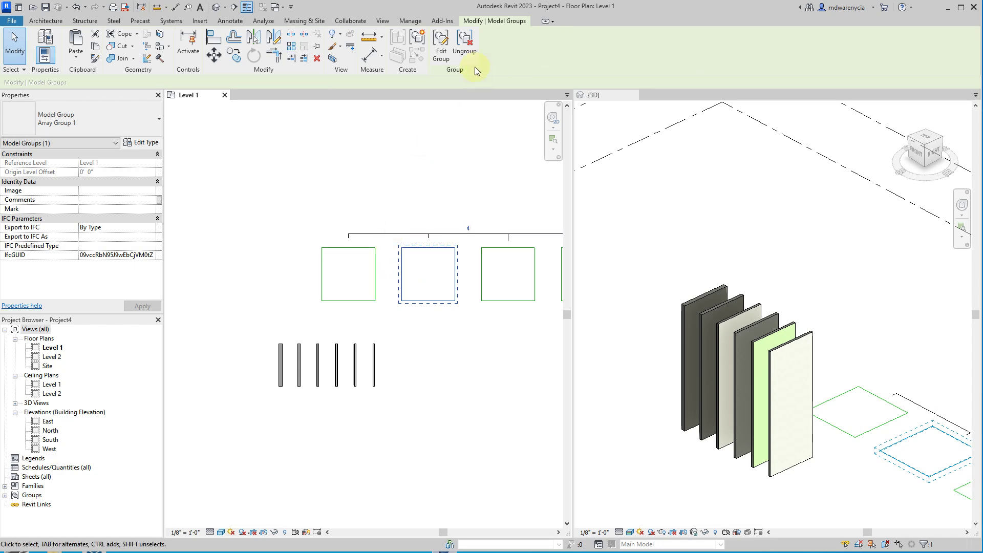
Ungroup the arrayed squares into independent model lines.
{"action": "scroll", "coordinate": [281, 212], "scroll_direction": "down", "scroll_amount": 2}
{"action": "left_click", "coordinate": [527, 284]}
{"action": "left_click_drag", "start_coordinate": [527, 284], "coordinate": [299, 210]}
{"action": "left_click", "coordinate": [419, 171]}
{"action": "left_click_drag", "start_coordinate": [495, 196], "coordinate": [433, 233]}
{"action": "left_click", "coordinate": [347, 219]}
{"action": "left_click", "coordinate": [308, 252]}
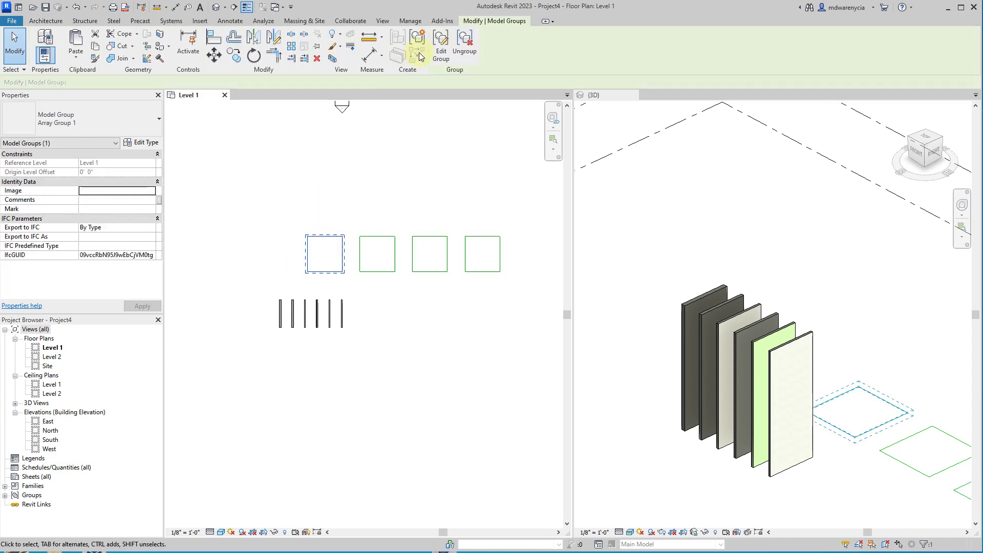
{"action": "scroll", "coordinate": [297, 259], "scroll_direction": "up", "scroll_amount": 3}
{"action": "left_click", "coordinate": [230, 237]}
{"action": "scroll", "coordinate": [450, 439], "scroll_direction": "up", "scroll_amount": 3}
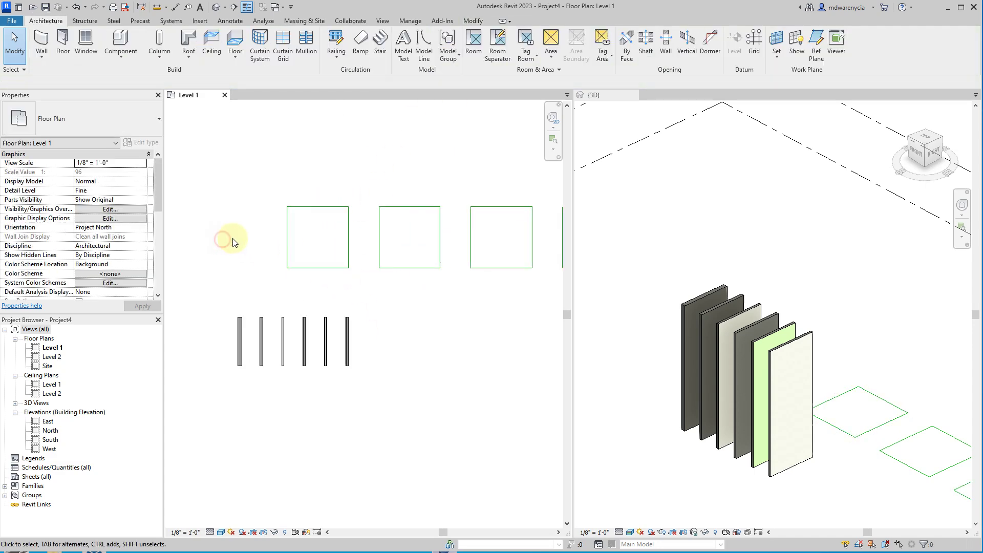
Close the 3D view so that only the Level 1 plan remains open around the first squares.
{"action": "middle_click_drag", "start_coordinate": [397, 295], "coordinate": [385, 394]}
{"action": "scroll", "coordinate": [361, 329], "scroll_direction": "up", "scroll_amount": 3}
{"action": "middle_click_drag", "start_coordinate": [500, 317], "coordinate": [377, 286]}
{"action": "scroll", "coordinate": [392, 291], "scroll_direction": "down", "scroll_amount": 1}
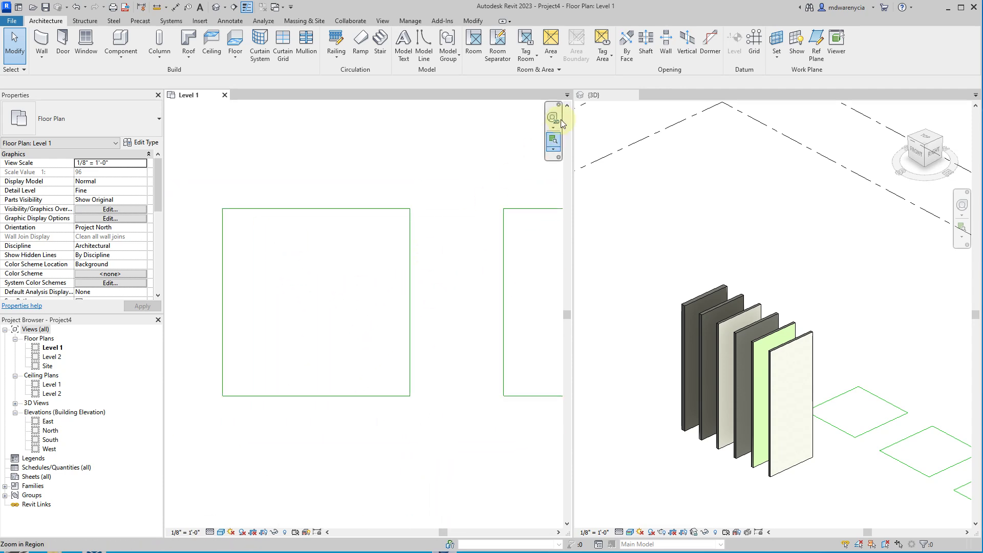
{"action": "left_click", "coordinate": [634, 94]}
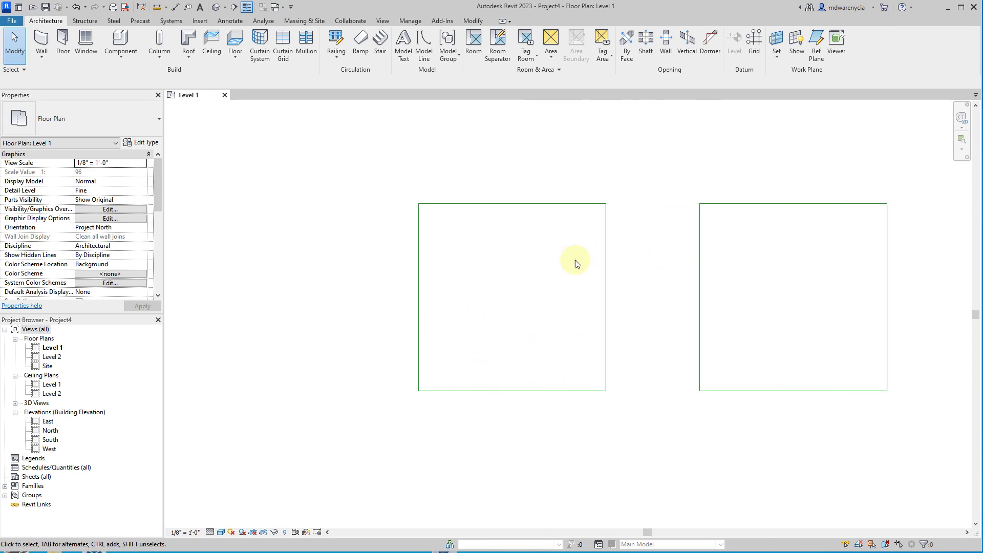
{"action": "scroll", "coordinate": [548, 269], "scroll_direction": "down", "scroll_amount": 2}
{"action": "scroll", "coordinate": [532, 322], "scroll_direction": "up", "scroll_amount": 1}
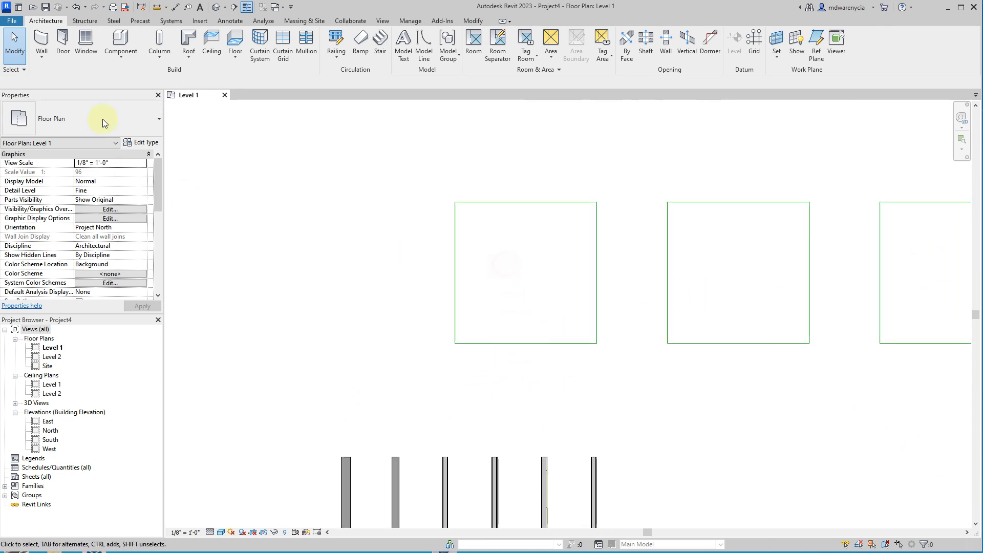
Start a new wall using the Basic Wall type Exterior Wall 1.
{"action": "left_click", "coordinate": [46, 41]}
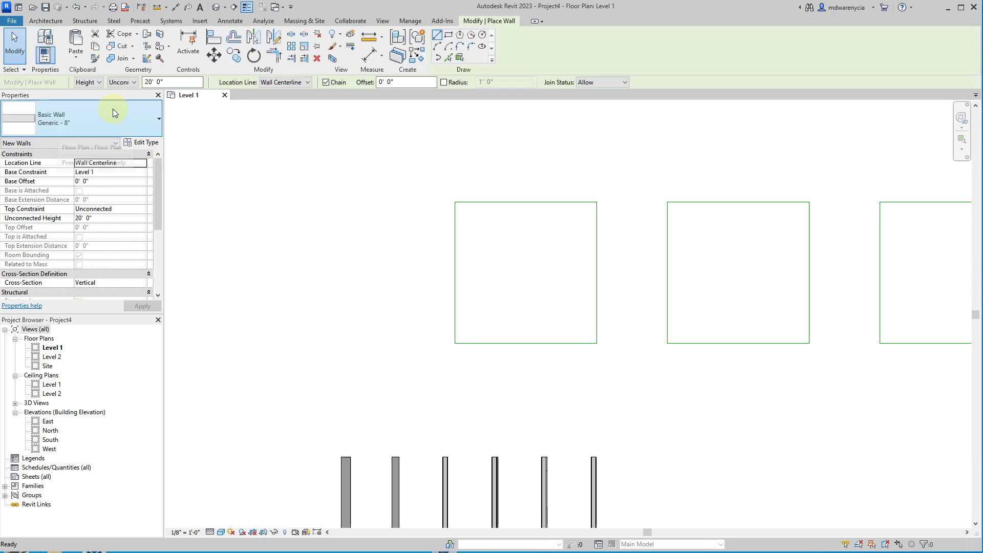
{"action": "left_click", "coordinate": [112, 109]}
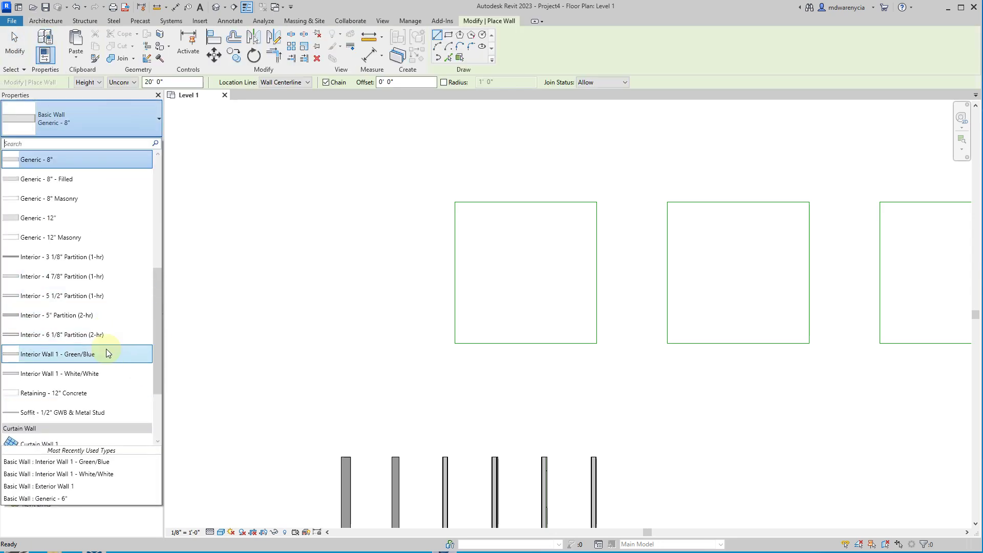
{"action": "scroll", "coordinate": [106, 354], "scroll_direction": "down", "scroll_amount": 2}
{"action": "scroll", "coordinate": [120, 310], "scroll_direction": "up", "scroll_amount": 5}
{"action": "left_click", "coordinate": [75, 286]}
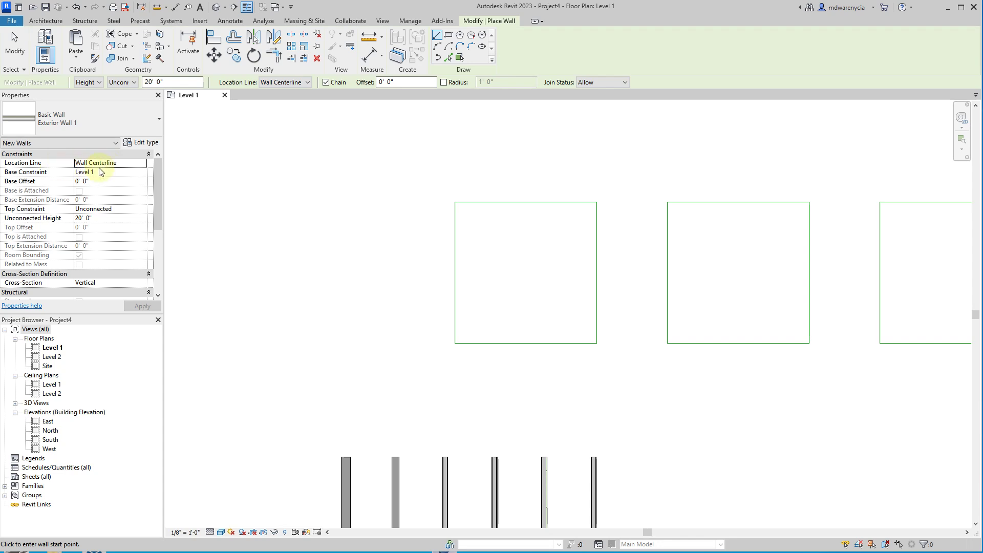
Draw a 10' centerline-aligned wall along the first square's upper edge from left to right, exterior side outward.
{"action": "scroll", "coordinate": [468, 252], "scroll_direction": "up", "scroll_amount": 1}
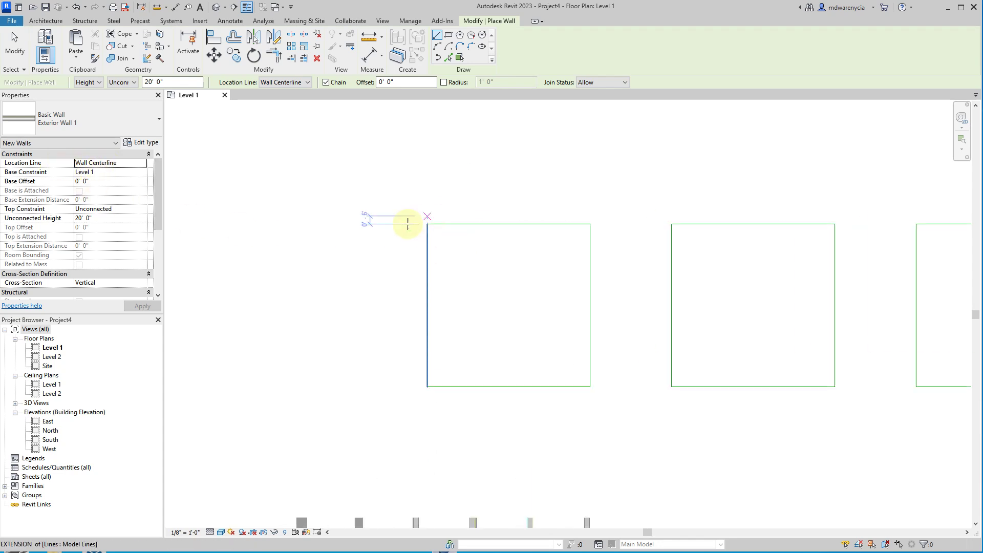
{"action": "left_click", "coordinate": [426, 224]}
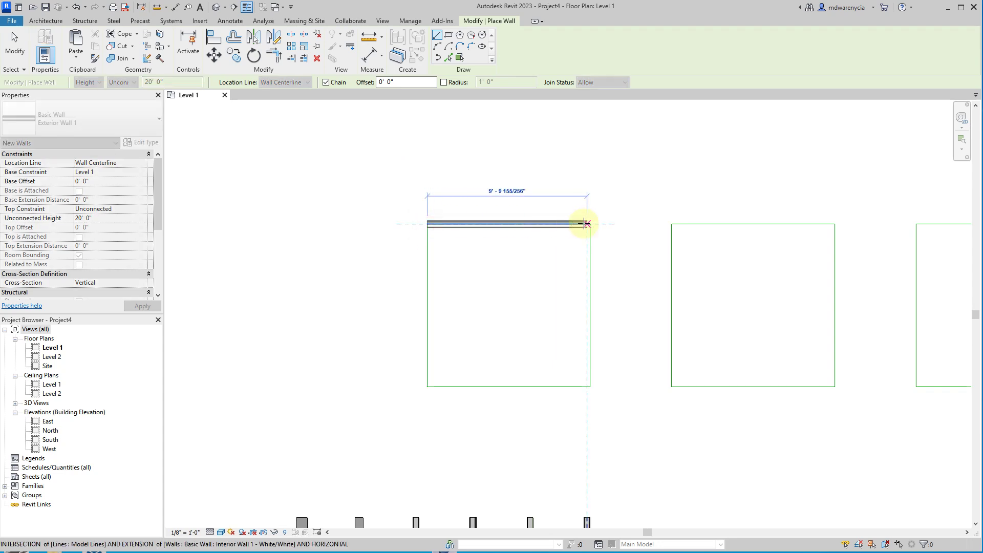
{"action": "scroll", "coordinate": [586, 224], "scroll_direction": "up", "scroll_amount": 4}
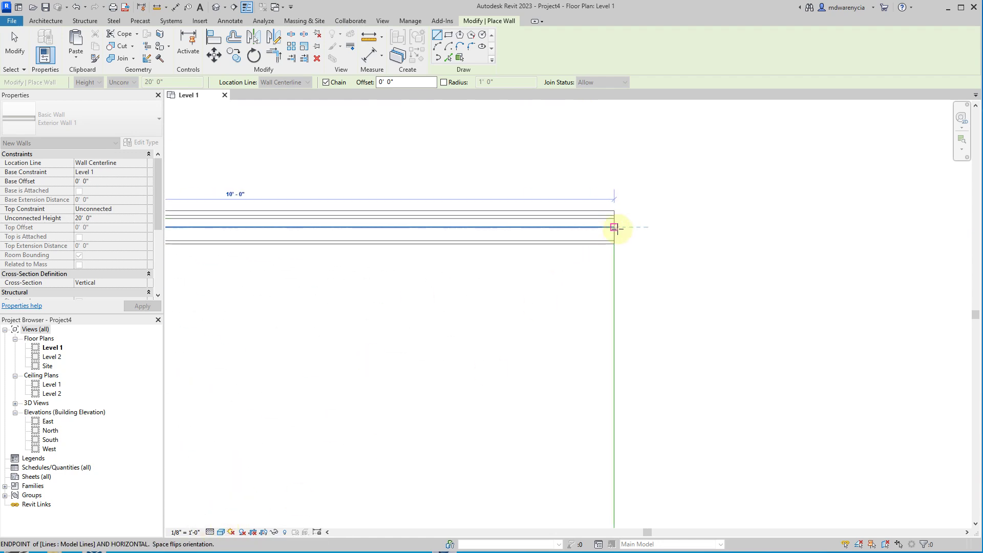
{"action": "scroll", "coordinate": [614, 227], "scroll_direction": "down", "scroll_amount": 2}
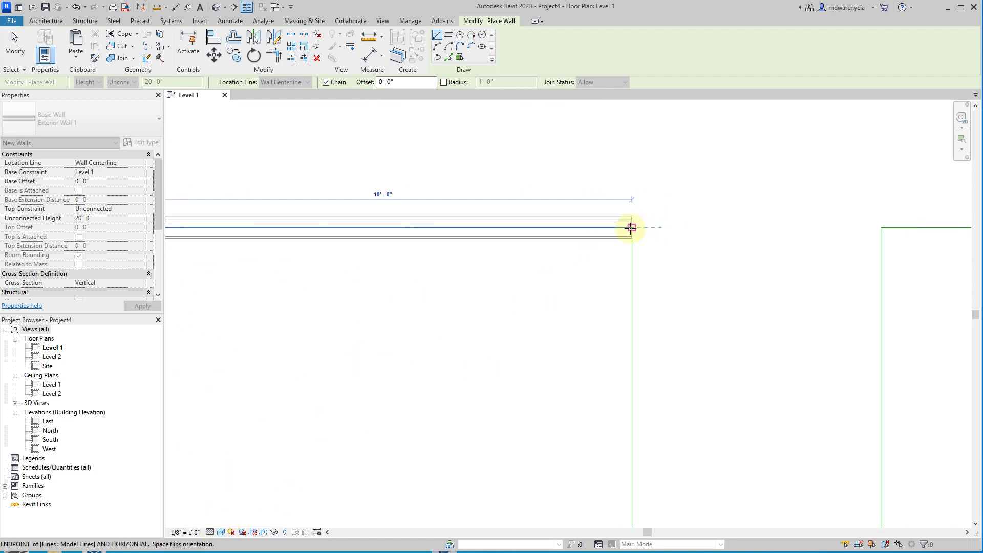
{"action": "scroll", "coordinate": [631, 227], "scroll_direction": "down", "scroll_amount": 3}
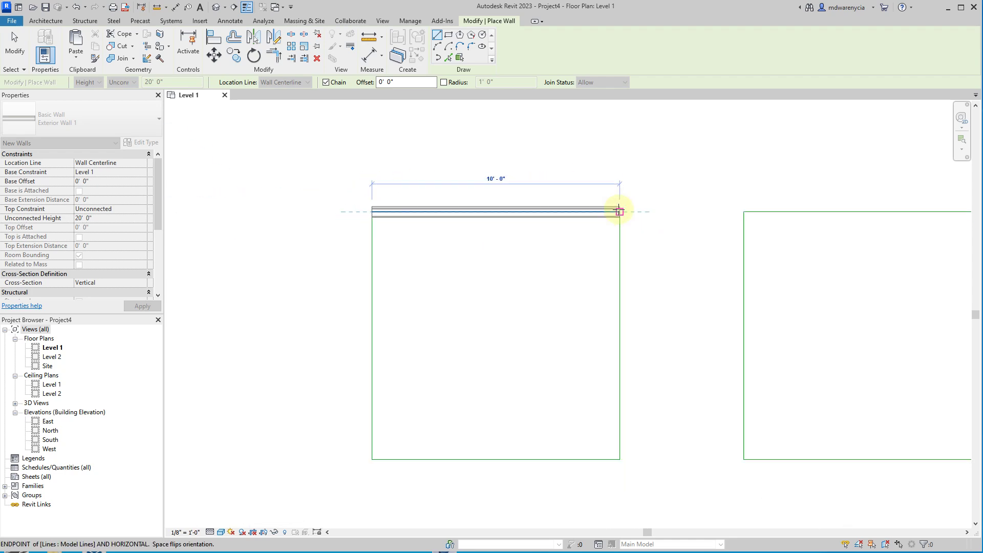
{"action": "scroll", "coordinate": [619, 211], "scroll_direction": "up", "scroll_amount": 5}
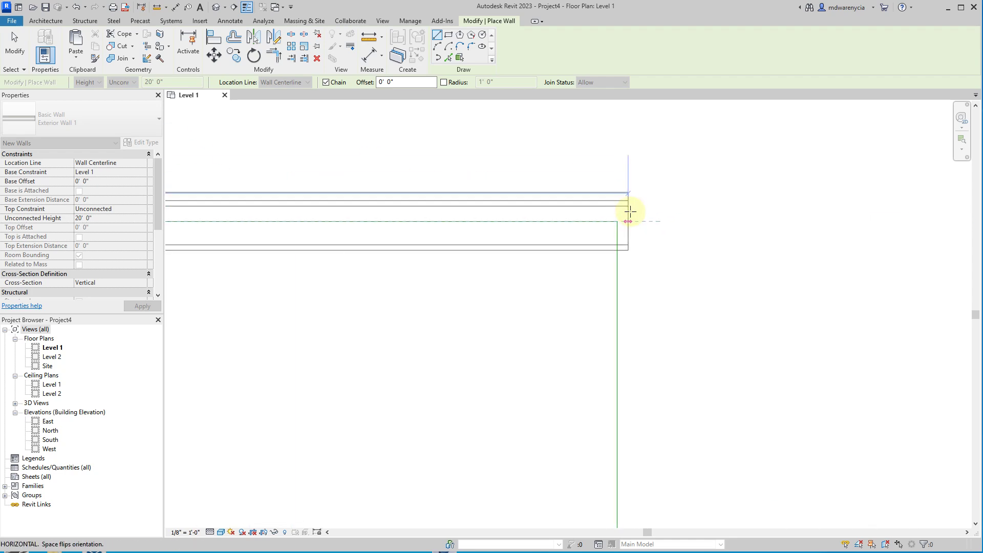
{"action": "key", "text": "space"}
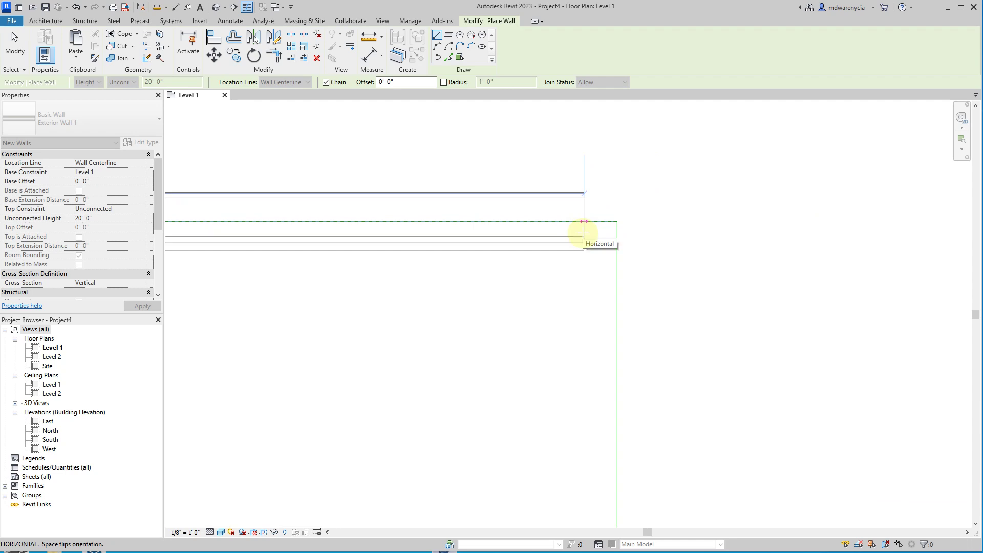
{"action": "left_click", "coordinate": [617, 221]}
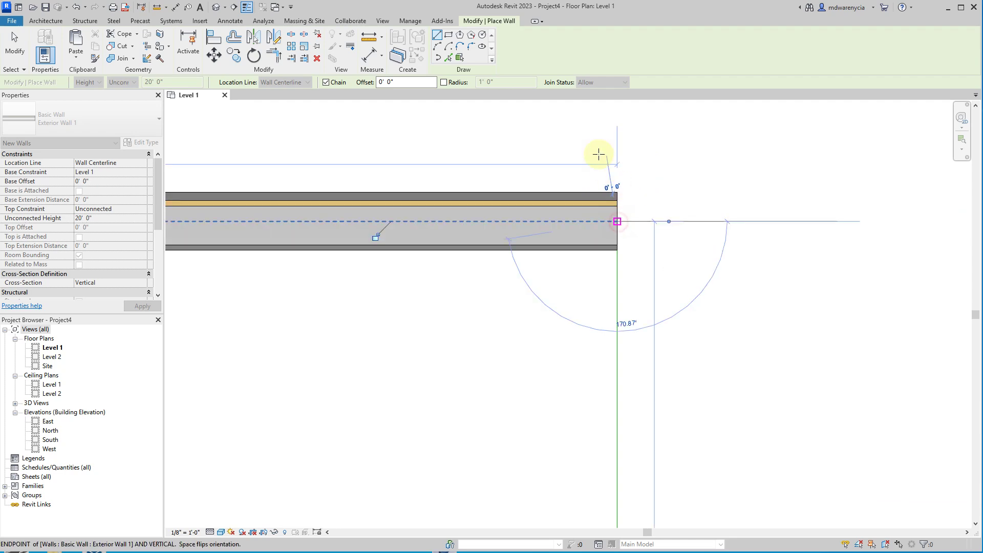
Continue the wall chain along the right, lower and left edges to enclose the first square.
{"action": "scroll", "coordinate": [602, 202], "scroll_direction": "down", "scroll_amount": 4}
{"action": "scroll", "coordinate": [585, 350], "scroll_direction": "down", "scroll_amount": 2}
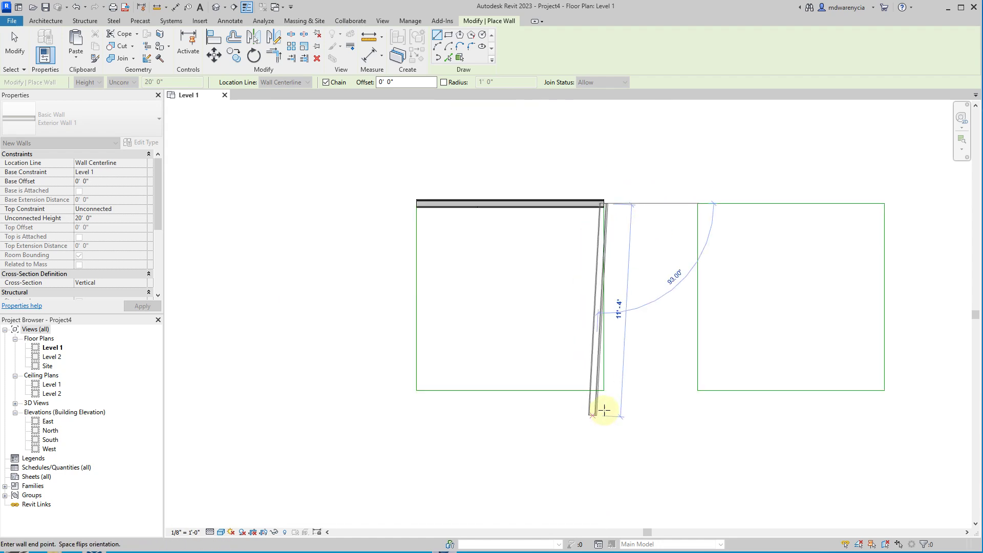
{"action": "left_click", "coordinate": [603, 390]}
{"action": "left_click", "coordinate": [416, 389]}
{"action": "left_click", "coordinate": [416, 203]}
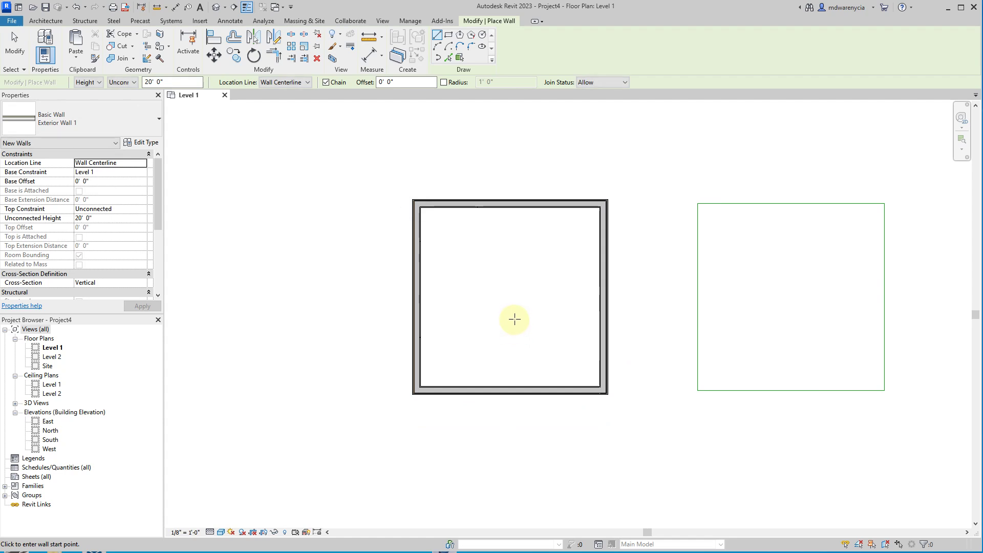
Leave the Wall tool and examine the wall layers at the first square's upper-left corner.
{"action": "scroll", "coordinate": [609, 218], "scroll_direction": "up", "scroll_amount": 2}
{"action": "scroll", "coordinate": [321, 201], "scroll_direction": "up", "scroll_amount": 5}
{"action": "key", "text": "Escape"}
{"action": "key", "text": "Escape"}
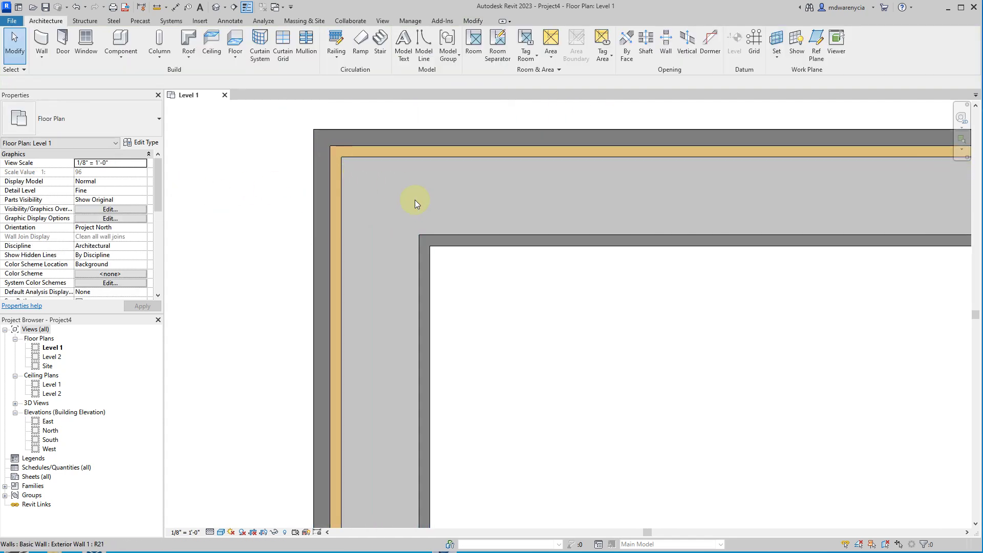
{"action": "scroll", "coordinate": [382, 269], "scroll_direction": "down", "scroll_amount": 1}
{"action": "scroll", "coordinate": [404, 251], "scroll_direction": "down", "scroll_amount": 1}
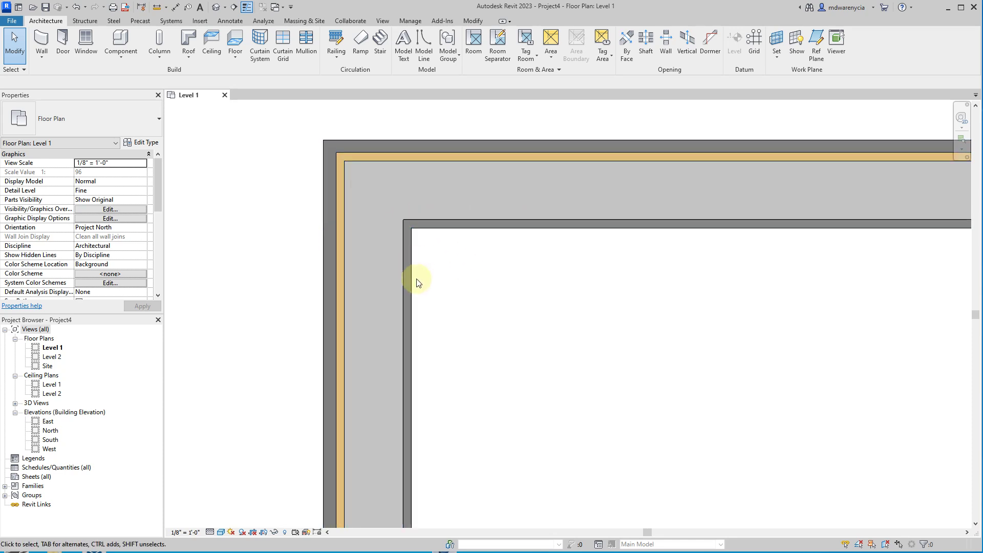
{"action": "scroll", "coordinate": [366, 233], "scroll_direction": "down", "scroll_amount": 5}
Draw a 10' Exterior Wall 1 wall with location line Finish Face: Exterior along the second square's upper edge from left to right.
{"action": "middle_click_drag", "start_coordinate": [564, 425], "coordinate": [342, 293]}
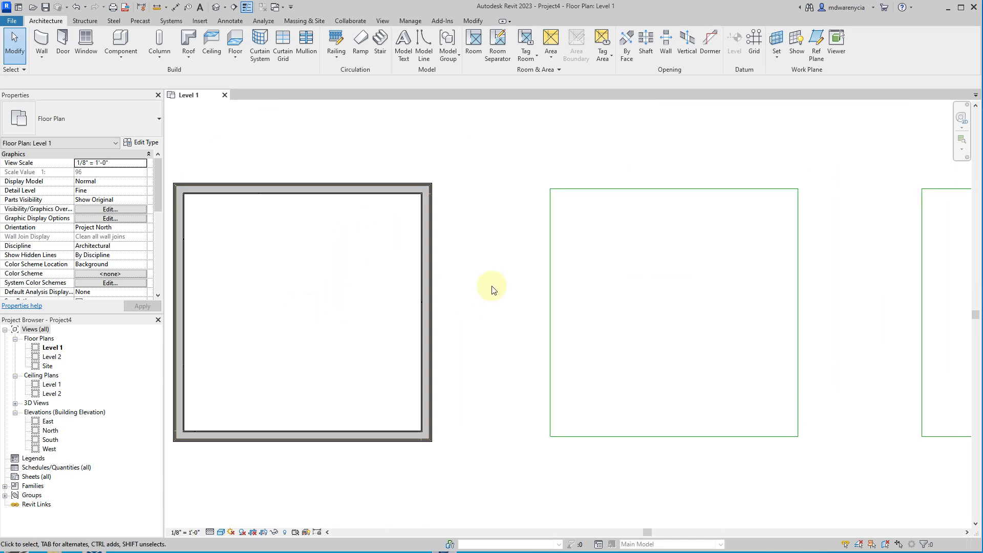
{"action": "left_click", "coordinate": [42, 41]}
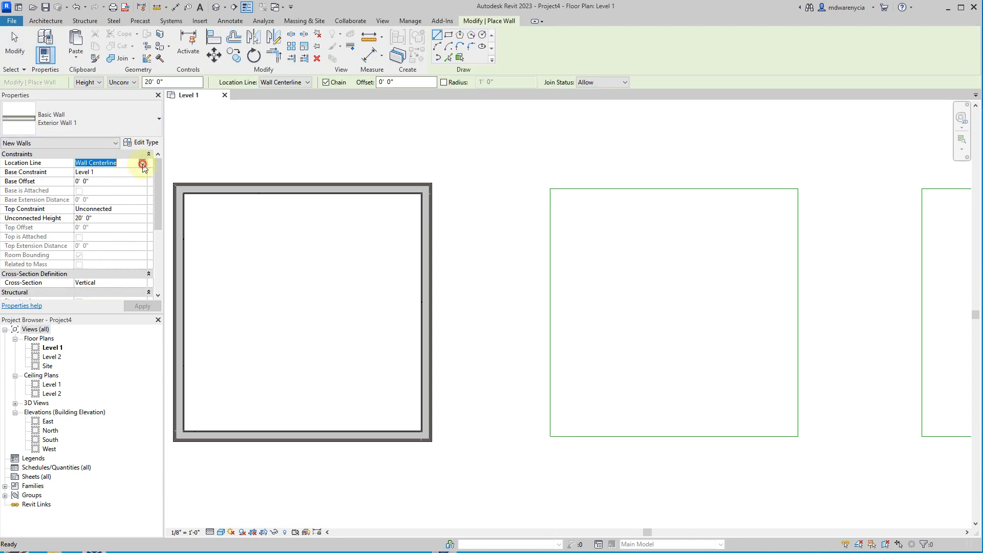
{"action": "left_click", "coordinate": [142, 163]}
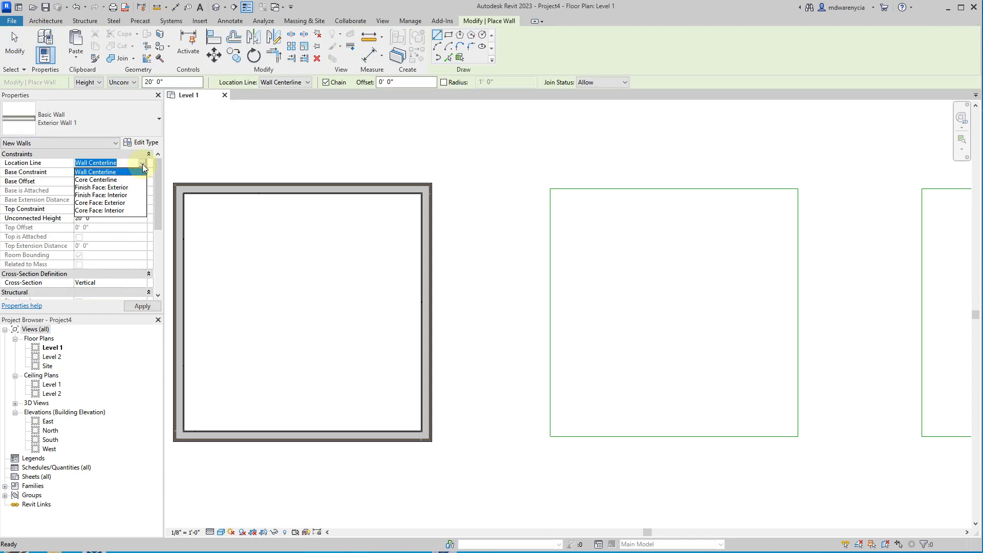
{"action": "left_click", "coordinate": [97, 188]}
{"action": "middle_click_drag", "start_coordinate": [615, 239], "coordinate": [565, 224]}
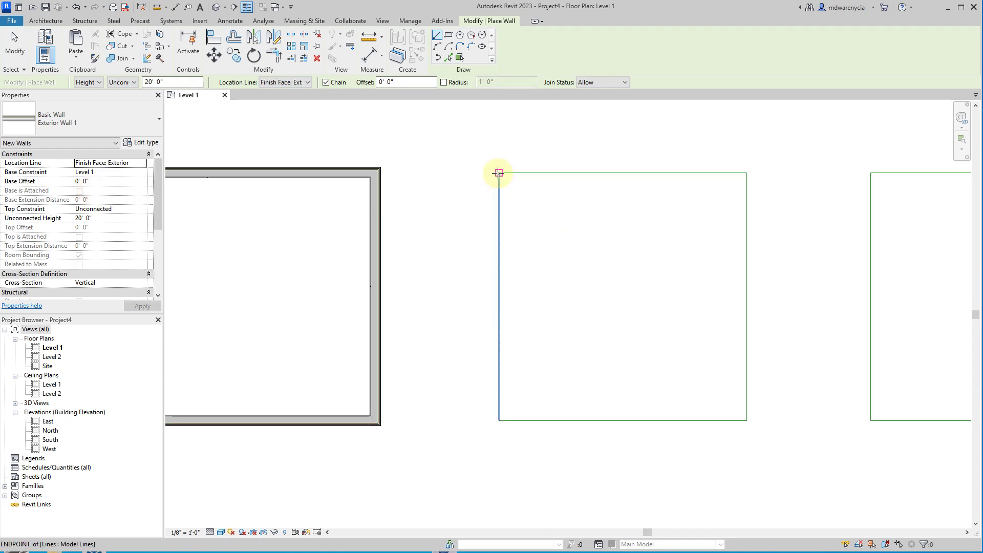
{"action": "left_click", "coordinate": [498, 173]}
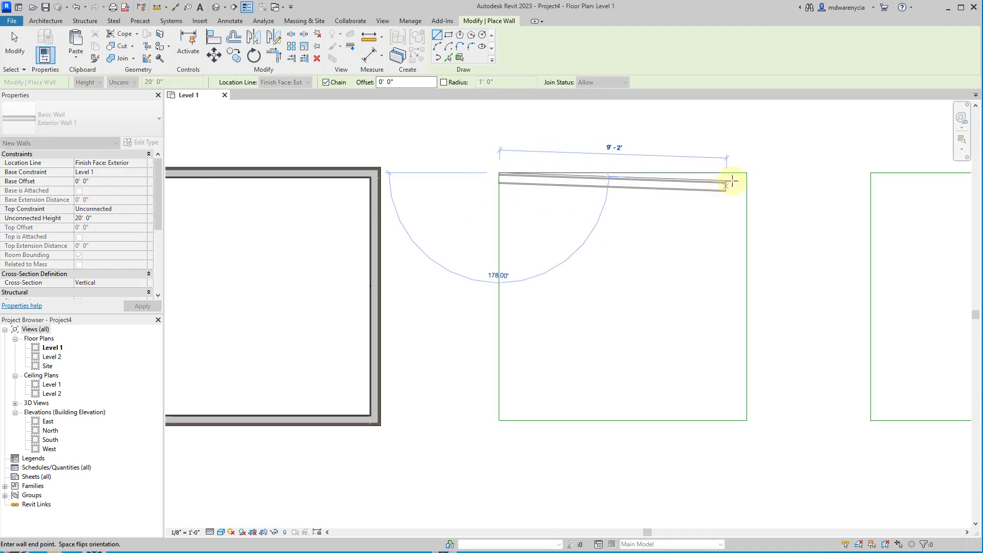
{"action": "key", "text": "Escape"}
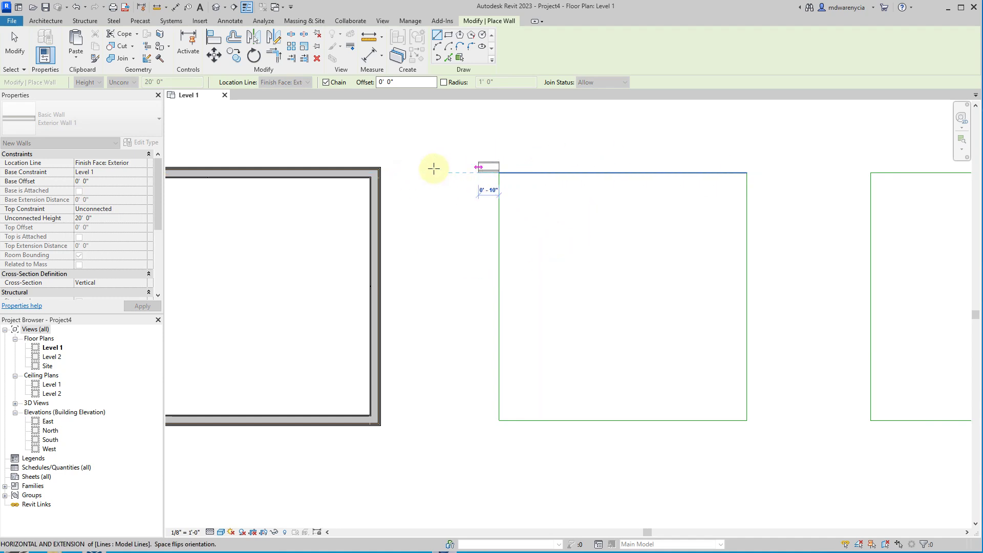
{"action": "left_click", "coordinate": [497, 173]}
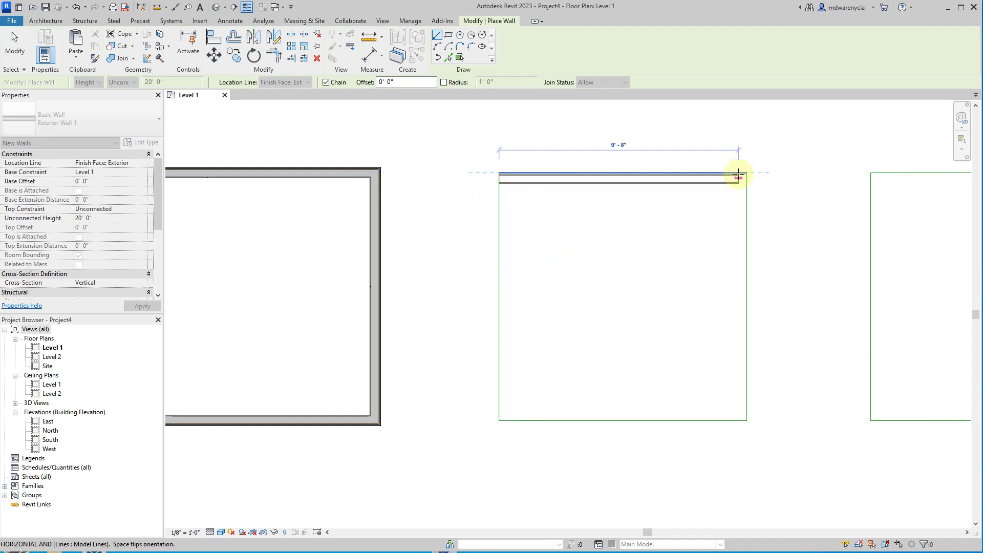
{"action": "scroll", "coordinate": [738, 177], "scroll_direction": "up", "scroll_amount": 2}
{"action": "left_click", "coordinate": [754, 171]}
{"action": "scroll", "coordinate": [753, 171], "scroll_direction": "down", "scroll_amount": 2}
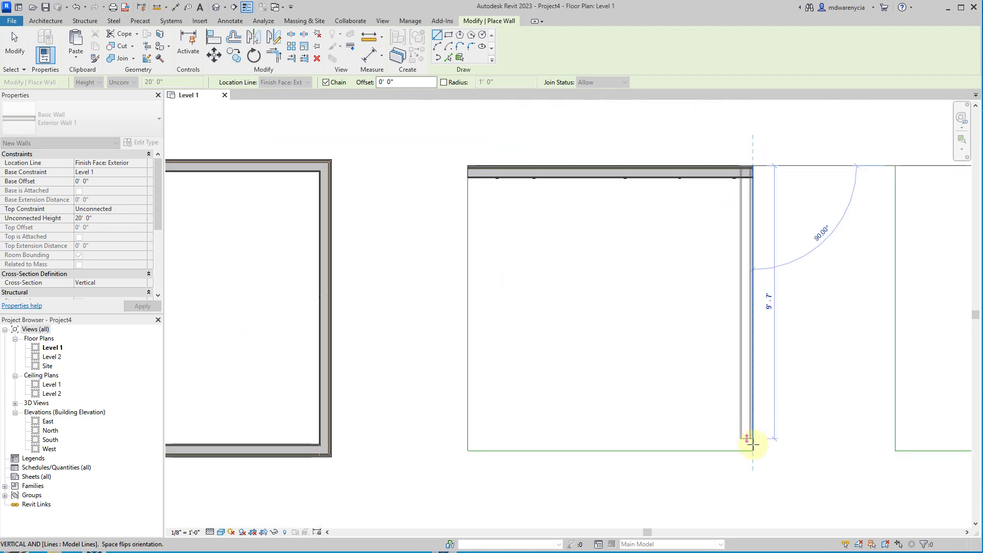
Continue the wall chain along the second square's right, lower and left edges to close it, and leave the Wall tool.
{"action": "left_click", "coordinate": [752, 450]}
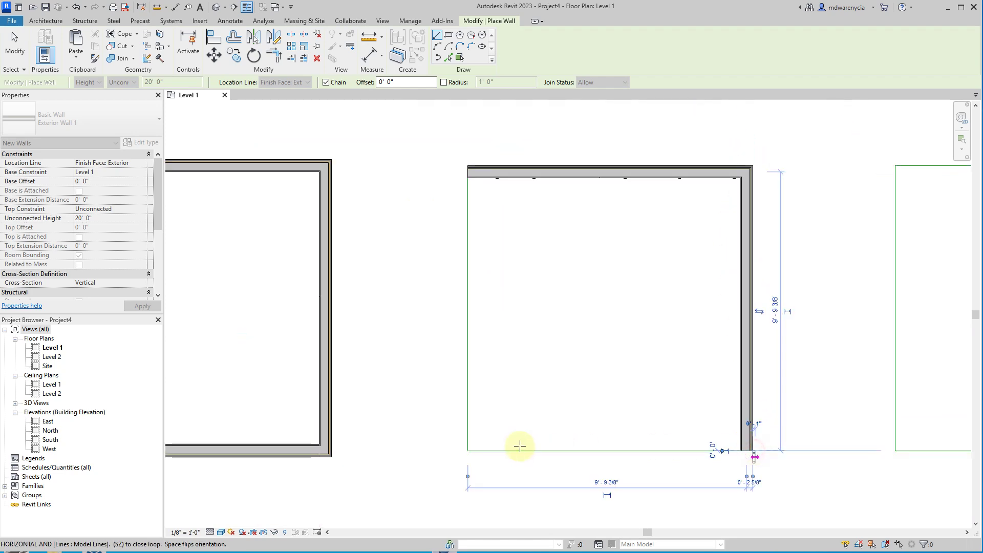
{"action": "left_click", "coordinate": [468, 451]}
{"action": "left_click", "coordinate": [468, 165]}
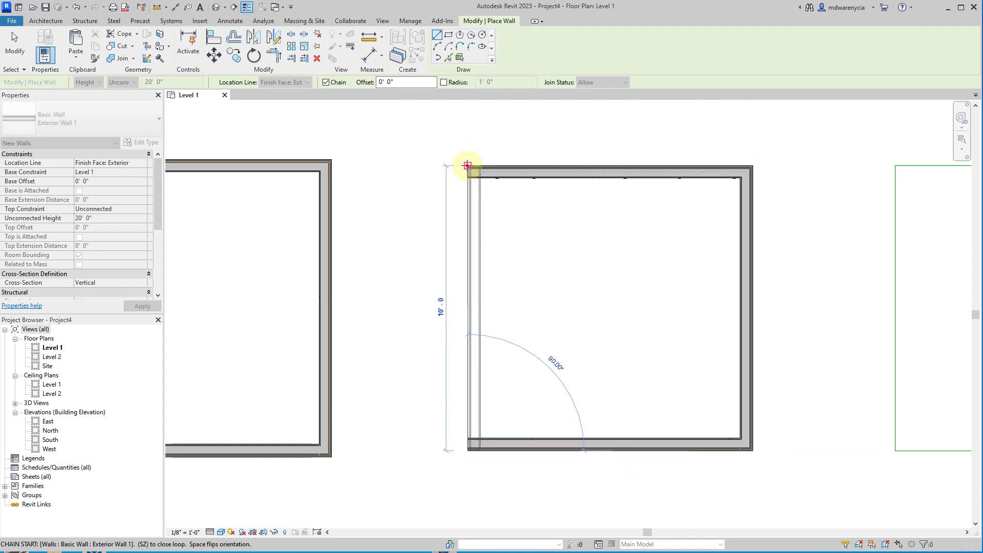
{"action": "key", "text": "Escape"}
{"action": "scroll", "coordinate": [508, 213], "scroll_direction": "down", "scroll_amount": 2}
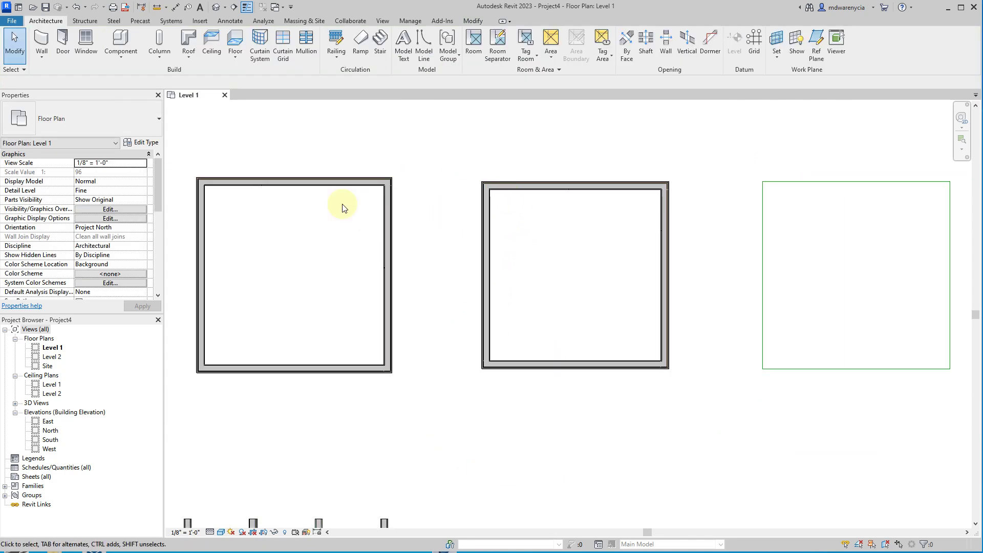
Measure the clear interior width of the first enclosure by shifting its right wall's temporary dimension witness lines to the inner wall faces.
{"action": "left_click", "coordinate": [386, 269]}
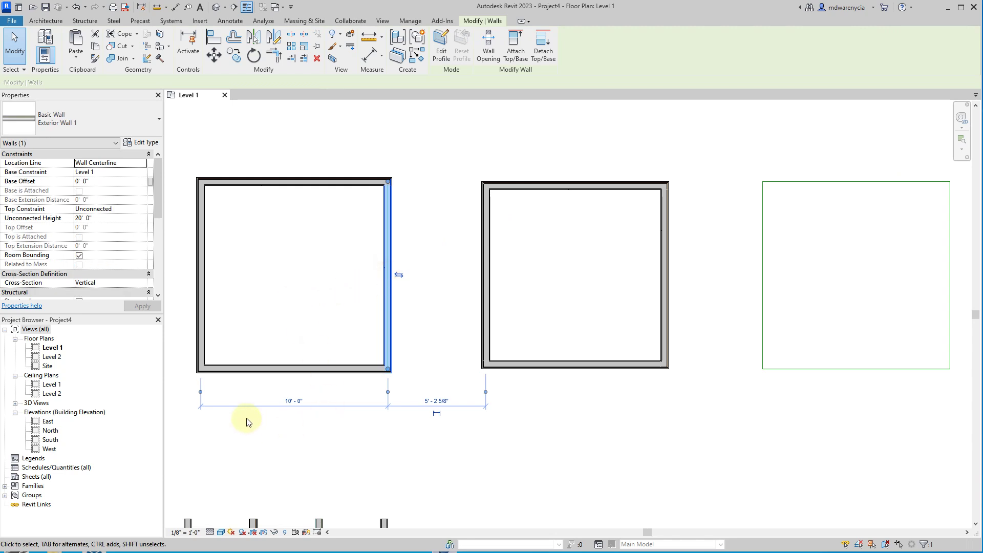
{"action": "left_click", "coordinate": [388, 392]}
{"action": "left_click", "coordinate": [200, 391]}
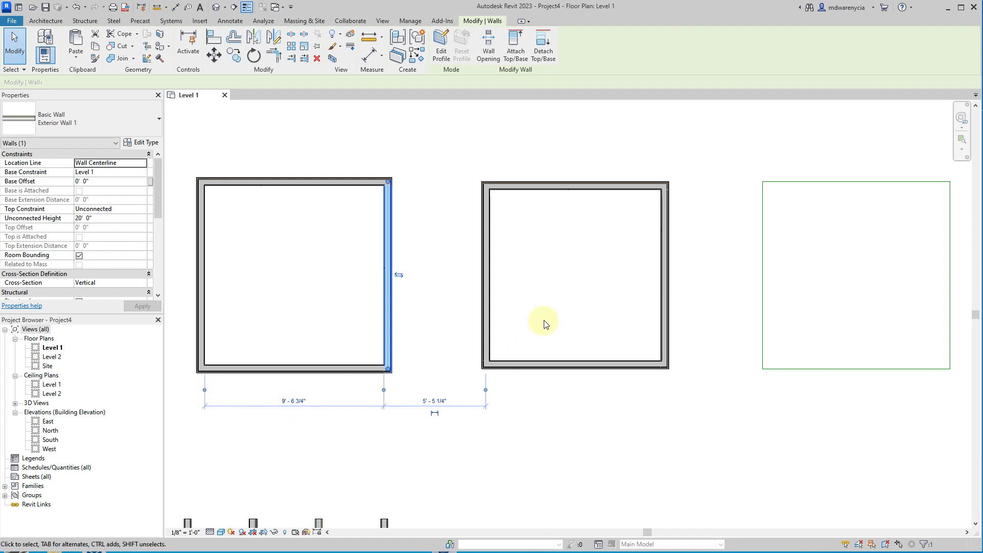
Measure the second enclosure's clear interior width from its right wall's temporary dimensions, and compare it with the neighbouring squares.
{"action": "left_click", "coordinate": [661, 322]}
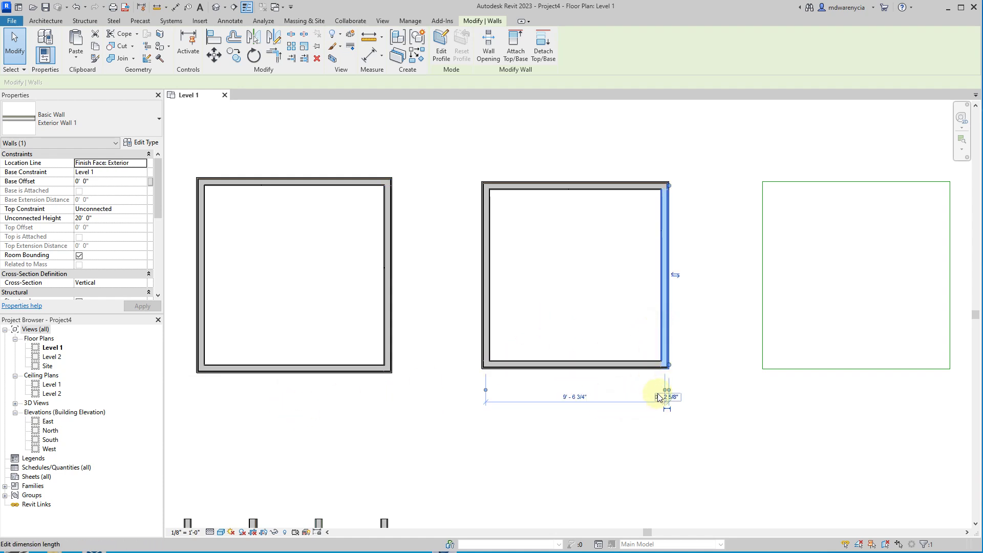
{"action": "scroll", "coordinate": [659, 393], "scroll_direction": "up", "scroll_amount": 2}
{"action": "left_click", "coordinate": [669, 390]}
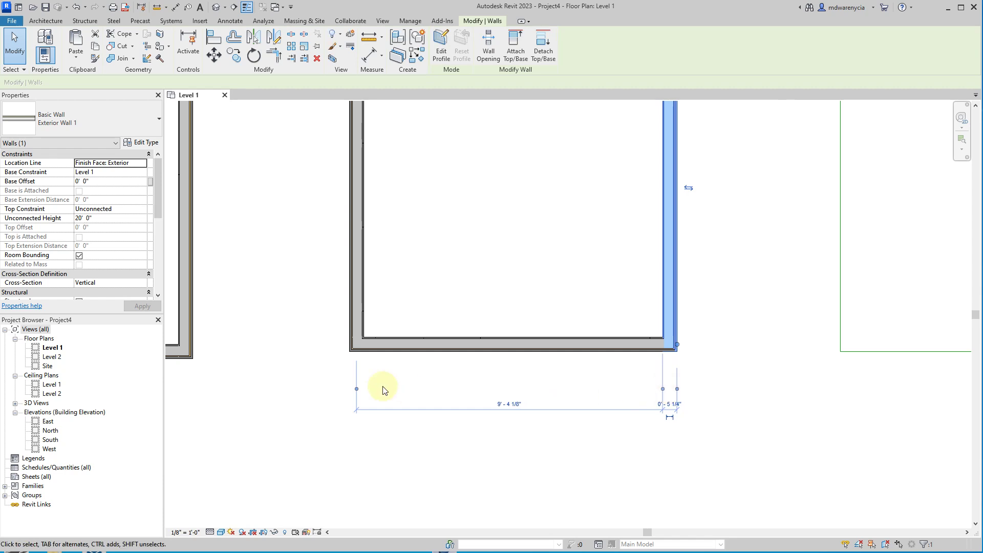
{"action": "left_click", "coordinate": [357, 390]}
{"action": "scroll", "coordinate": [527, 414], "scroll_direction": "down", "scroll_amount": 3}
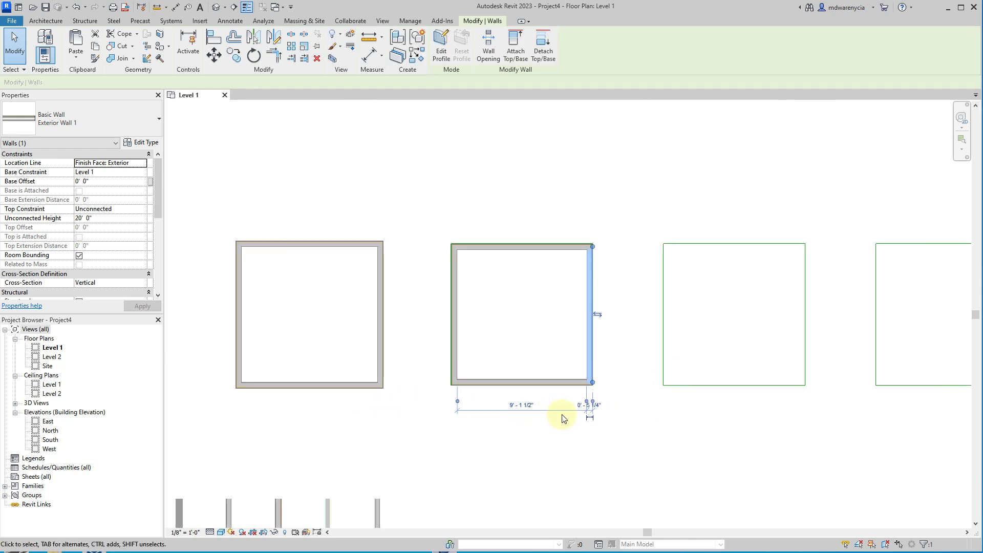
{"action": "left_click", "coordinate": [520, 329]}
{"action": "scroll", "coordinate": [532, 286], "scroll_direction": "up", "scroll_amount": 3}
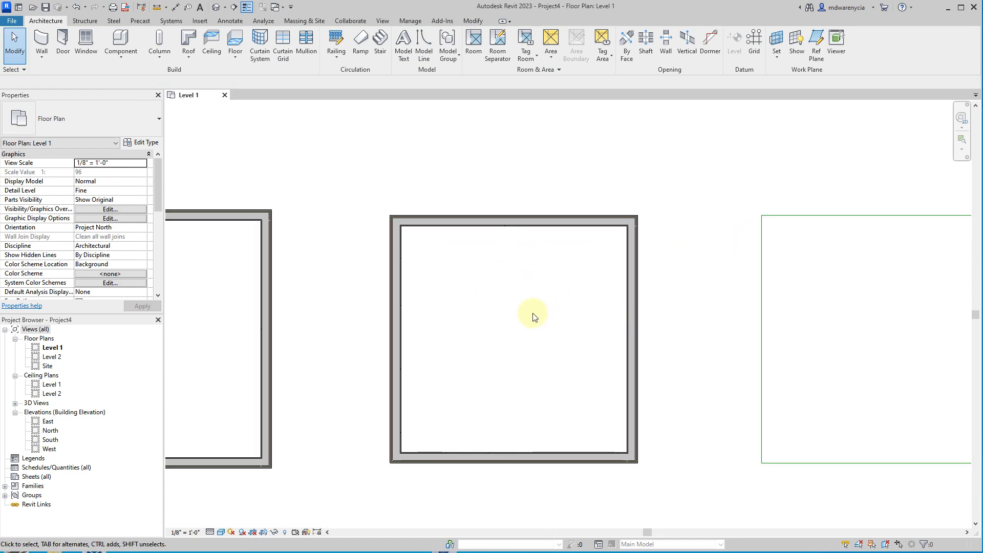
{"action": "scroll", "coordinate": [423, 275], "scroll_direction": "down", "scroll_amount": 3}
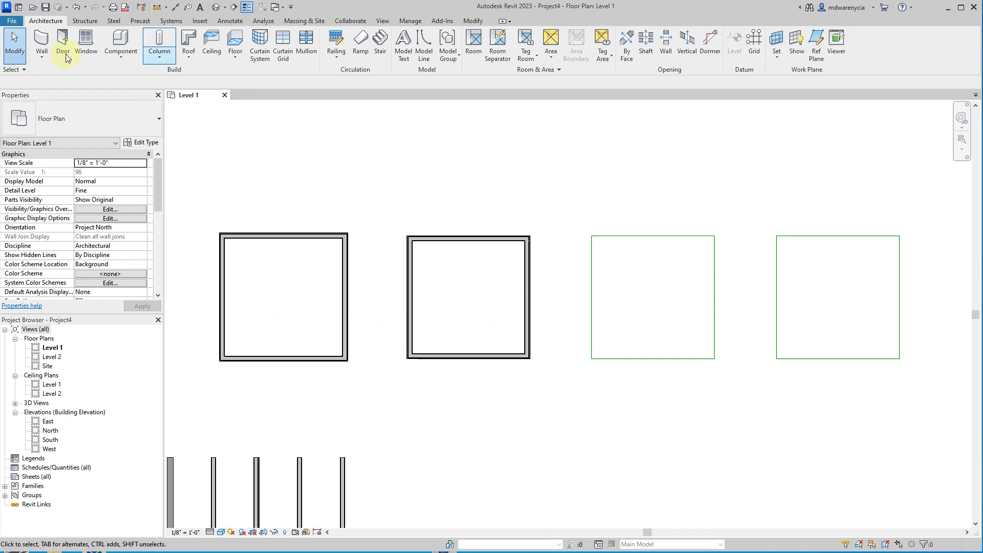
Enclose the third square clockwise from its upper-left corner with Exterior Wall 1 walls using location line Finish Face: Interior.
{"action": "left_click", "coordinate": [36, 41]}
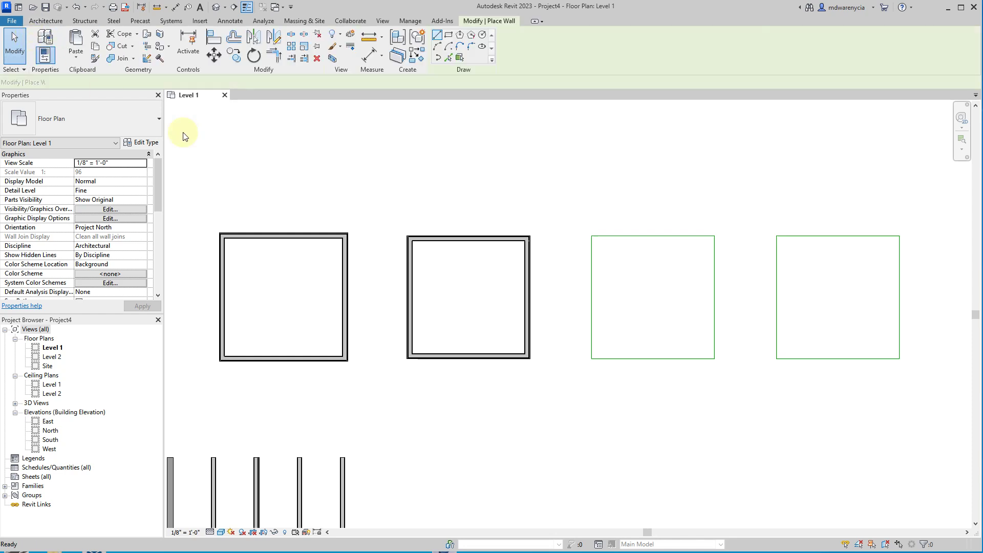
{"action": "left_click", "coordinate": [84, 121]}
{"action": "left_click", "coordinate": [119, 167]}
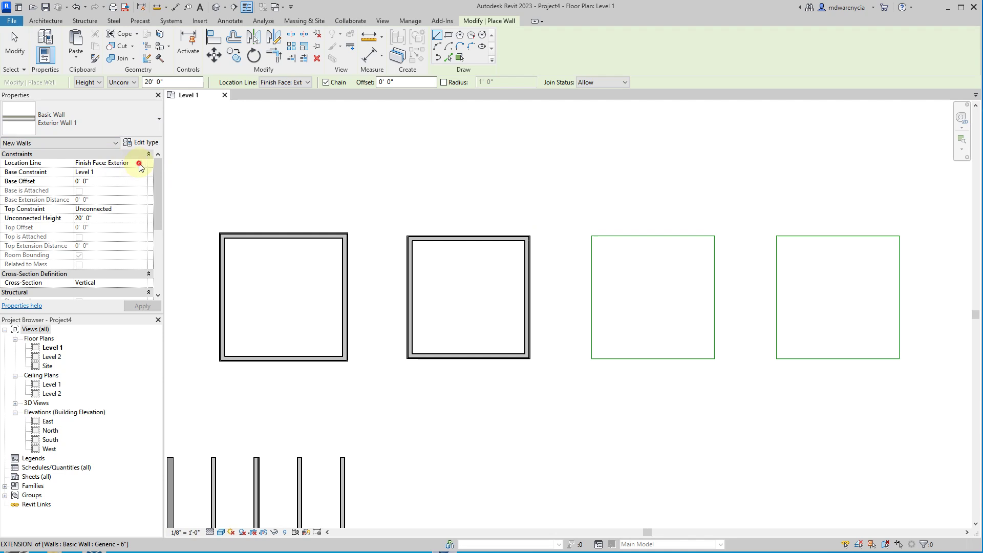
{"action": "left_click", "coordinate": [140, 163]}
{"action": "left_click", "coordinate": [98, 199]}
{"action": "scroll", "coordinate": [689, 261], "scroll_direction": "up", "scroll_amount": 2}
{"action": "left_click", "coordinate": [519, 219]}
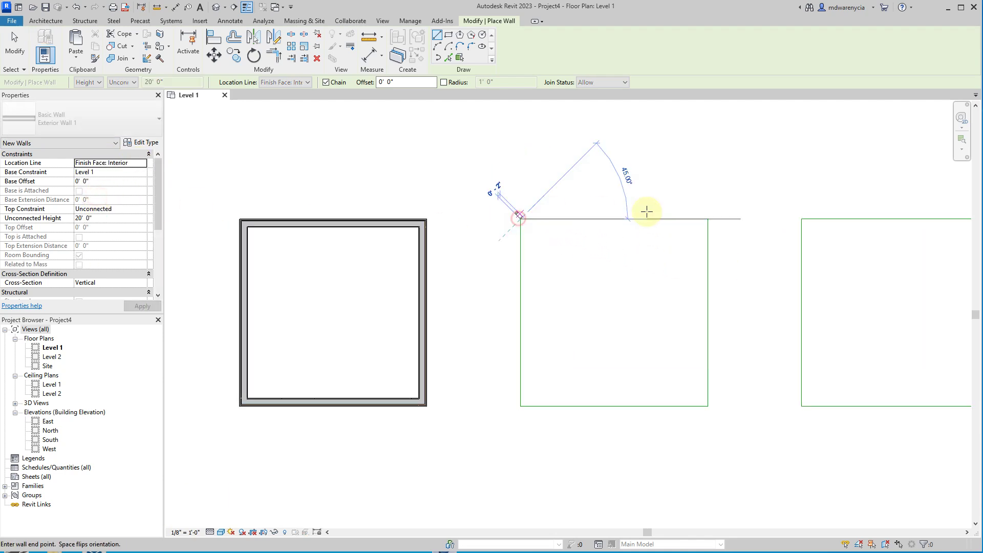
{"action": "left_click", "coordinate": [707, 219]}
{"action": "left_click", "coordinate": [707, 406]}
{"action": "left_click", "coordinate": [520, 406]}
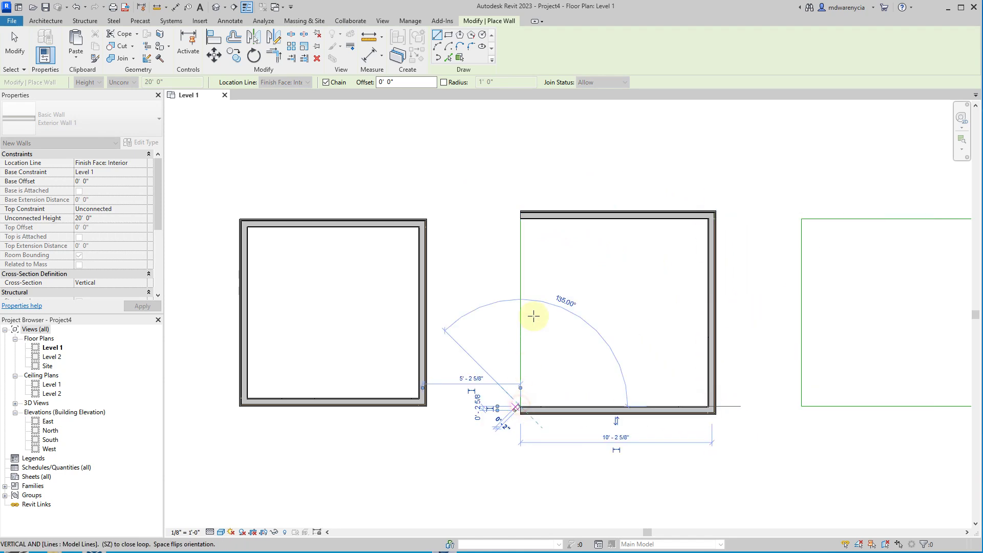
{"action": "left_click", "coordinate": [519, 219]}
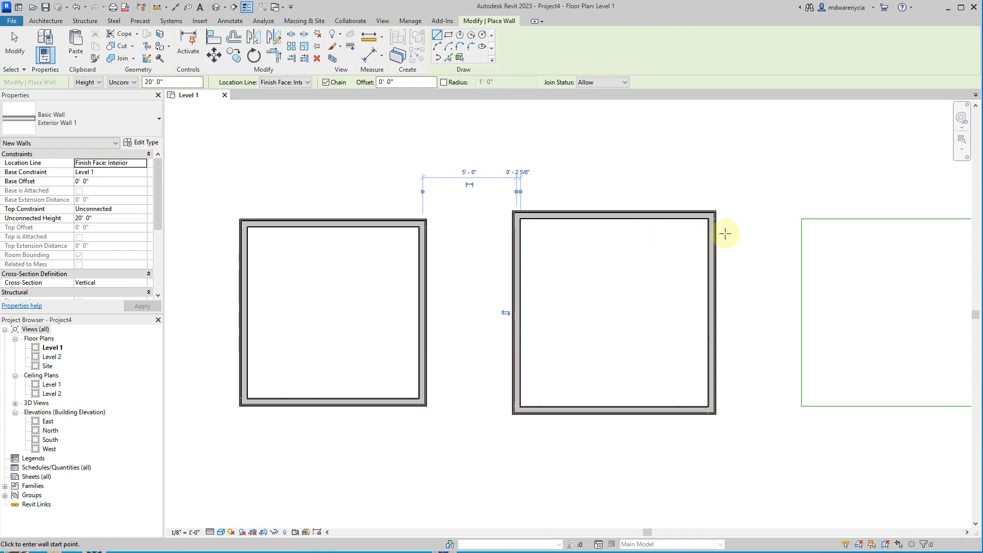
Enclose the fourth square clockwise with Exterior Wall 1 walls using location line Finish Face: Interior, and leave the Wall tool.
{"action": "middle_click_drag", "start_coordinate": [706, 237], "coordinate": [530, 244]}
{"action": "left_click", "coordinate": [624, 227]}
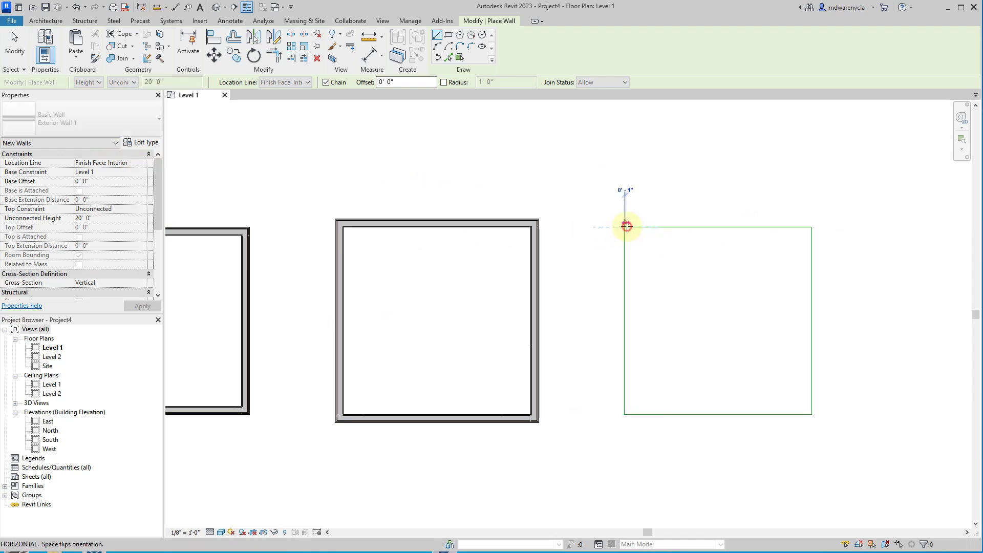
{"action": "left_click", "coordinate": [811, 227]}
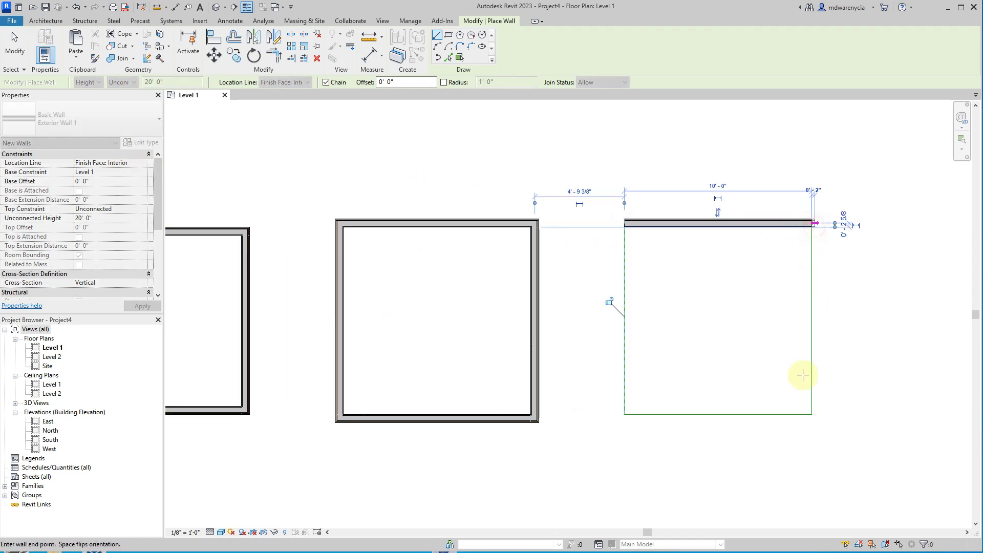
{"action": "left_click", "coordinate": [811, 414]}
{"action": "left_click", "coordinate": [624, 414]}
{"action": "left_click", "coordinate": [623, 226]}
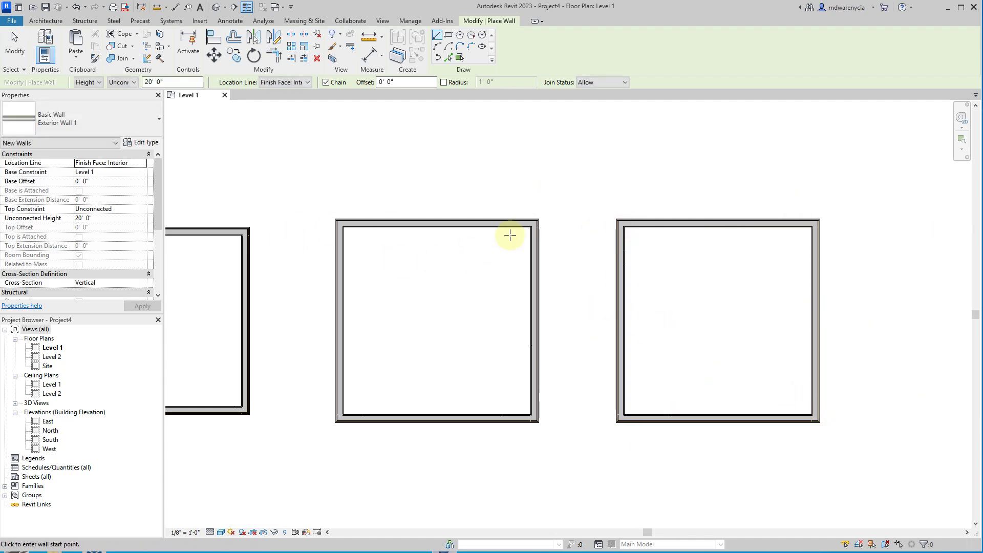
{"action": "key", "text": "Escape"}
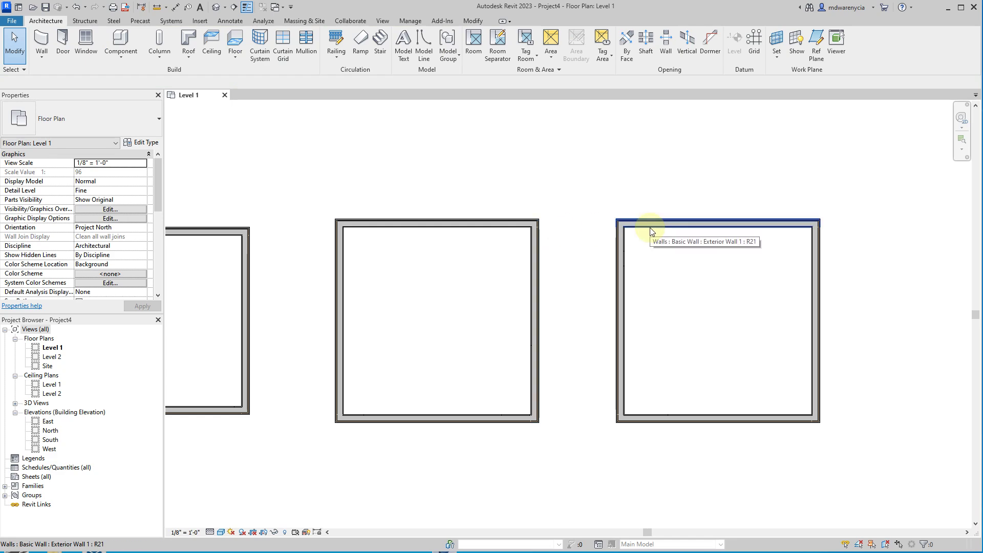
Undo the four walls drawn around the fourth square.
{"action": "left_click", "coordinate": [466, 219]}
{"action": "left_click", "coordinate": [686, 223]}
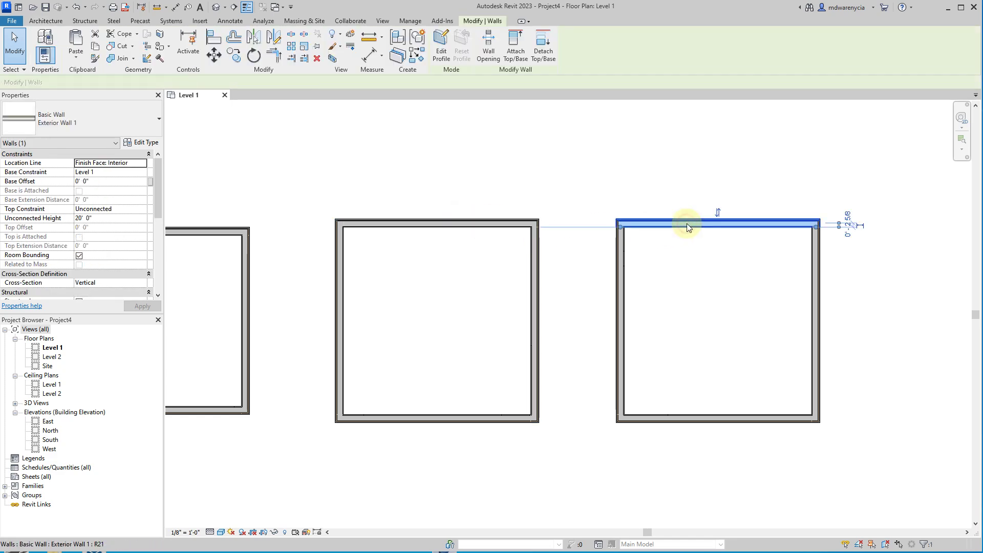
{"action": "key", "text": "ctrl+z"}
{"action": "key", "text": "ctrl+z"}
{"action": "key", "text": "ctrl+z"}
{"action": "key", "text": "ctrl+z"}
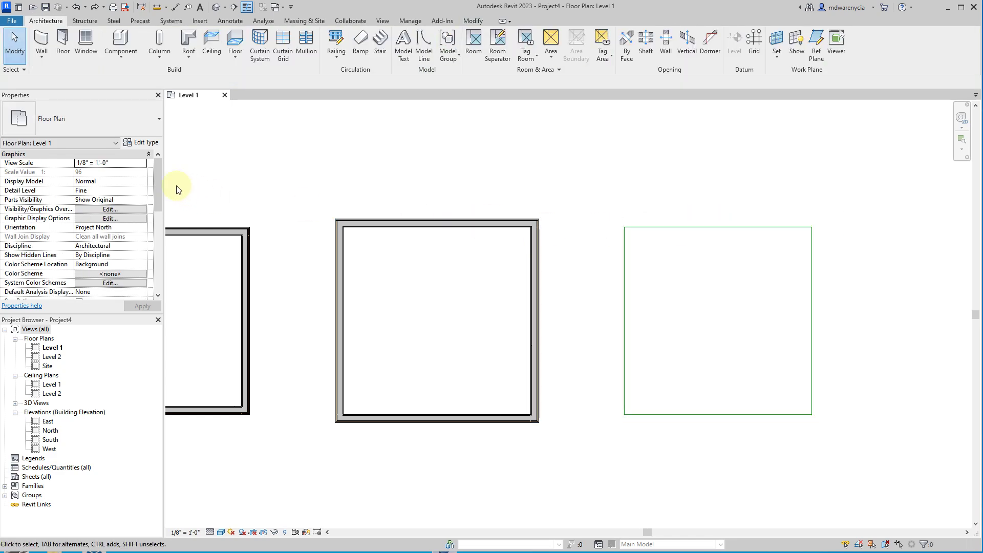
Enclose the fourth square clockwise from its upper-left corner with Exterior Wall 1 walls using location line Finish Face: Exterior.
{"action": "key", "text": "w"}
{"action": "key", "text": "a"}
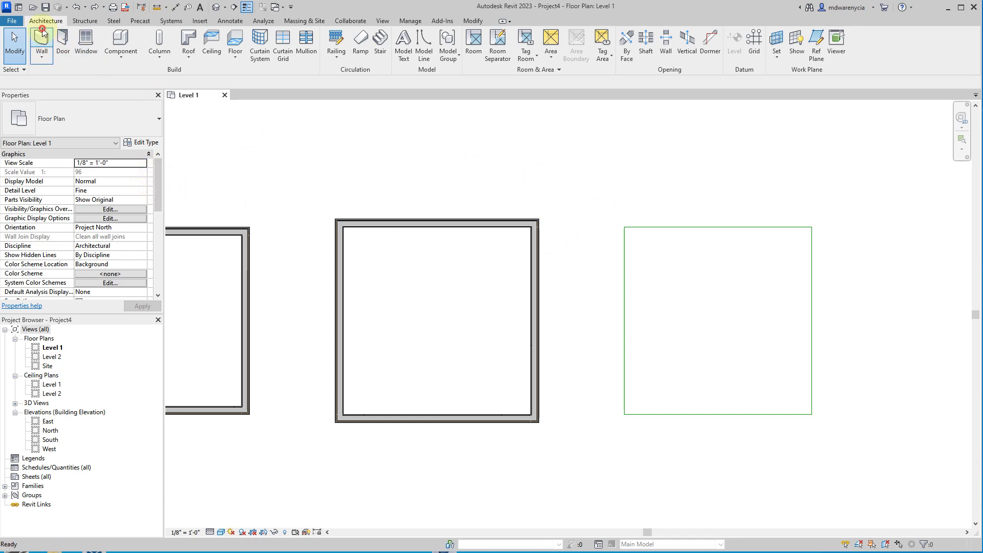
{"action": "left_click", "coordinate": [143, 164]}
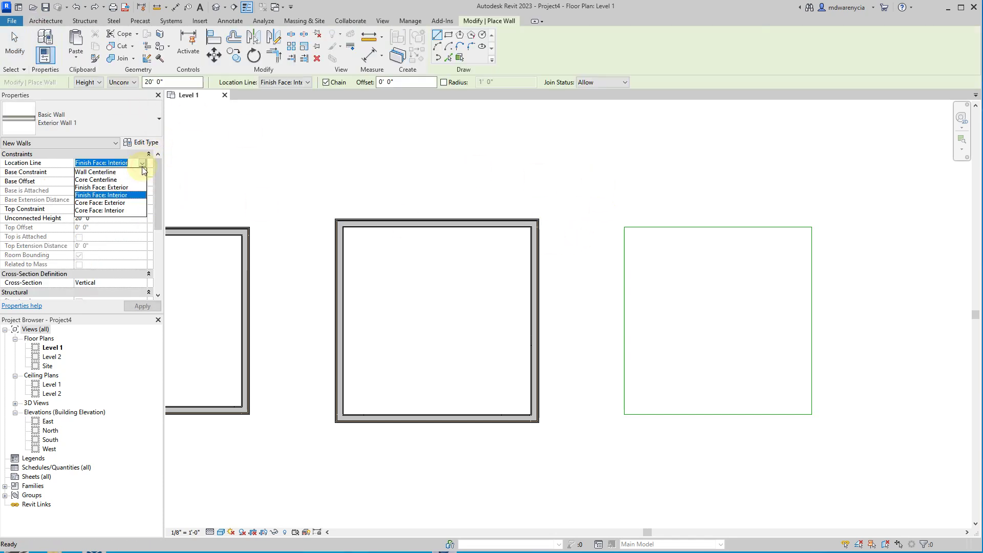
{"action": "left_click", "coordinate": [116, 188]}
{"action": "left_click", "coordinate": [624, 226]}
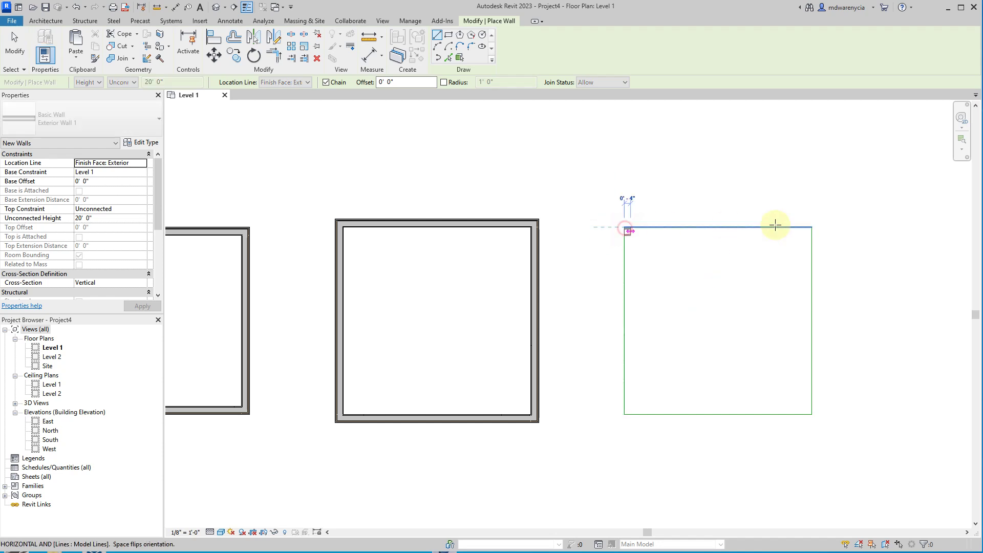
{"action": "left_click", "coordinate": [810, 227]}
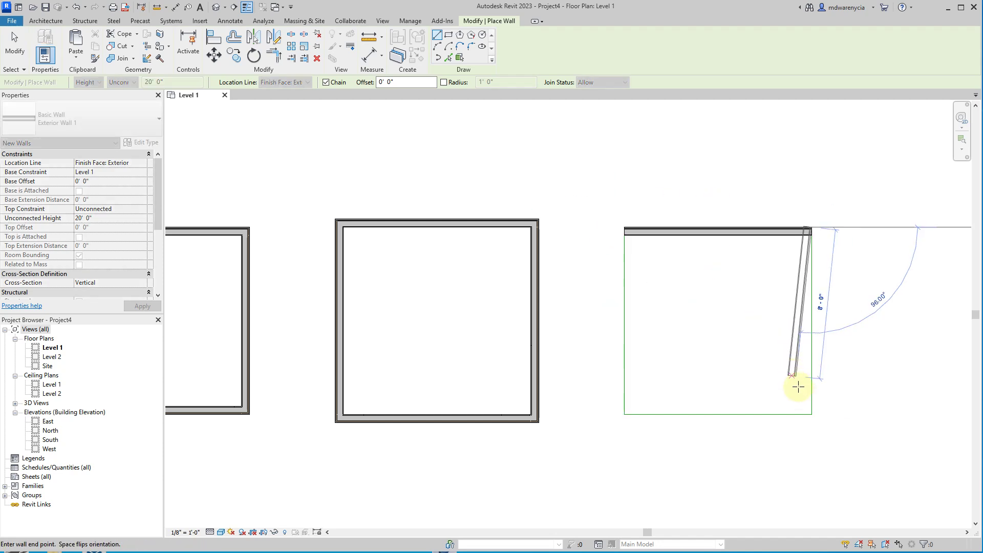
{"action": "left_click", "coordinate": [810, 415]}
{"action": "left_click", "coordinate": [624, 413]}
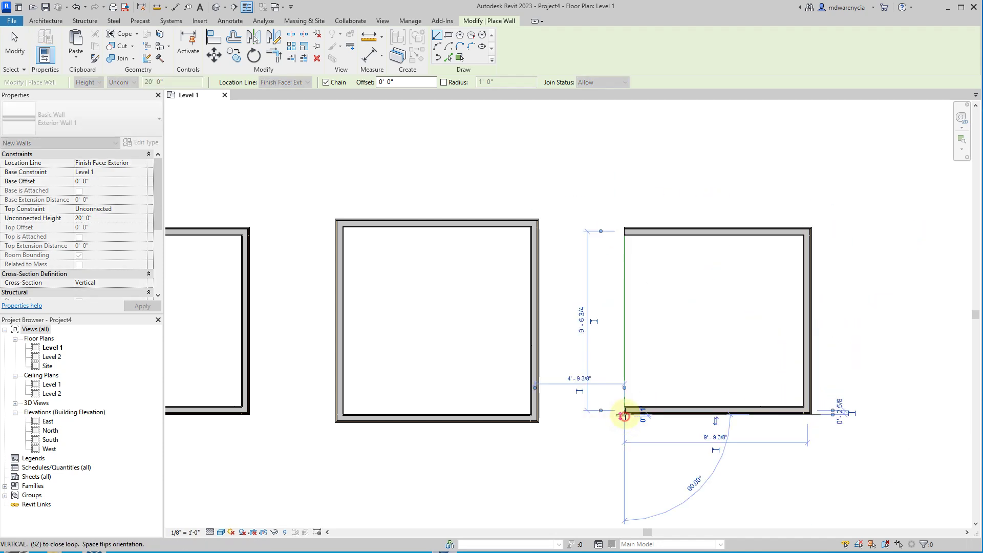
{"action": "left_click", "coordinate": [625, 226]}
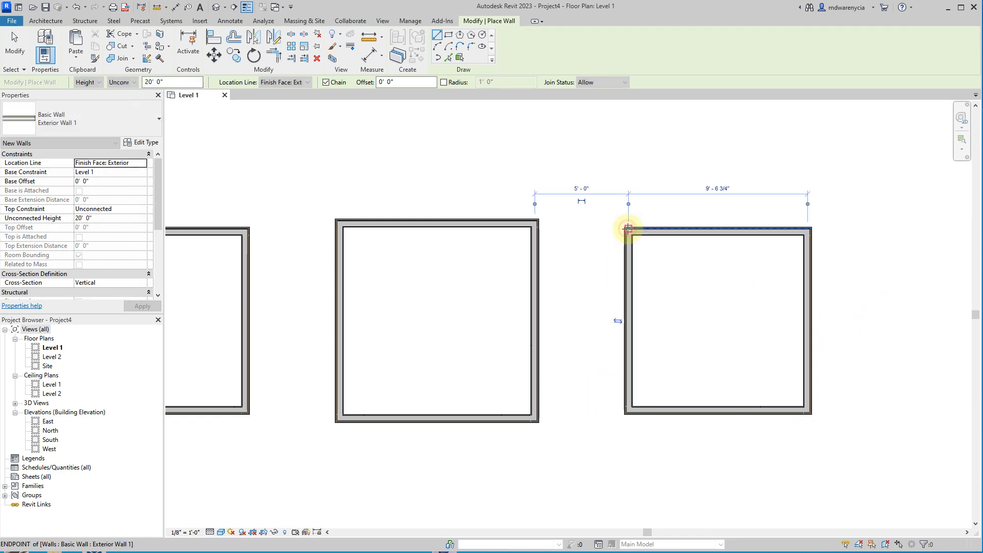
Leave the Wall tool and measure the fourth square's width with its right wall's temporary dimensions, and inspect the second square's wall dimensions.
{"action": "key", "text": "Escape"}
{"action": "key", "text": "Escape"}
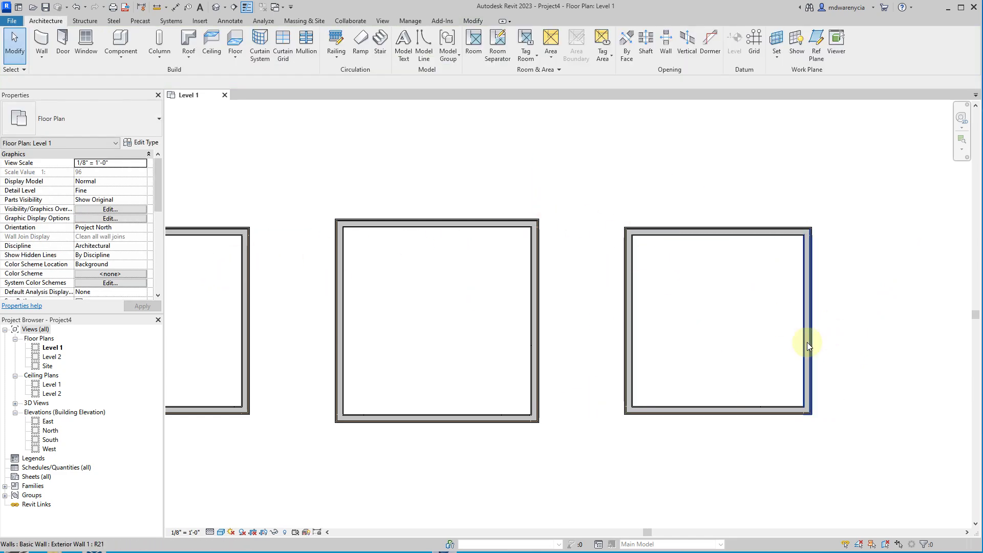
{"action": "left_click", "coordinate": [807, 340]}
{"action": "left_click", "coordinate": [808, 436]}
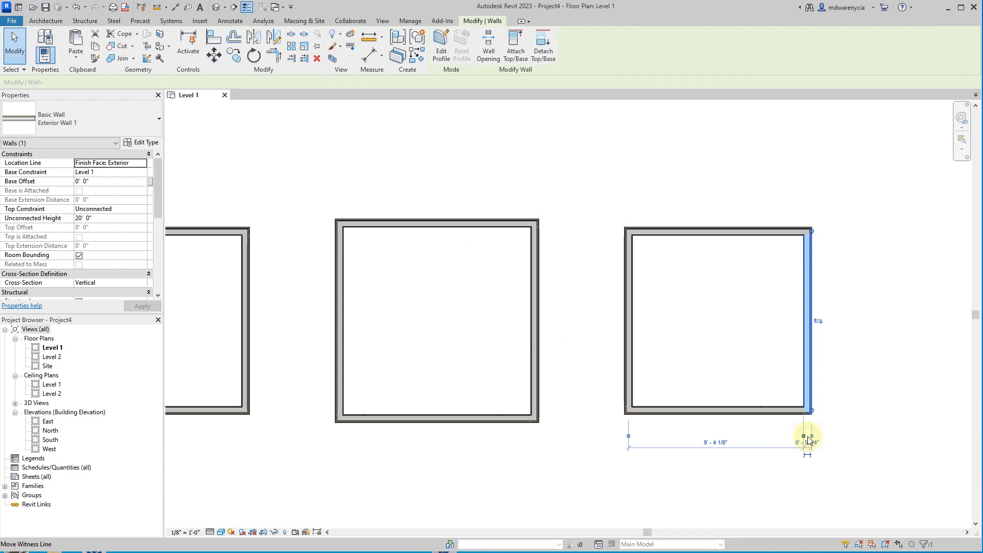
{"action": "left_click", "coordinate": [628, 436]}
{"action": "middle_click_drag", "start_coordinate": [307, 410], "coordinate": [444, 405]}
{"action": "left_click", "coordinate": [374, 343]}
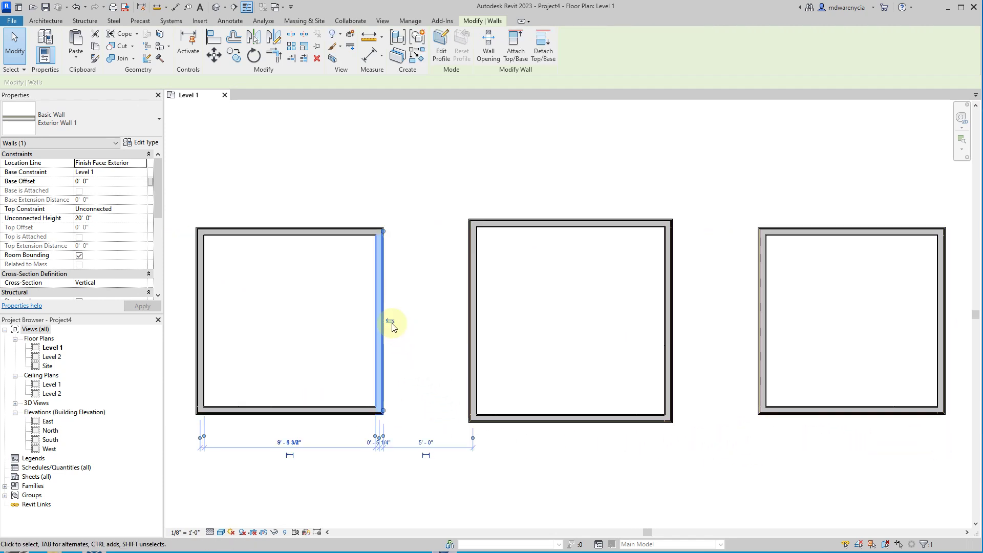
{"action": "left_click", "coordinate": [318, 218]}
{"action": "left_click", "coordinate": [305, 233]}
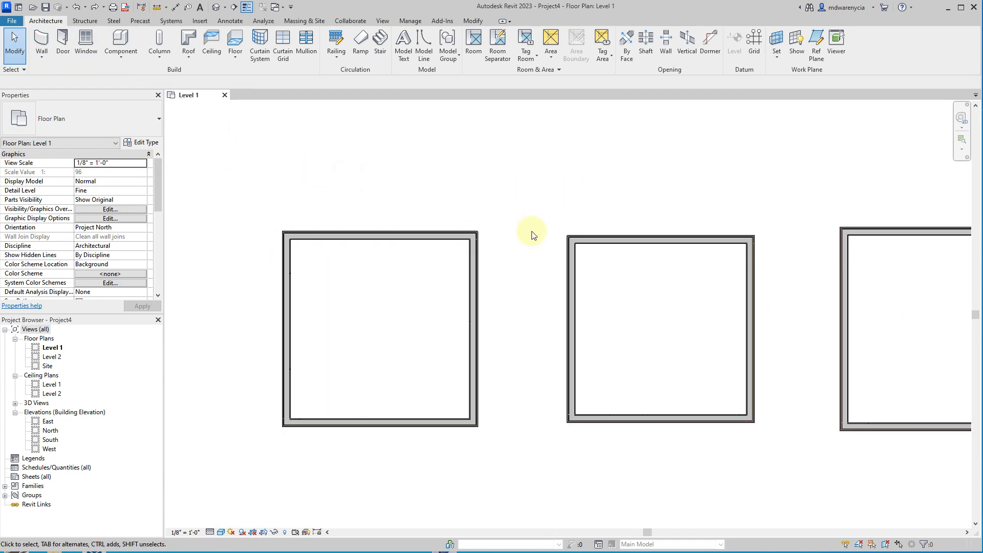
Compare the location line settings of the upper walls of the first, second and third squares.
{"action": "scroll", "coordinate": [416, 257], "scroll_direction": "down", "scroll_amount": 2}
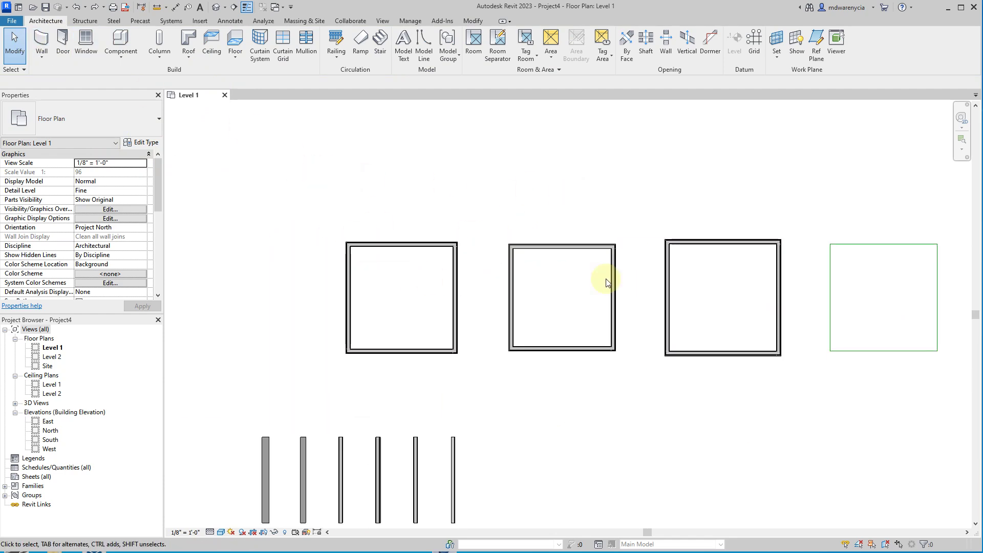
{"action": "scroll", "coordinate": [461, 260], "scroll_direction": "up", "scroll_amount": 2}
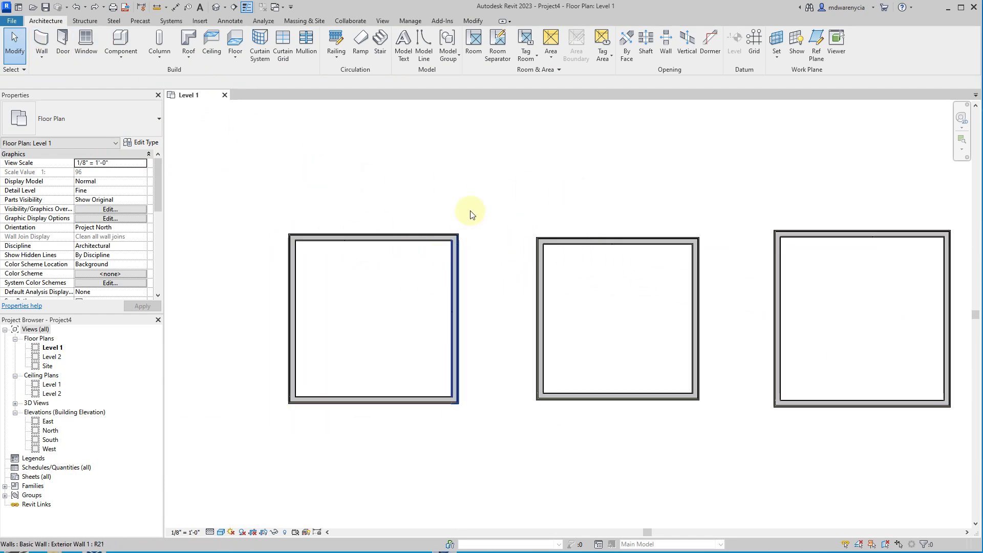
{"action": "left_click", "coordinate": [352, 240]}
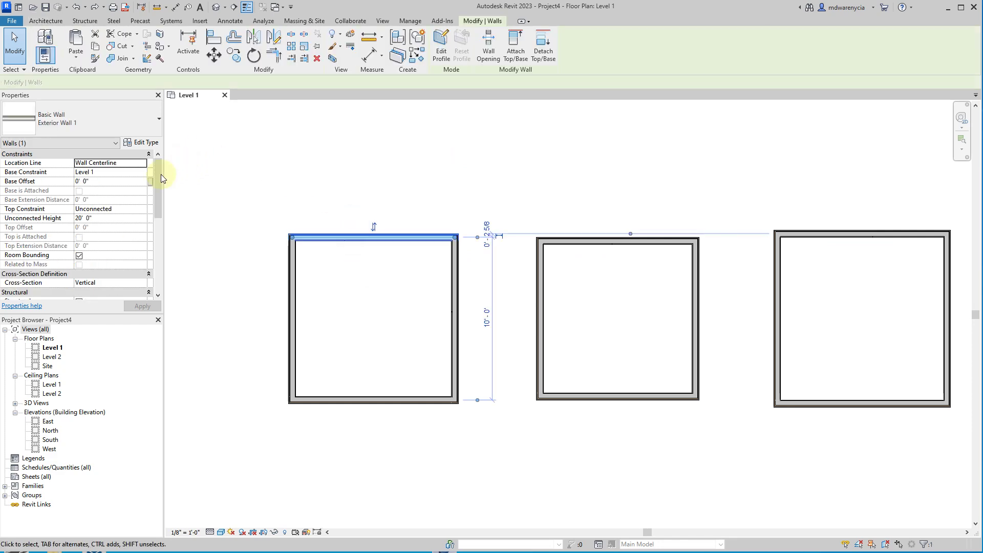
{"action": "left_click", "coordinate": [655, 240]}
{"action": "left_click", "coordinate": [832, 240]}
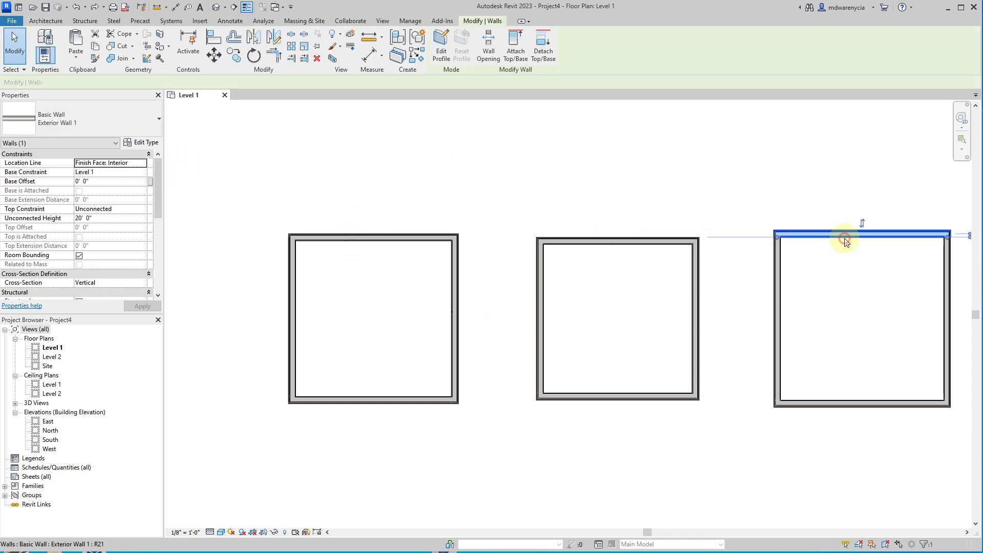
{"action": "left_click", "coordinate": [814, 314]}
{"action": "middle_click_drag", "start_coordinate": [814, 314], "coordinate": [744, 293]}
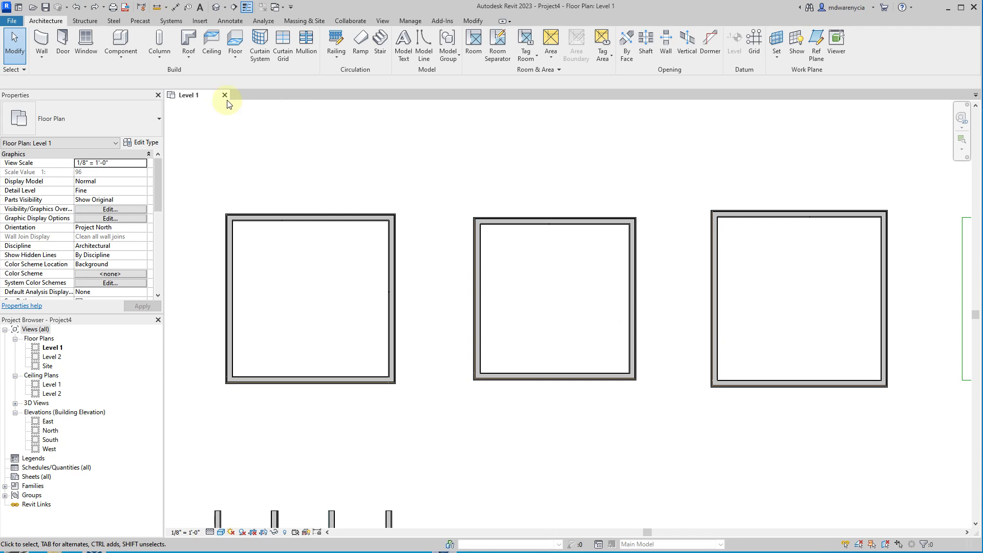
Restart the Wall tool with the wall type Interior Wall 1 - Green/Blue.
{"action": "left_click", "coordinate": [42, 47]}
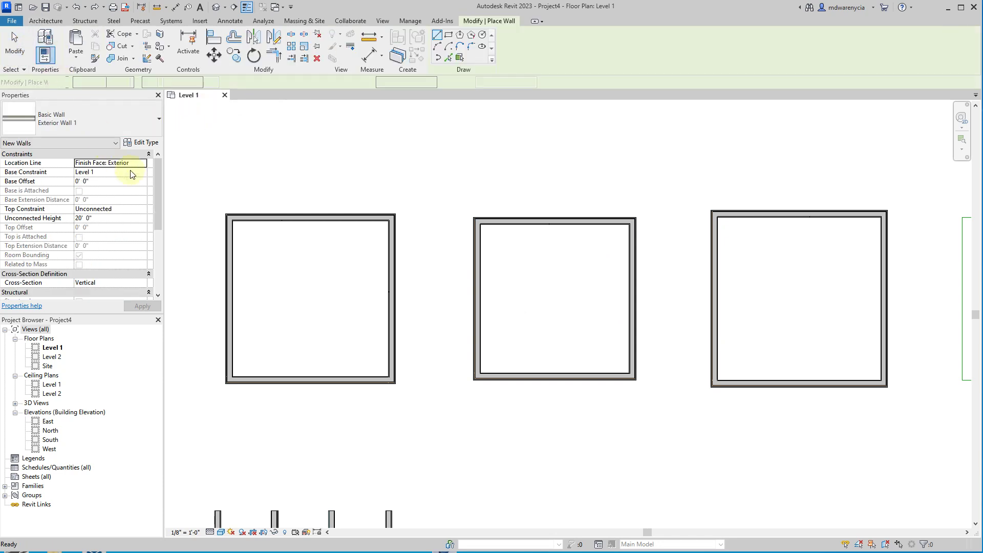
{"action": "left_click", "coordinate": [77, 118]}
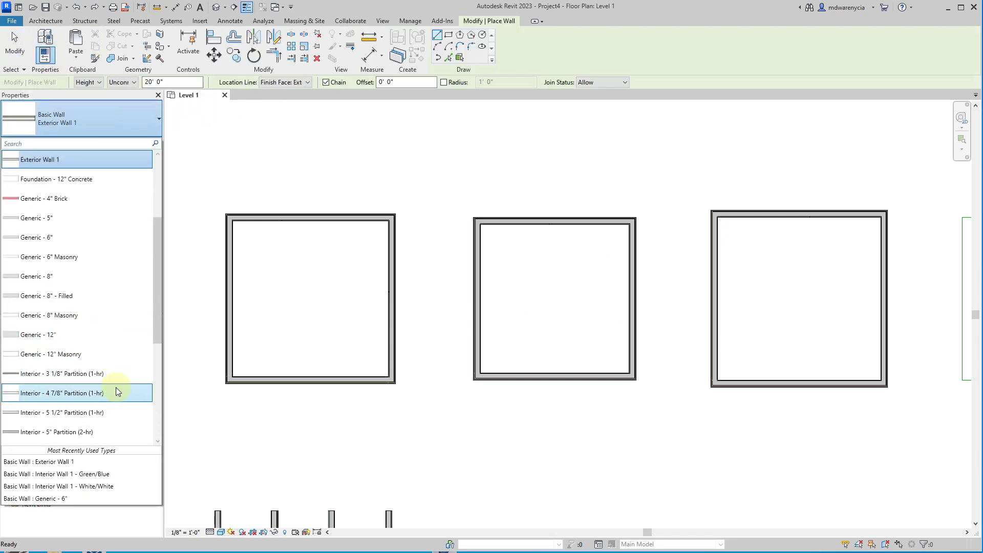
{"action": "scroll", "coordinate": [117, 404], "scroll_direction": "down", "scroll_amount": 2}
{"action": "scroll", "coordinate": [114, 402], "scroll_direction": "up", "scroll_amount": 2}
{"action": "scroll", "coordinate": [114, 399], "scroll_direction": "down", "scroll_amount": 2}
{"action": "left_click", "coordinate": [99, 355]}
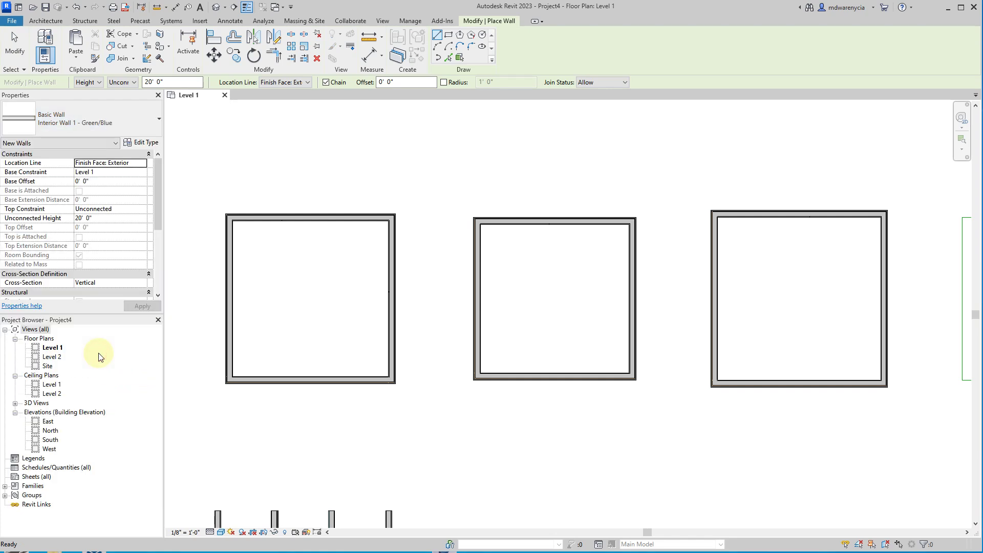
Draw an interior wall horizontally inward from the midpoint of the first square's right wall, using location line Finish Face: Exterior.
{"action": "scroll", "coordinate": [389, 302], "scroll_direction": "up", "scroll_amount": 3}
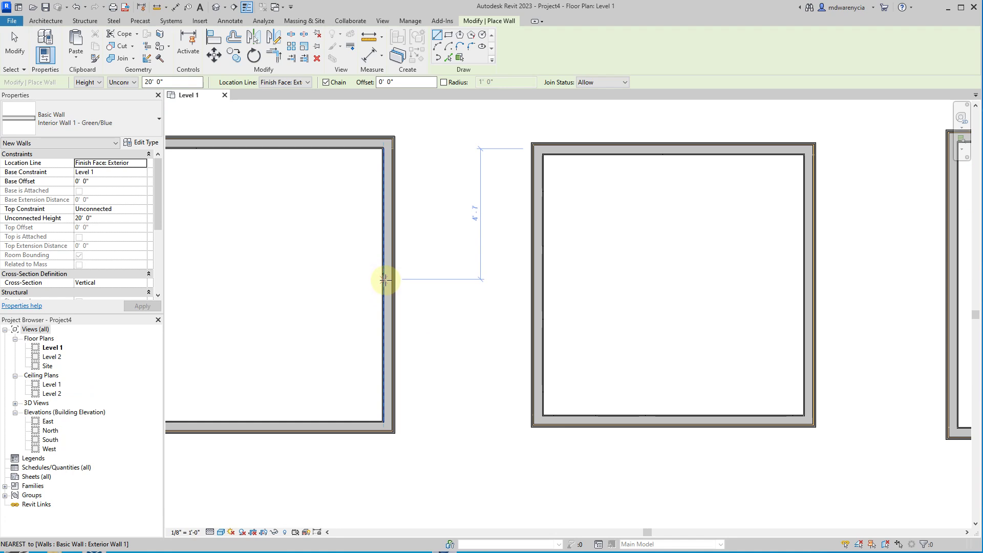
{"action": "middle_click_drag", "start_coordinate": [378, 289], "coordinate": [589, 311]}
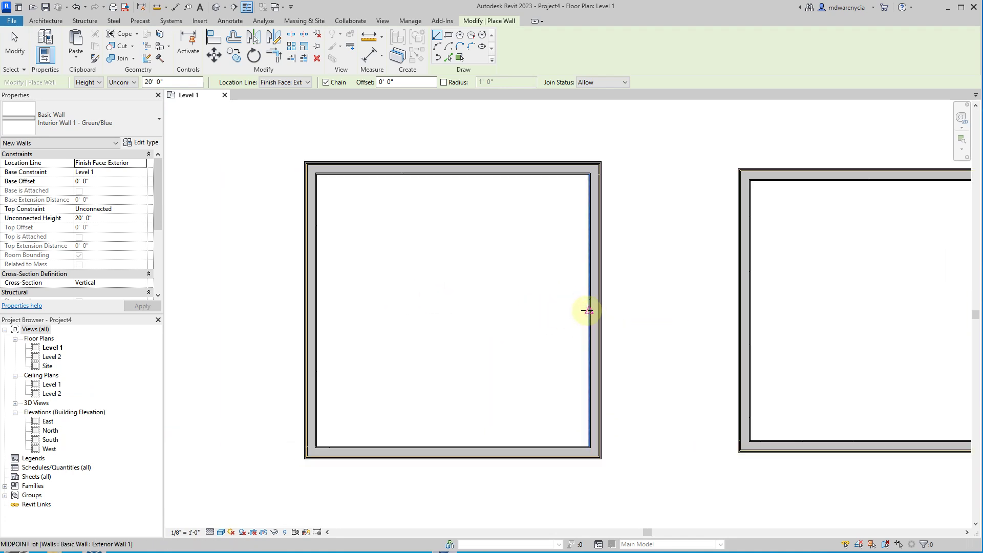
{"action": "left_click", "coordinate": [588, 311]}
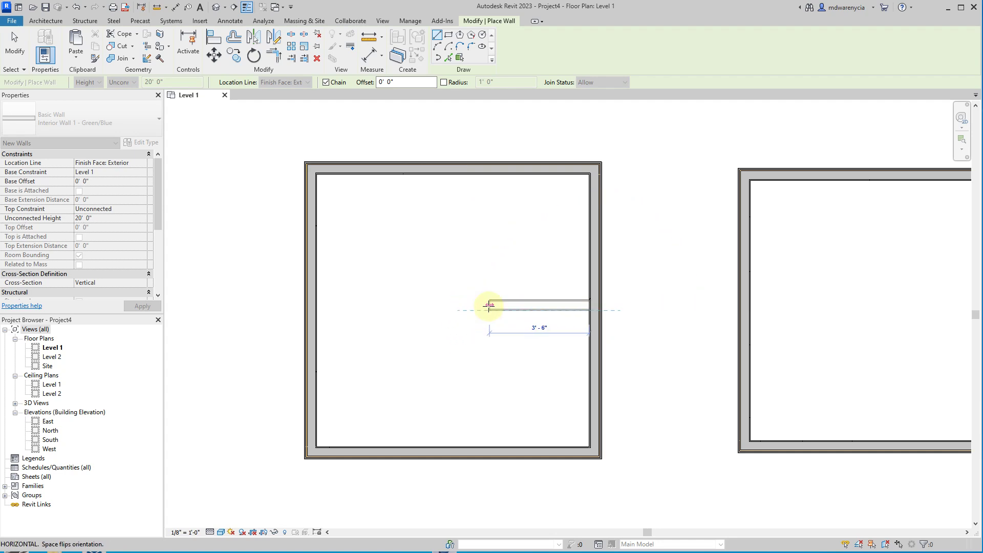
{"action": "key", "text": "Return"}
{"action": "key", "text": "Escape"}
{"action": "scroll", "coordinate": [825, 327], "scroll_direction": "down", "scroll_amount": 2}
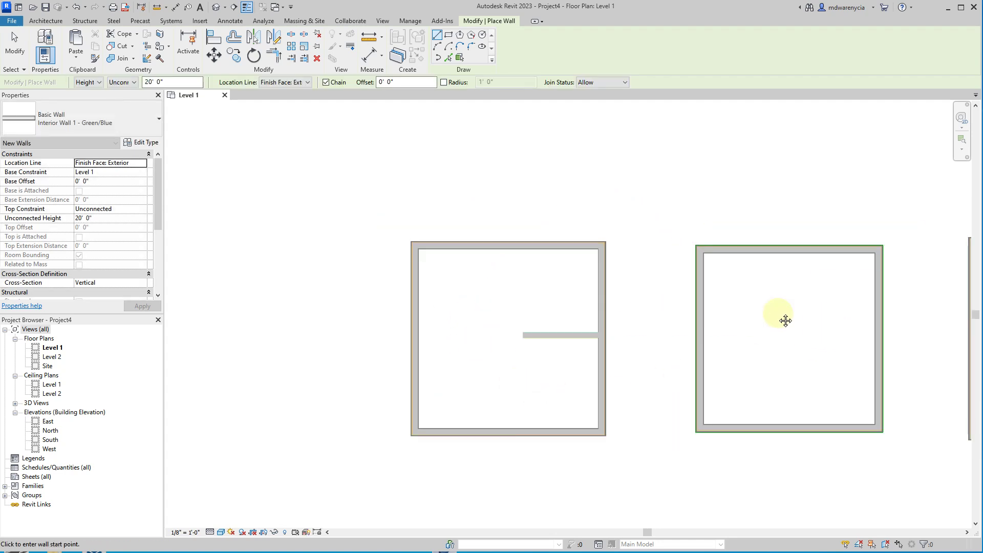
{"action": "middle_click_drag", "start_coordinate": [824, 327], "coordinate": [602, 283]}
{"action": "left_click", "coordinate": [603, 287]}
{"action": "key", "text": "Escape"}
{"action": "scroll", "coordinate": [275, 325], "scroll_direction": "up", "scroll_amount": 2}
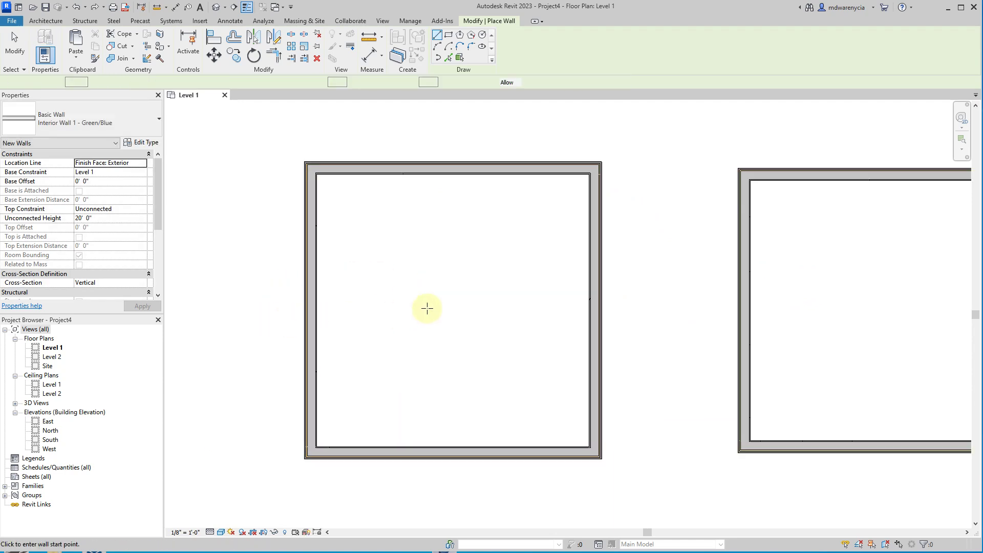
{"action": "scroll", "coordinate": [419, 310], "scroll_direction": "down", "scroll_amount": 2}
{"action": "key", "text": "Escape"}
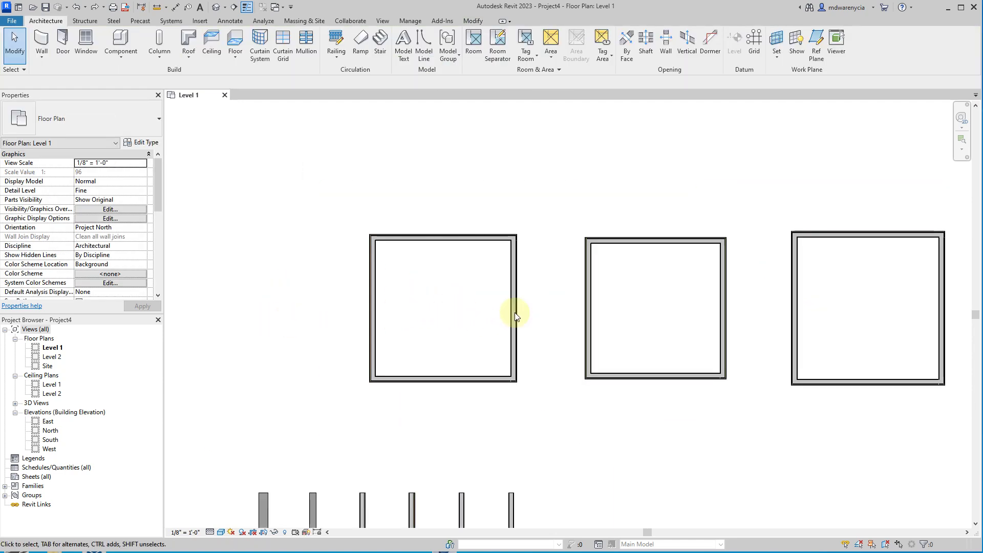
Draw a 4' Interior Wall 1 - Green/Blue wall inward from the midpoint of the first square's right wall, with location line Wall Centerline.
{"action": "left_click", "coordinate": [53, 49]}
{"action": "left_click", "coordinate": [144, 164]}
{"action": "left_click", "coordinate": [107, 172]}
{"action": "scroll", "coordinate": [448, 276], "scroll_direction": "up", "scroll_amount": 2}
{"action": "left_click", "coordinate": [543, 326]}
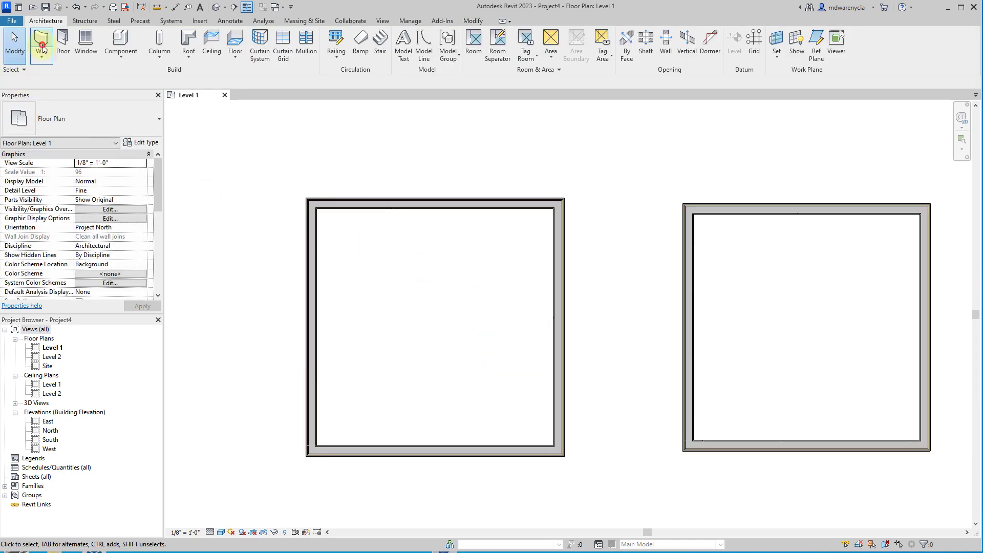
{"action": "left_click", "coordinate": [42, 48]}
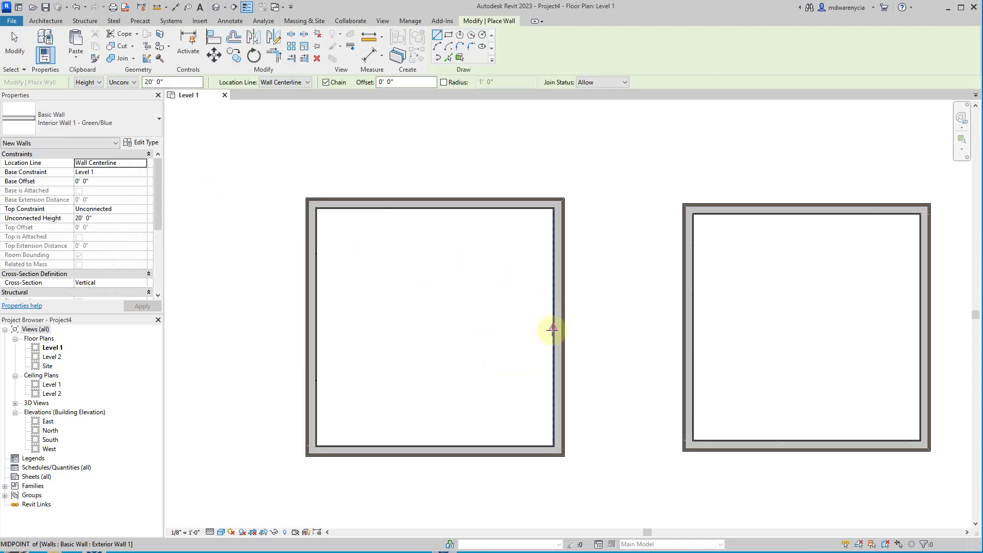
{"action": "left_click", "coordinate": [552, 328]}
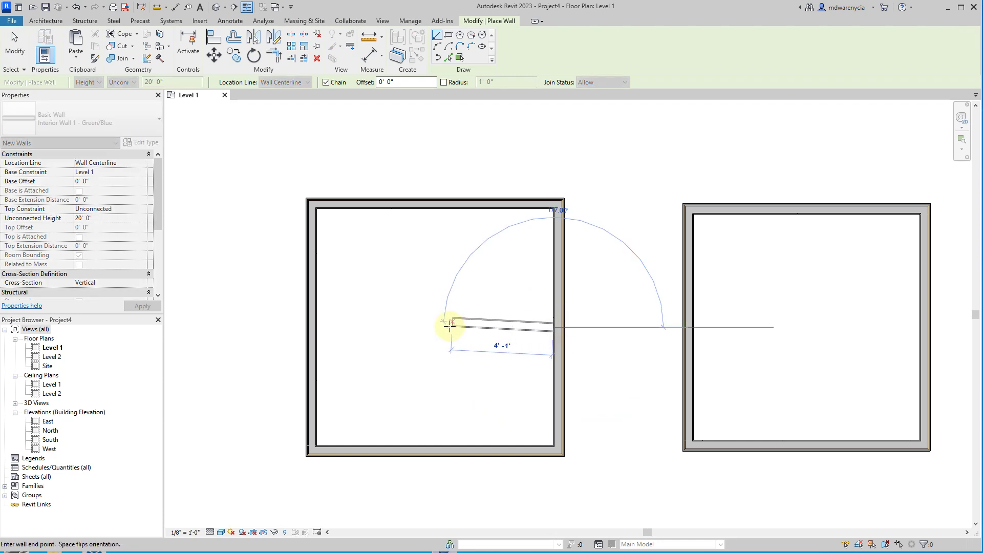
{"action": "type", "text": "4'"}
{"action": "key", "text": "Return"}
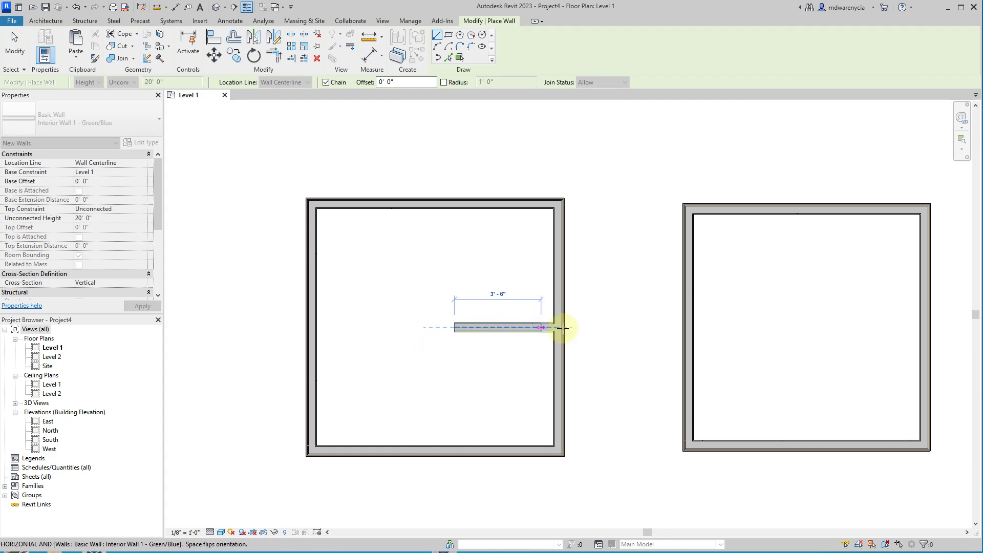
{"action": "scroll", "coordinate": [451, 328], "scroll_direction": "up", "scroll_amount": 3}
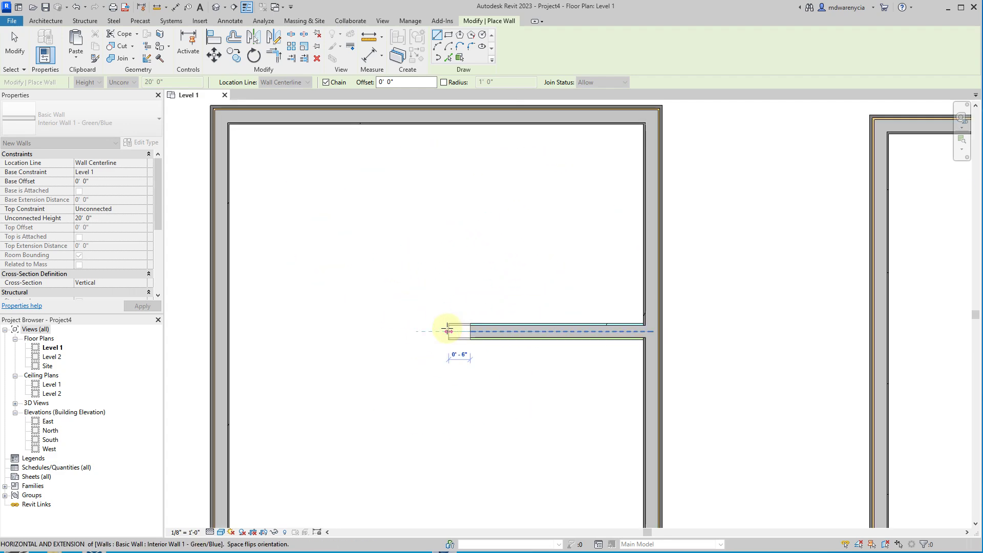
{"action": "key", "text": "Escape"}
{"action": "key", "text": "Escape"}
Check the location line of the second square's left wall and dismiss the save reminder without saving.
{"action": "middle_click_drag", "start_coordinate": [796, 315], "coordinate": [388, 264]}
{"action": "scroll", "coordinate": [426, 280], "scroll_direction": "down", "scroll_amount": 2}
{"action": "left_click", "coordinate": [449, 279]}
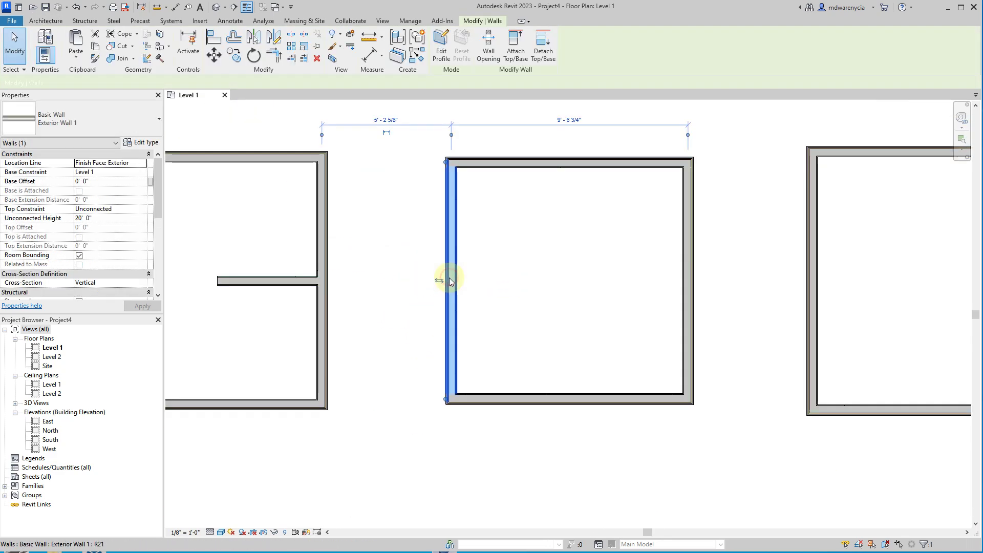
{"action": "left_click", "coordinate": [366, 246]}
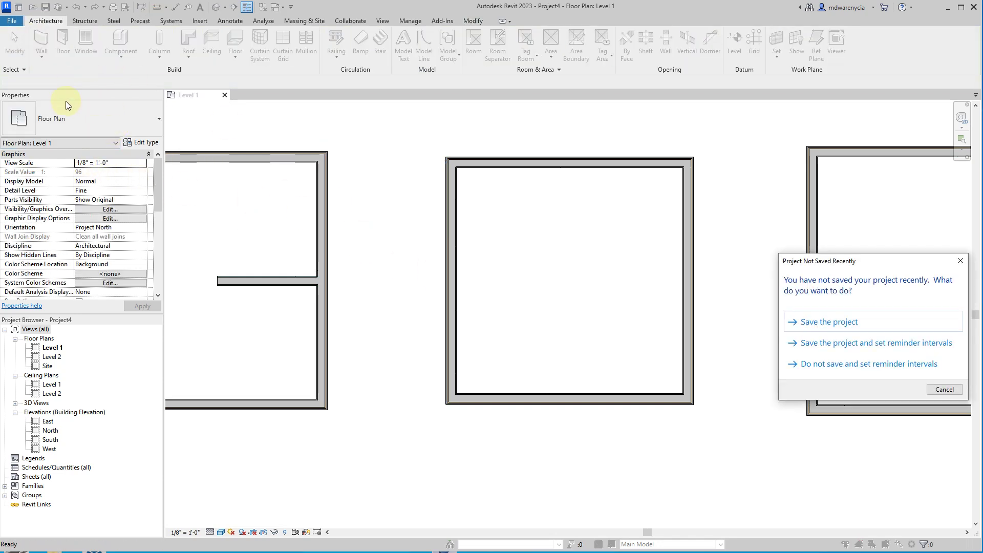
{"action": "left_click", "coordinate": [960, 260]}
{"action": "left_click", "coordinate": [41, 40]}
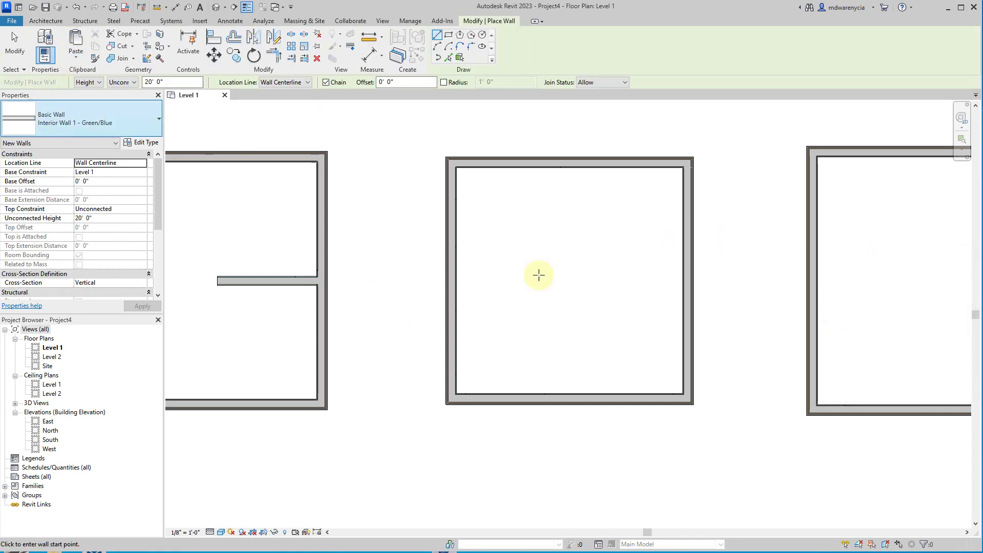
{"action": "left_click", "coordinate": [681, 281]}
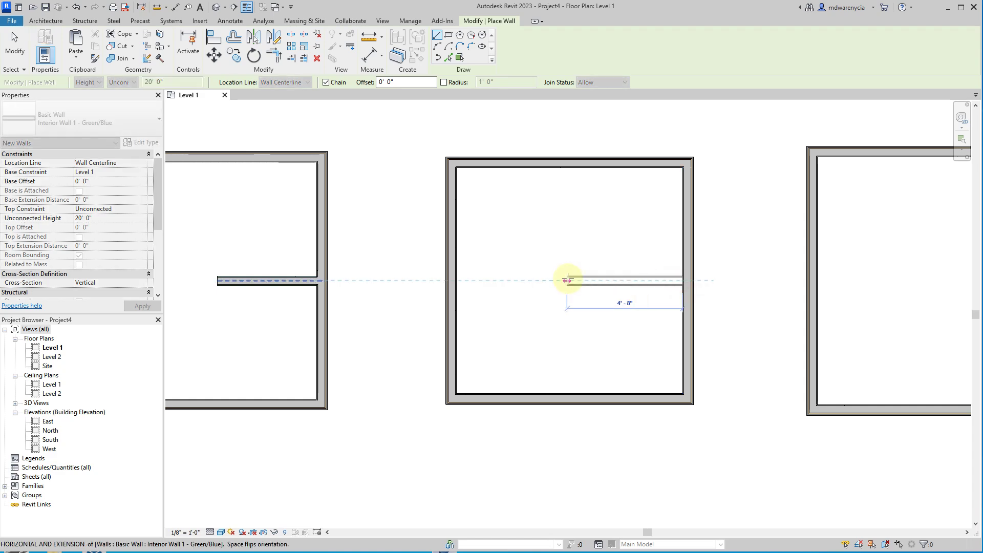
{"action": "key", "text": "Escape"}
{"action": "key", "text": "Escape"}
Draw a 4' Interior Wall 1 - Green/Blue wall inward from the midpoint of the second square's right wall, with location line Finish Face: Exterior.
{"action": "left_click", "coordinate": [505, 162]}
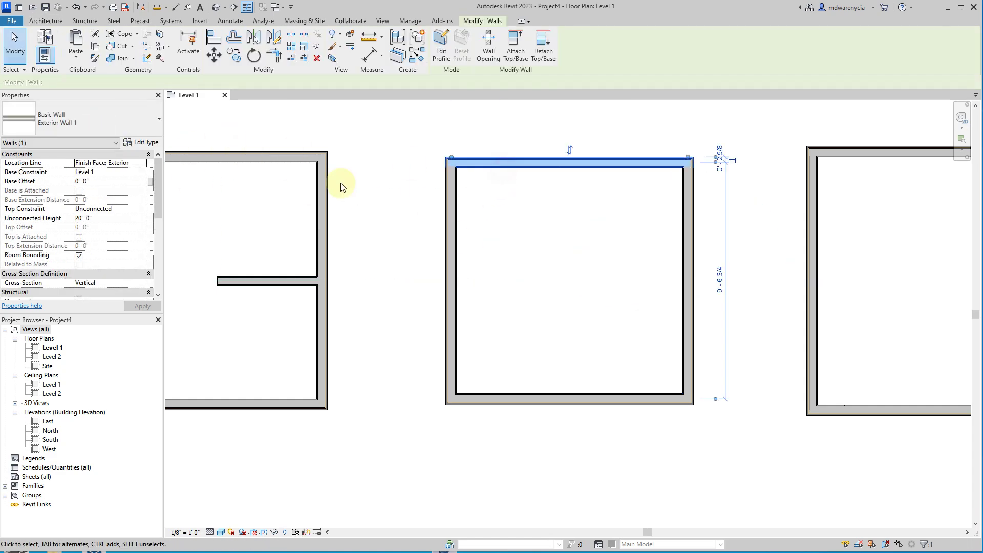
{"action": "left_click", "coordinate": [576, 252]}
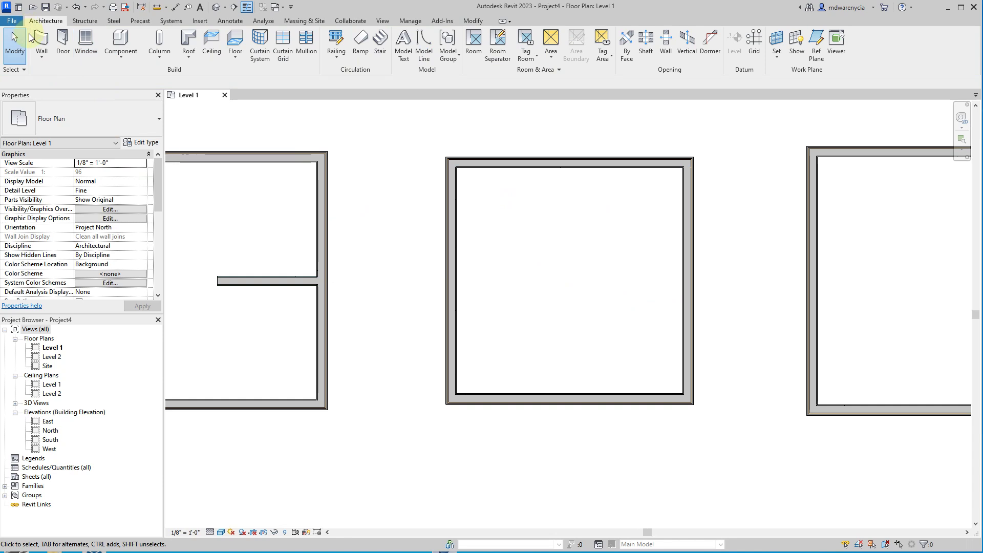
{"action": "left_click", "coordinate": [142, 162]}
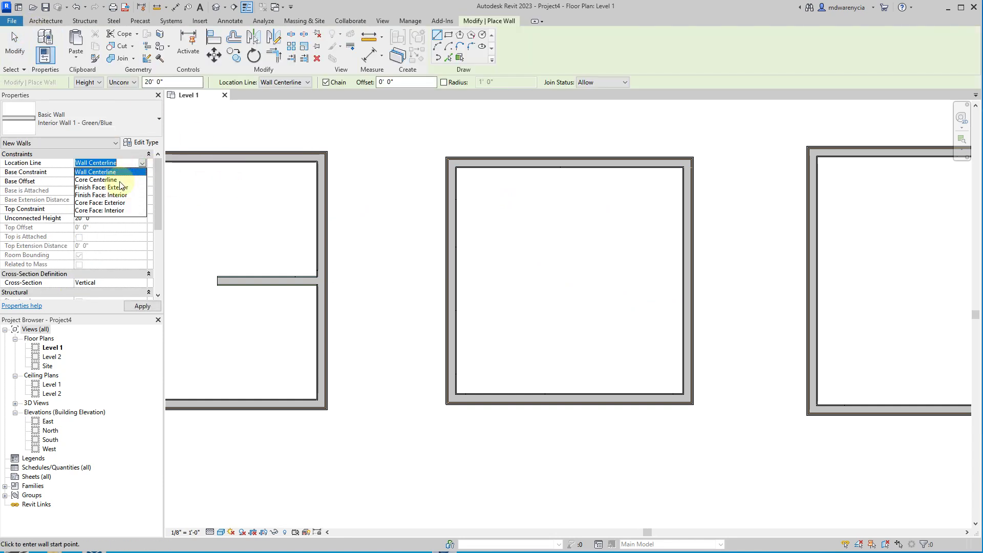
{"action": "left_click", "coordinate": [119, 188]}
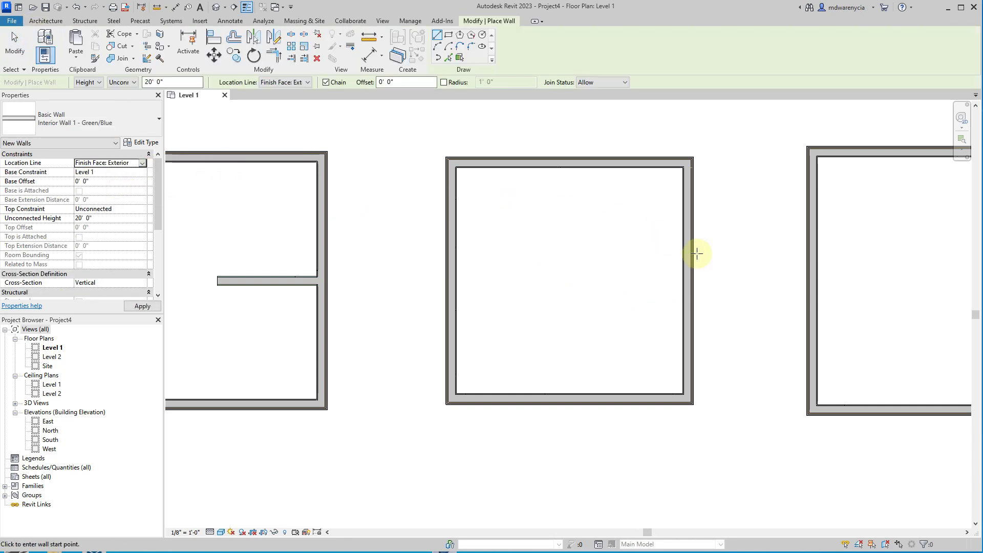
{"action": "left_click", "coordinate": [682, 279]}
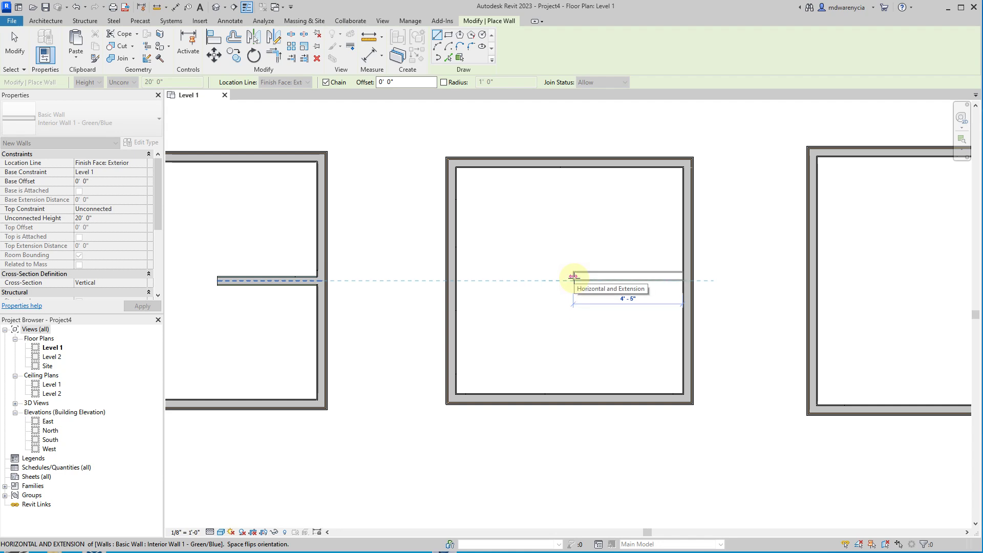
{"action": "type", "text": "4"}
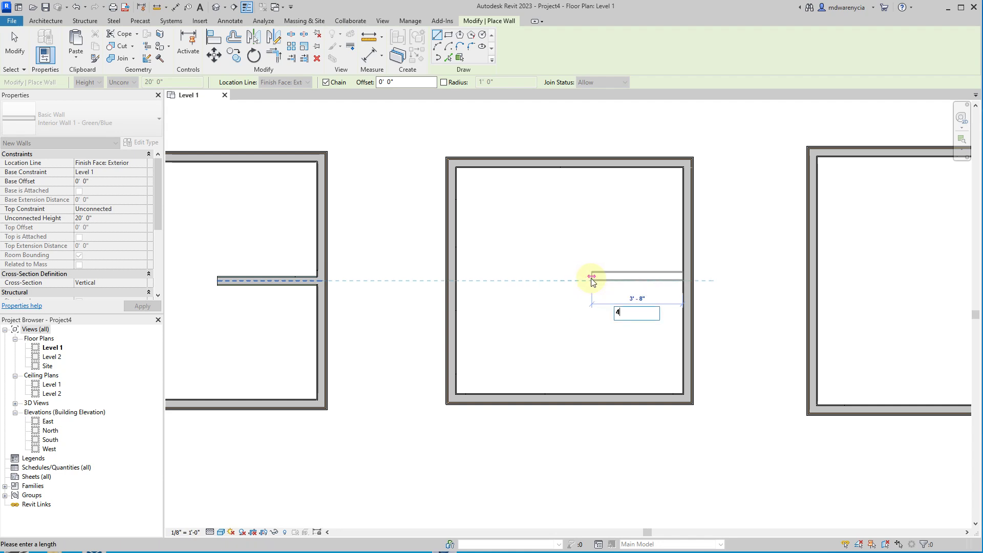
{"action": "key", "text": "Return"}
{"action": "key", "text": "Escape"}
Leave the Wall tool and check the location line of the third square's upper wall.
{"action": "middle_click_drag", "start_coordinate": [778, 297], "coordinate": [594, 281]}
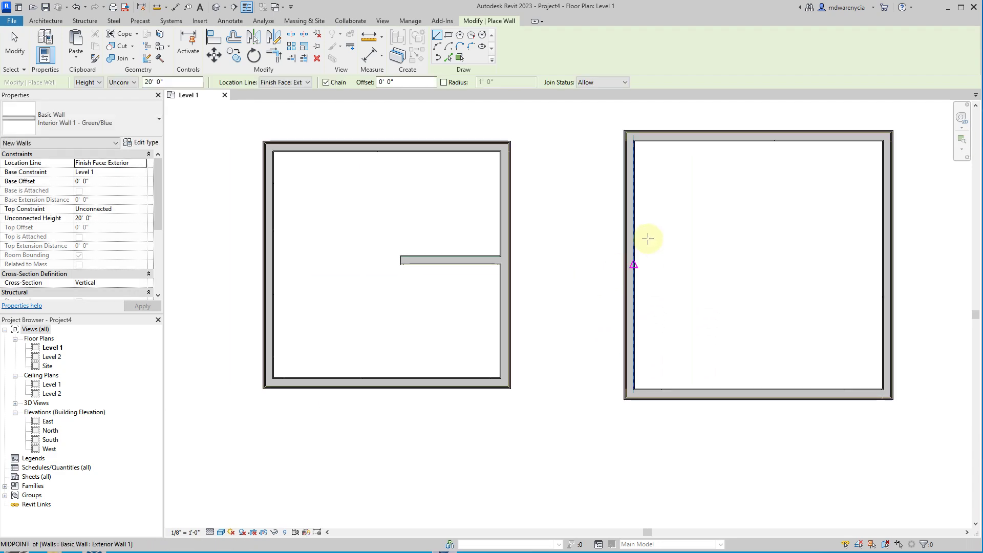
{"action": "key", "text": "Escape"}
{"action": "left_click", "coordinate": [659, 136]}
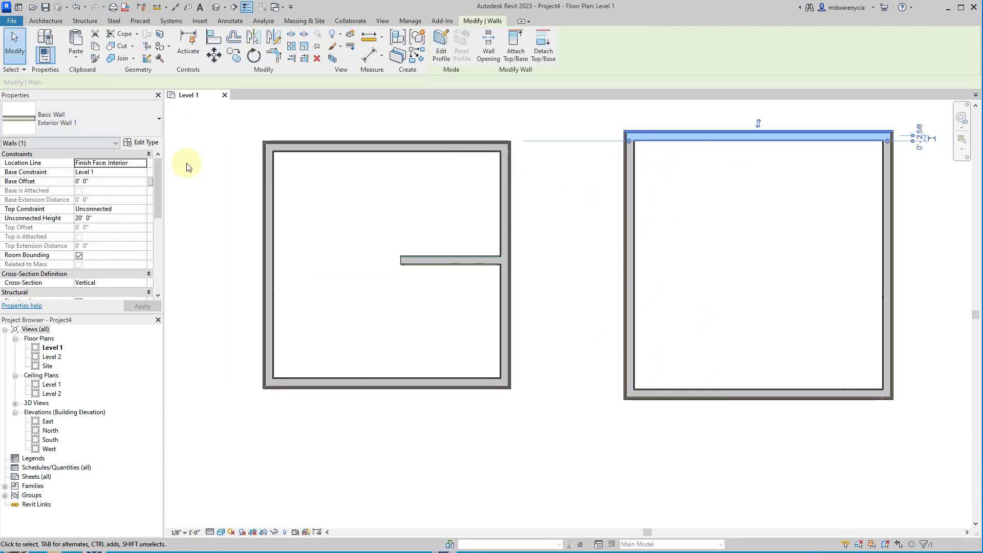
Draw an Interior Wall 1 - Green/Blue wall about 4' inward from the midpoint of the third square's right wall, with location line Finish Face: Interior.
{"action": "key", "text": "Escape"}
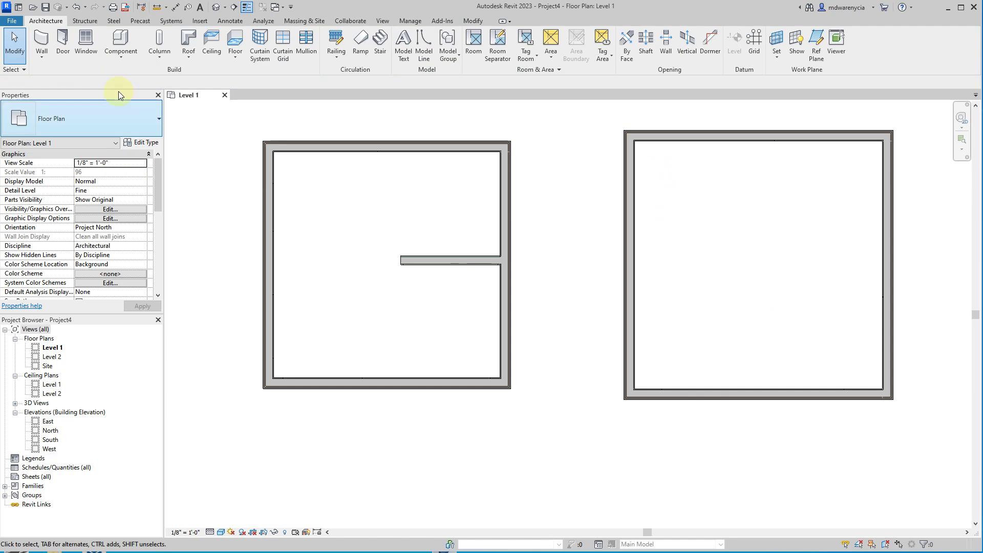
{"action": "left_click", "coordinate": [41, 43]}
{"action": "key", "text": "Escape"}
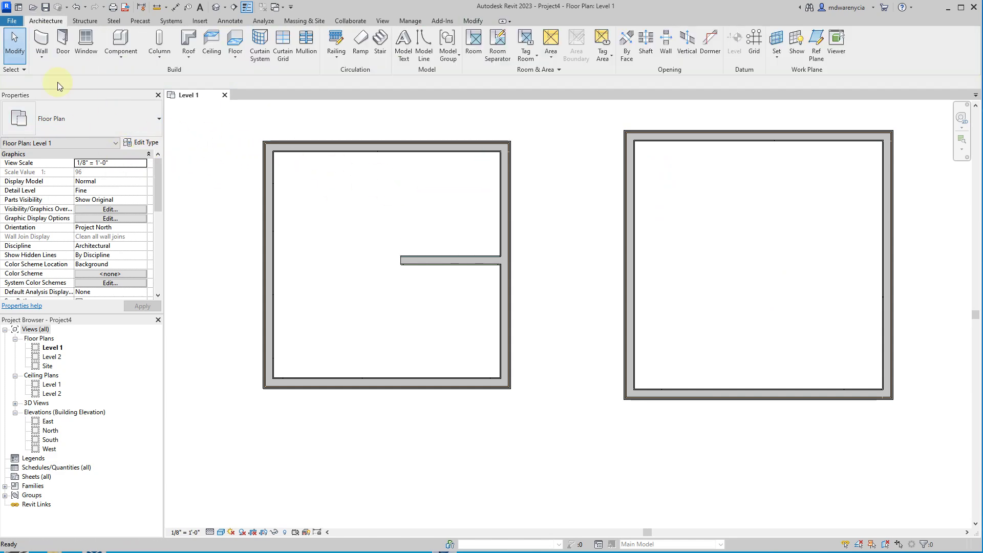
{"action": "left_click", "coordinate": [31, 45]}
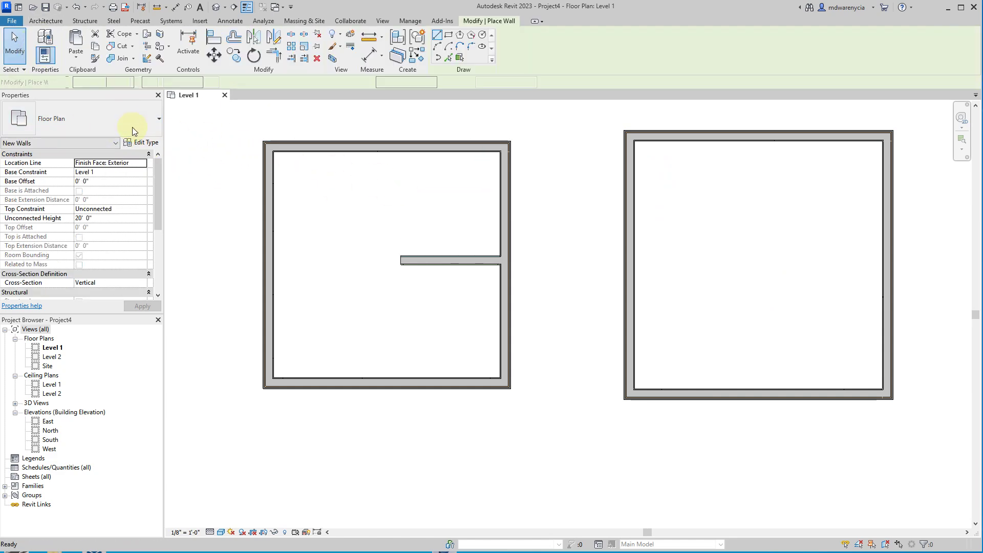
{"action": "left_click", "coordinate": [143, 163]}
{"action": "left_click", "coordinate": [137, 199]}
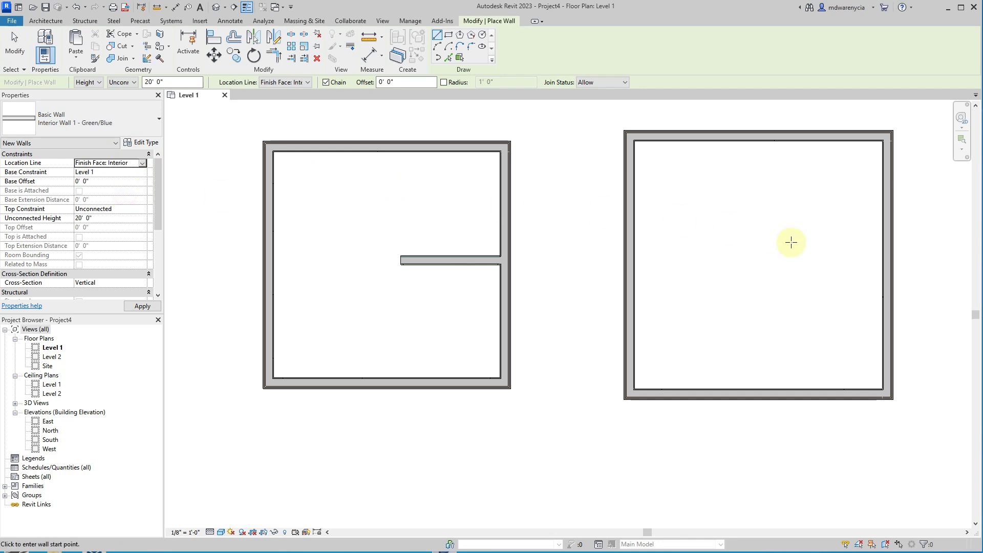
{"action": "left_click", "coordinate": [878, 266]}
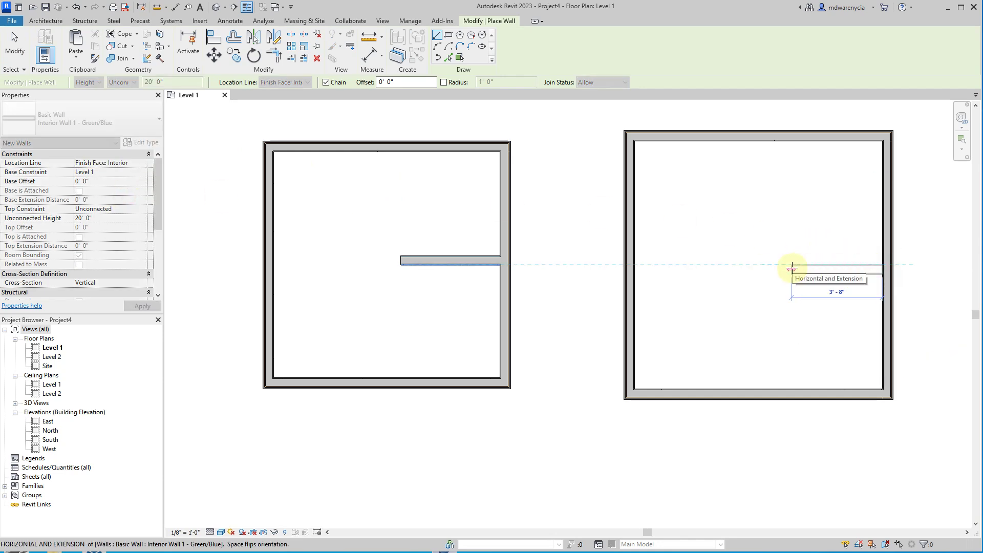
{"action": "left_click", "coordinate": [783, 266]}
{"action": "key", "text": "Escape"}
{"action": "key", "text": "Escape"}
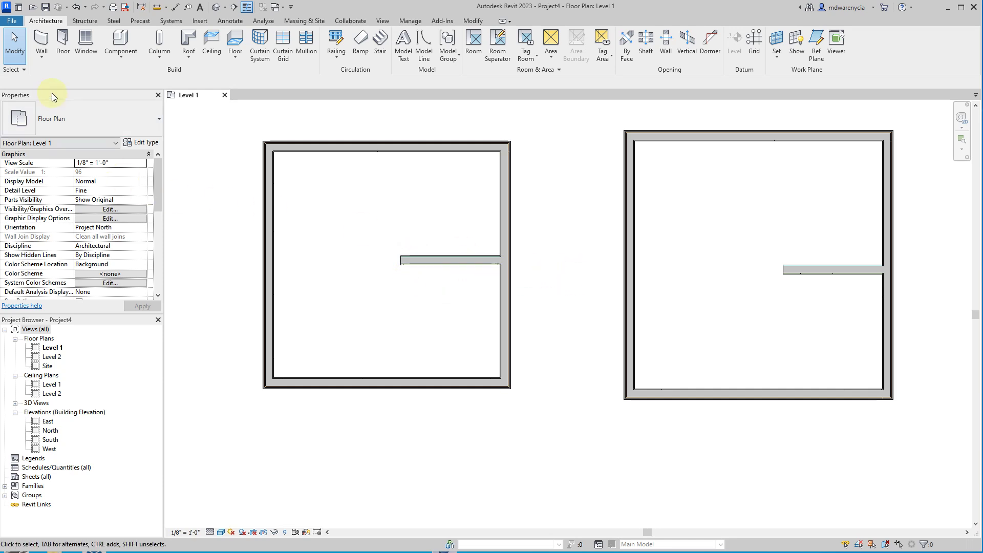
Review the location line options of the second square's interior wall without changing the setting.
{"action": "left_click", "coordinate": [443, 260]}
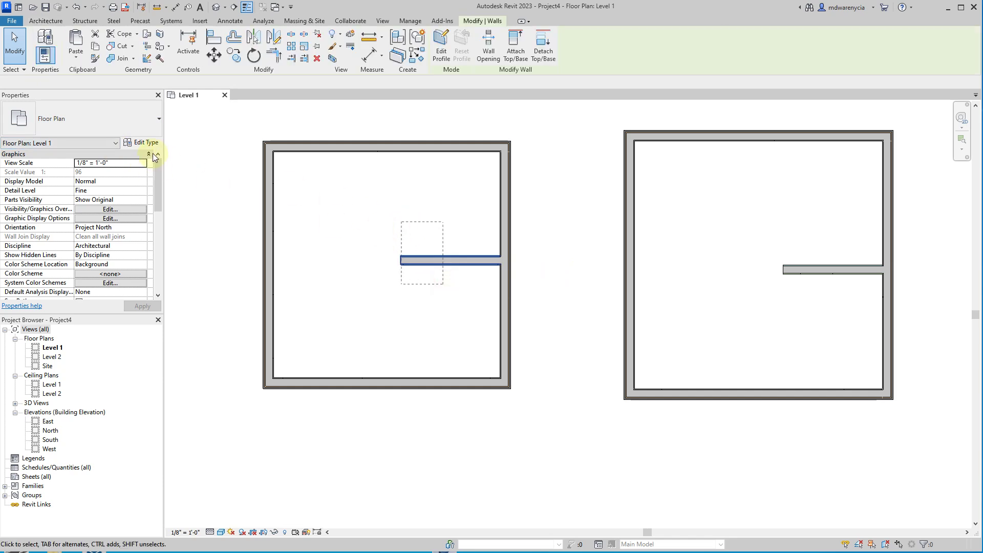
{"action": "left_click", "coordinate": [142, 163]}
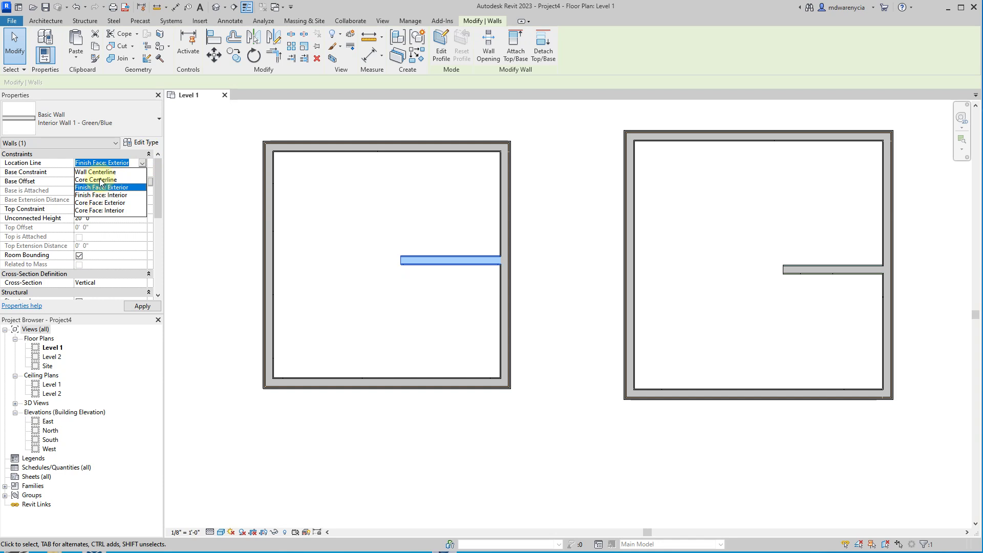
{"action": "left_click", "coordinate": [182, 156]}
{"action": "left_click", "coordinate": [258, 228]}
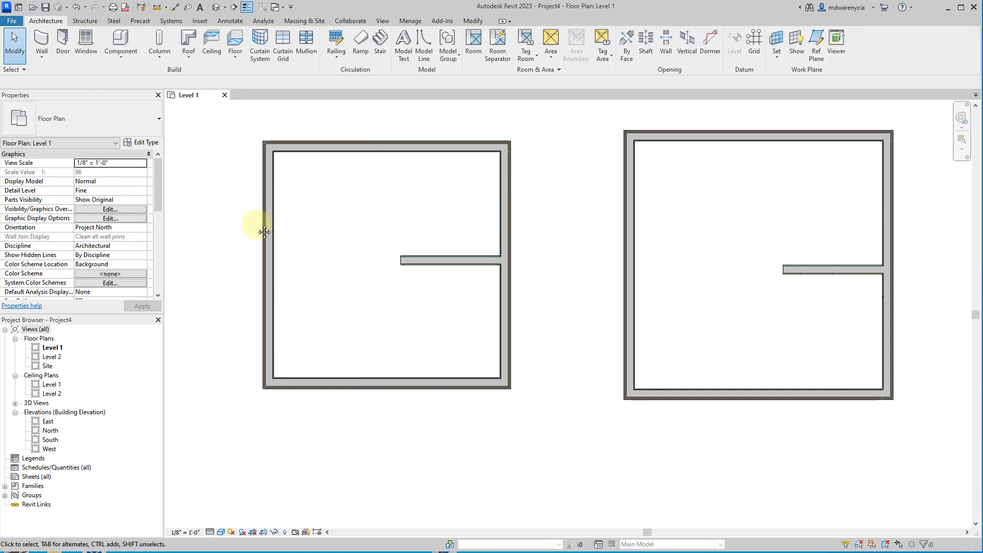
Draw a horizontal Exterior - Brick on CMU wall about 4' long left of the first square, location line Finish Face: Interior, flipped so the brick faces up.
{"action": "middle_click_drag", "start_coordinate": [259, 229], "coordinate": [647, 249]}
{"action": "middle_click_drag", "start_coordinate": [339, 241], "coordinate": [588, 241]}
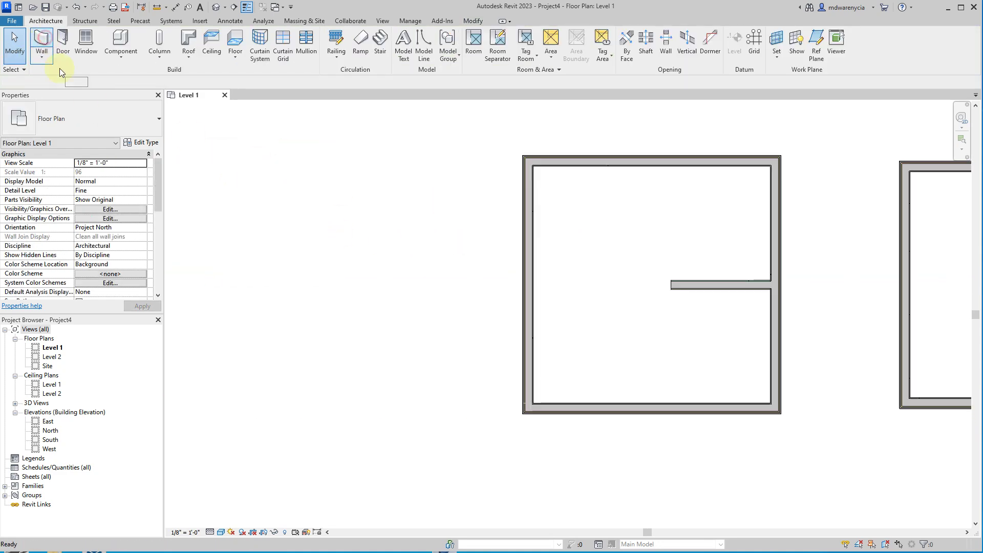
{"action": "left_click", "coordinate": [51, 54]}
{"action": "left_click", "coordinate": [137, 126]}
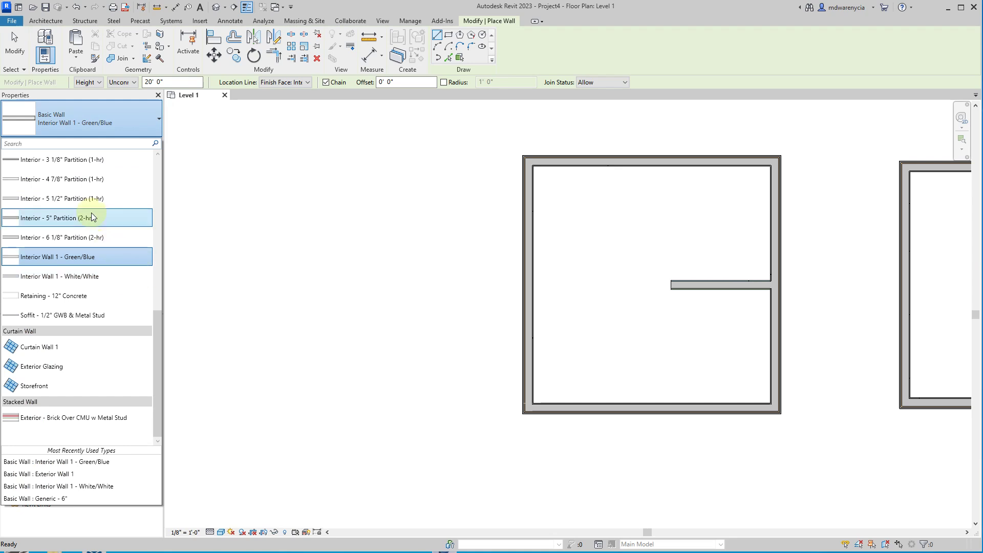
{"action": "scroll", "coordinate": [92, 218], "scroll_direction": "up", "scroll_amount": 5}
{"action": "left_click", "coordinate": [38, 191]}
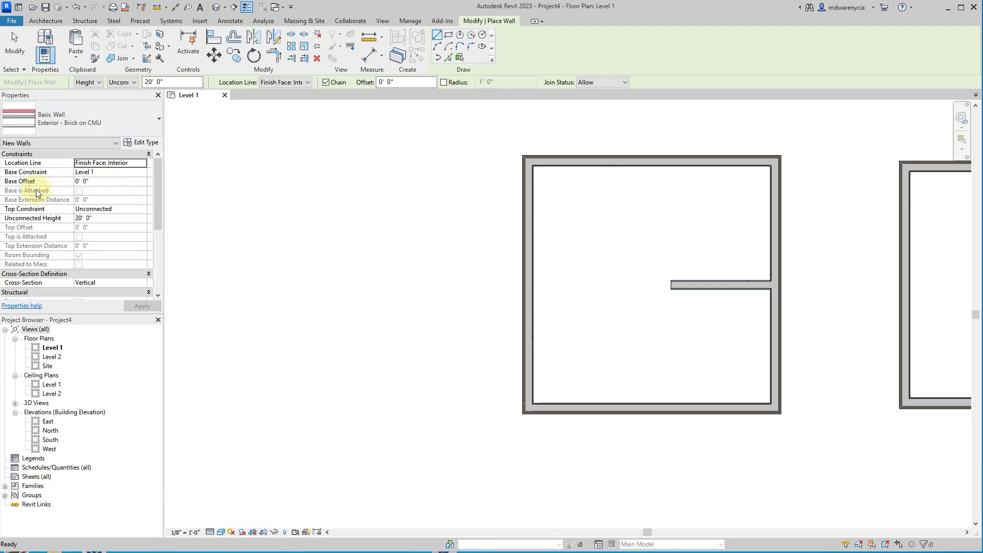
{"action": "left_click", "coordinate": [454, 272]}
{"action": "scroll", "coordinate": [353, 283], "scroll_direction": "up", "scroll_amount": 2}
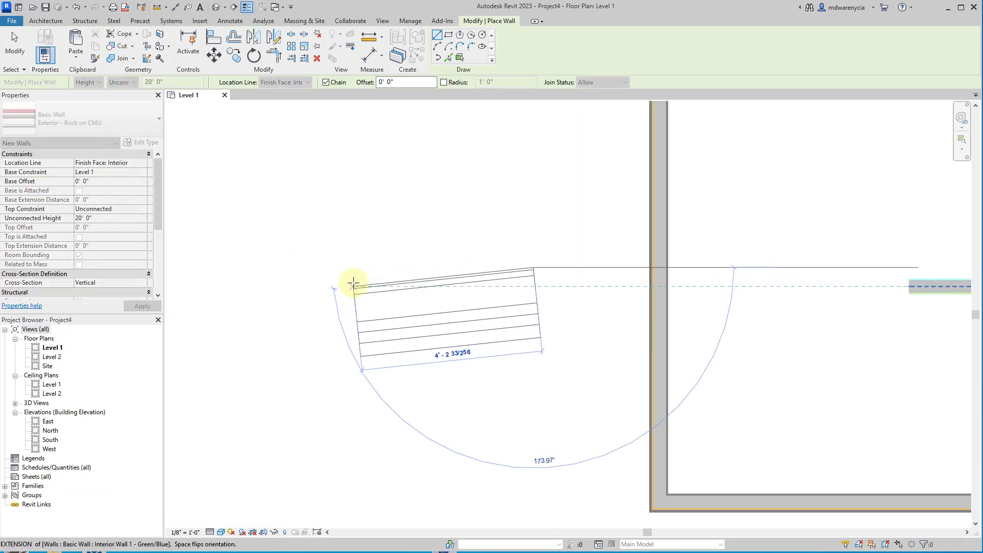
{"action": "key", "text": "space"}
{"action": "left_click", "coordinate": [351, 266]}
{"action": "middle_click_drag", "start_coordinate": [421, 307], "coordinate": [560, 334]}
{"action": "key", "text": "Escape"}
Draw an Exterior - Brick on CMU wall about 2'-9" leftward from the brick wall's lower left corner, with location line Core Centerline and brick facing up.
{"action": "left_click", "coordinate": [141, 164]}
{"action": "left_click", "coordinate": [142, 164]}
{"action": "left_click", "coordinate": [96, 179]}
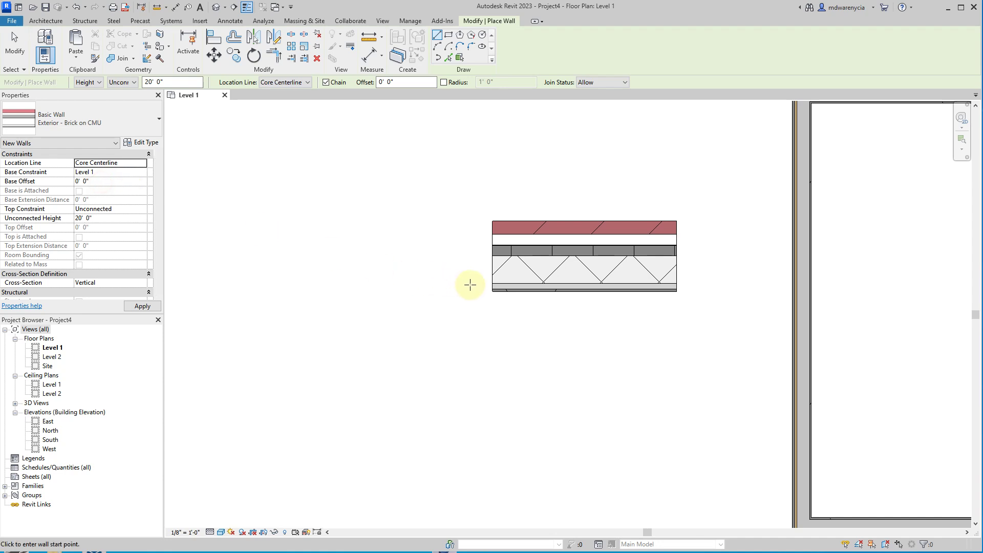
{"action": "left_click", "coordinate": [491, 291]}
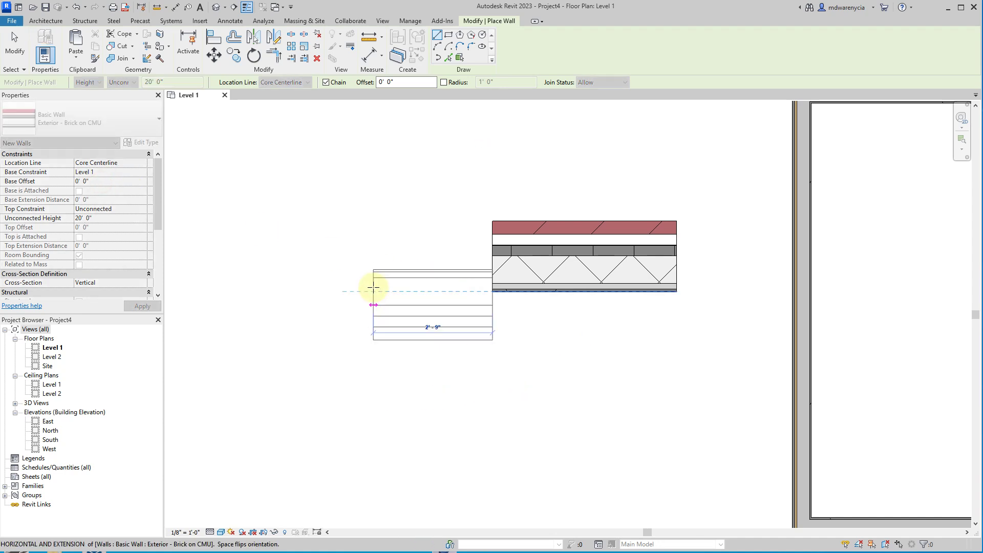
{"action": "key", "text": "space"}
{"action": "left_click", "coordinate": [373, 291]}
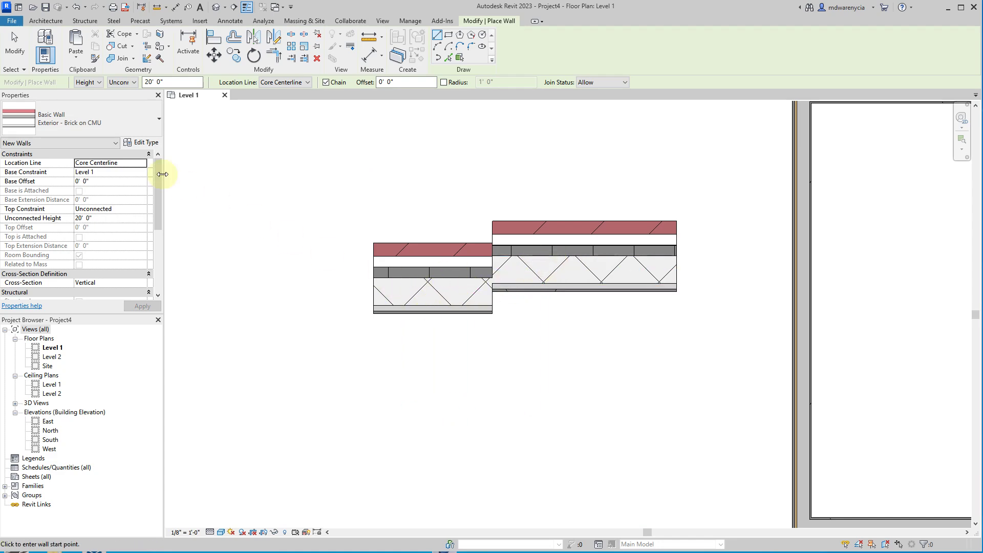
{"action": "key", "text": "Escape"}
{"action": "key", "text": "Return"}
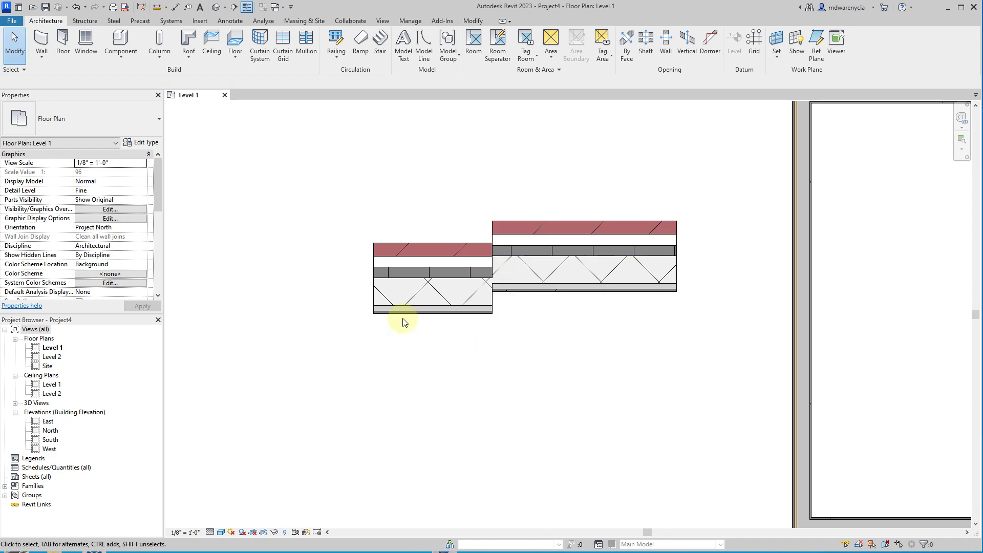
Examine the layer structure and core boundaries of the Exterior - Brick on CMU wall type.
{"action": "left_click_drag", "start_coordinate": [397, 195], "coordinate": [287, 277]}
{"action": "left_click", "coordinate": [142, 142]}
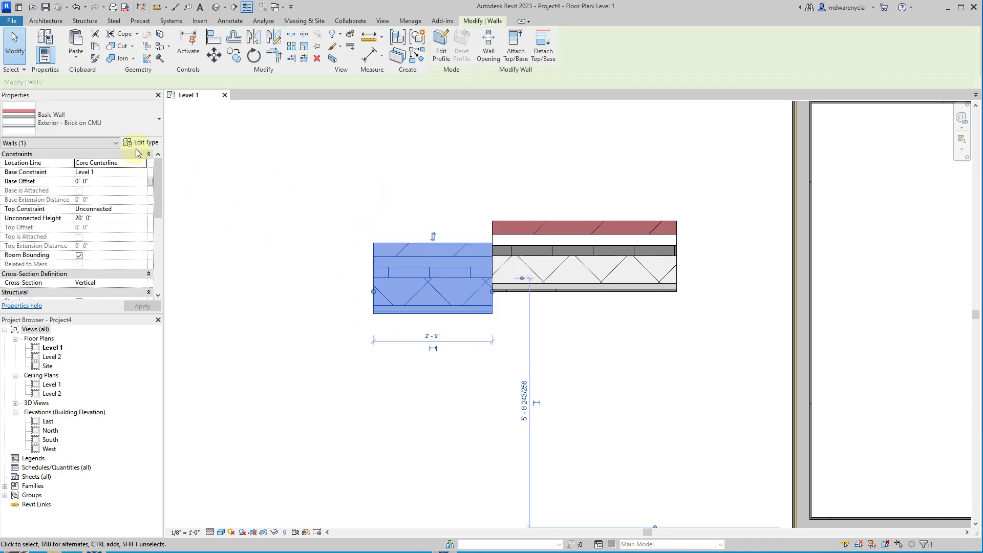
{"action": "left_click", "coordinate": [737, 244]}
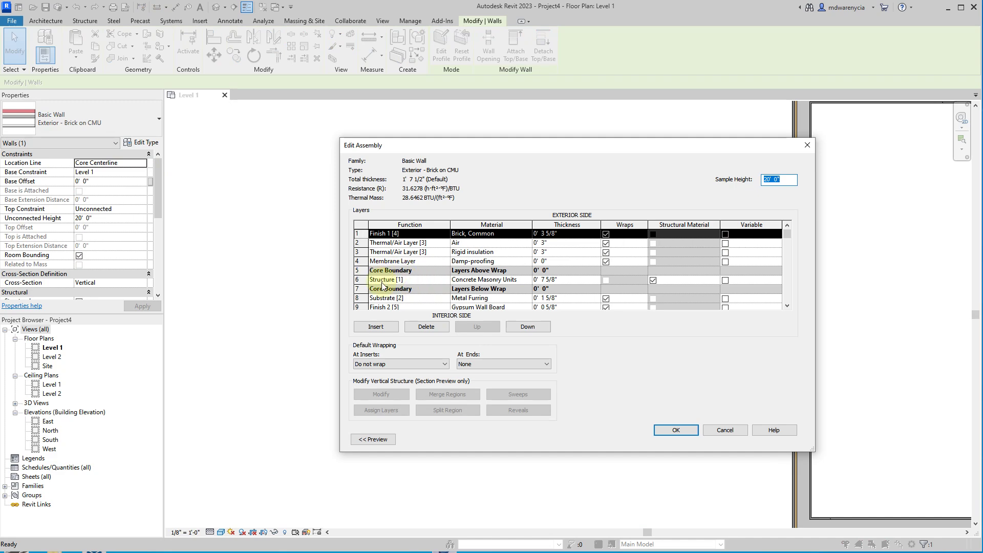
{"action": "key", "text": "Return"}
{"action": "key", "text": "Return"}
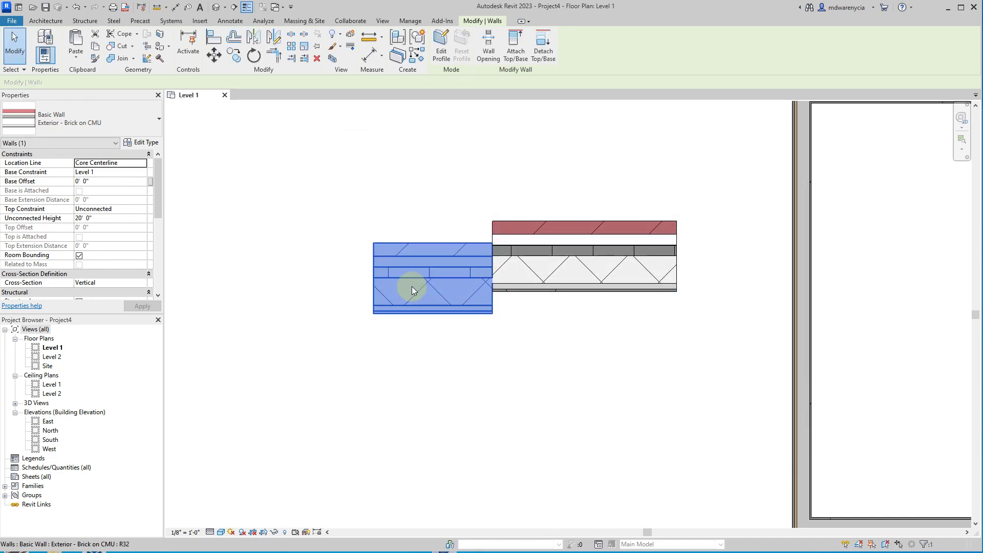
{"action": "key", "text": "Escape"}
{"action": "left_click", "coordinate": [379, 246]}
{"action": "left_click", "coordinate": [245, 213]}
Draw an Exterior - Brick on CMU wall about 2'-5" leftward from the second brick wall's left endpoint, with location line Core Face: Exterior.
{"action": "left_click", "coordinate": [41, 35]}
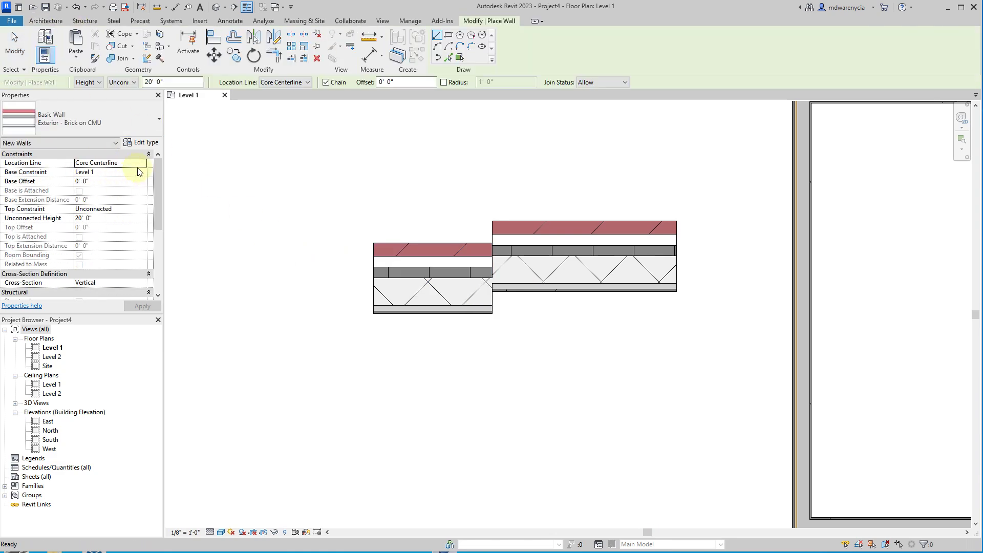
{"action": "left_click", "coordinate": [142, 163]}
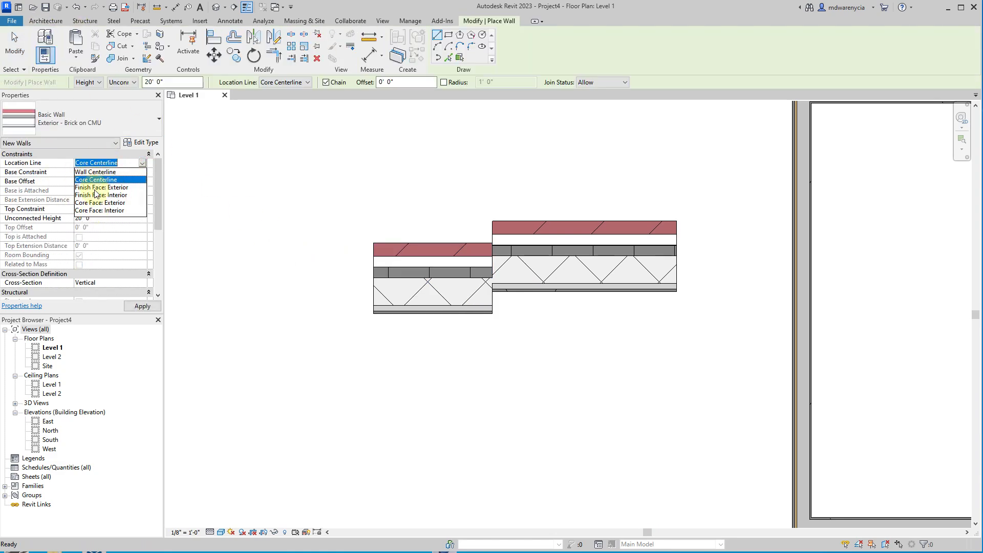
{"action": "left_click", "coordinate": [103, 202]}
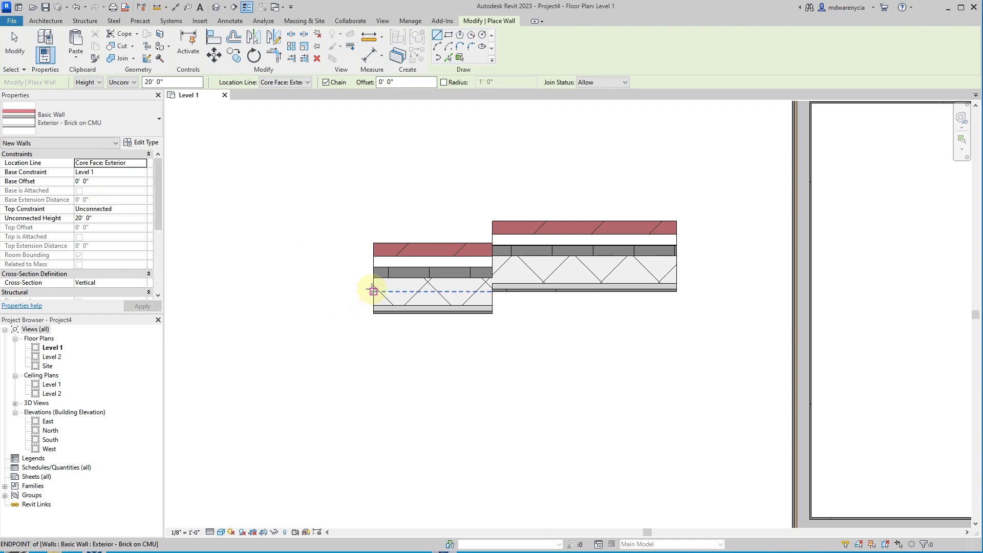
{"action": "left_click", "coordinate": [373, 290]}
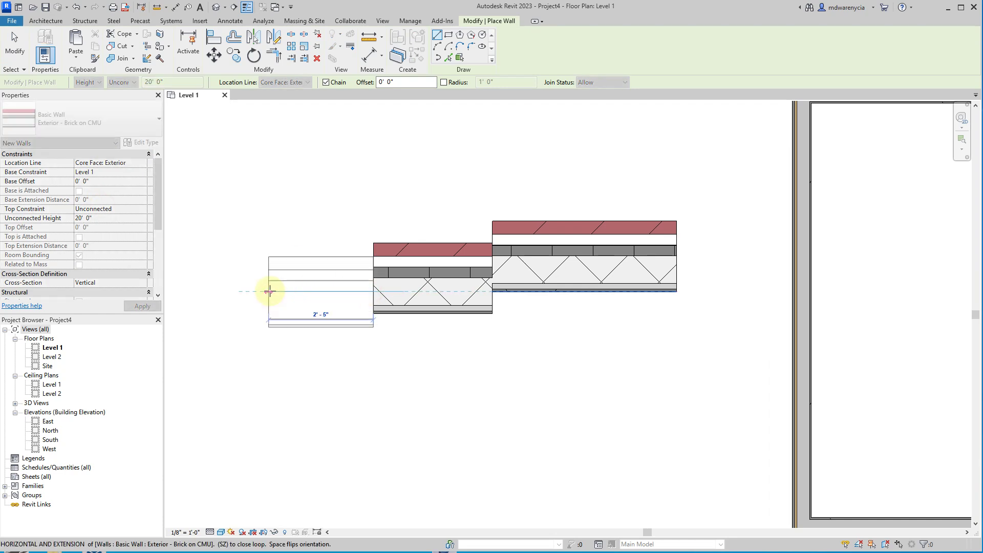
{"action": "left_click", "coordinate": [269, 289]}
{"action": "key", "text": "Escape"}
Draw an Exterior - Brick on CMU wall about 1'-8" leftward from the third brick wall's left endpoint, with location line Core Face: Interior.
{"action": "left_click", "coordinate": [139, 163]}
{"action": "left_click", "coordinate": [141, 162]}
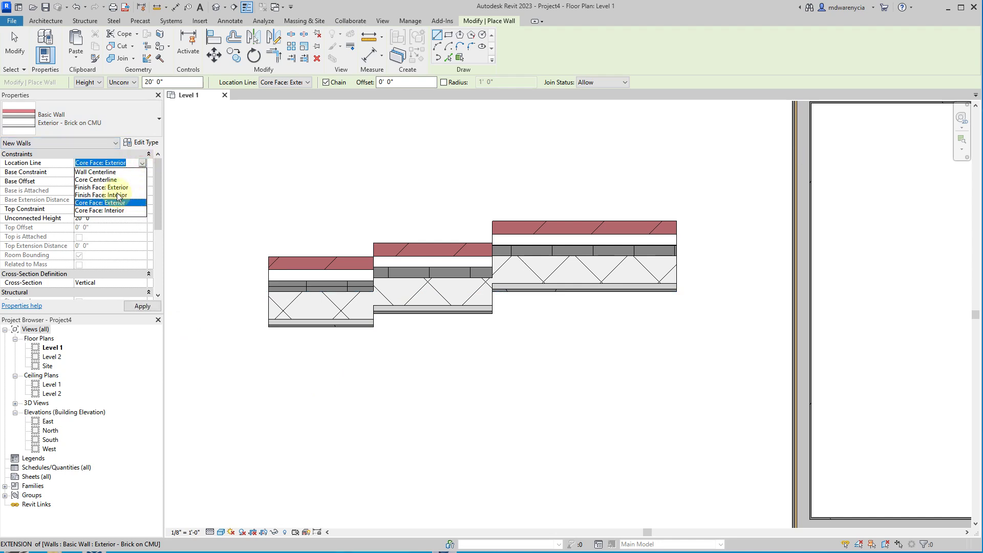
{"action": "left_click", "coordinate": [100, 211]}
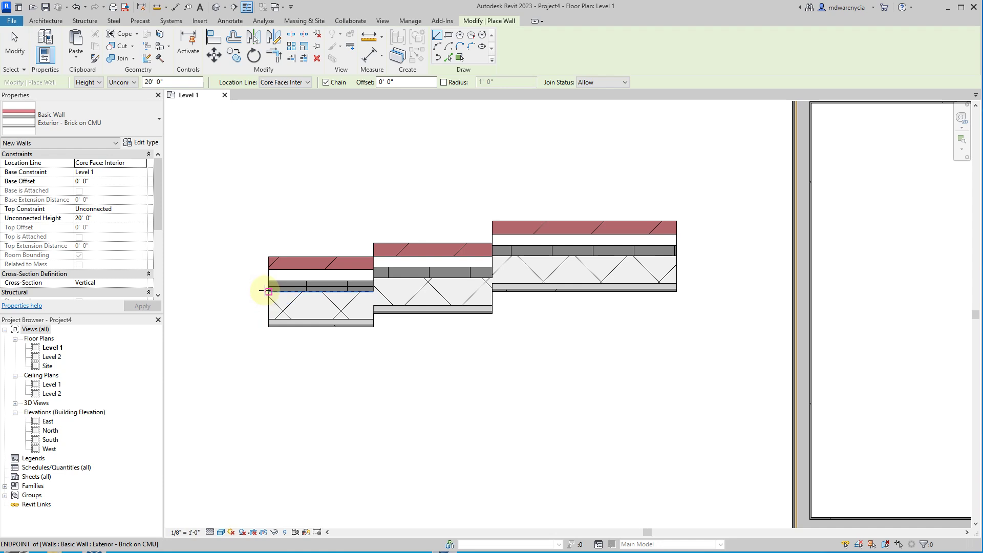
{"action": "left_click", "coordinate": [266, 290]}
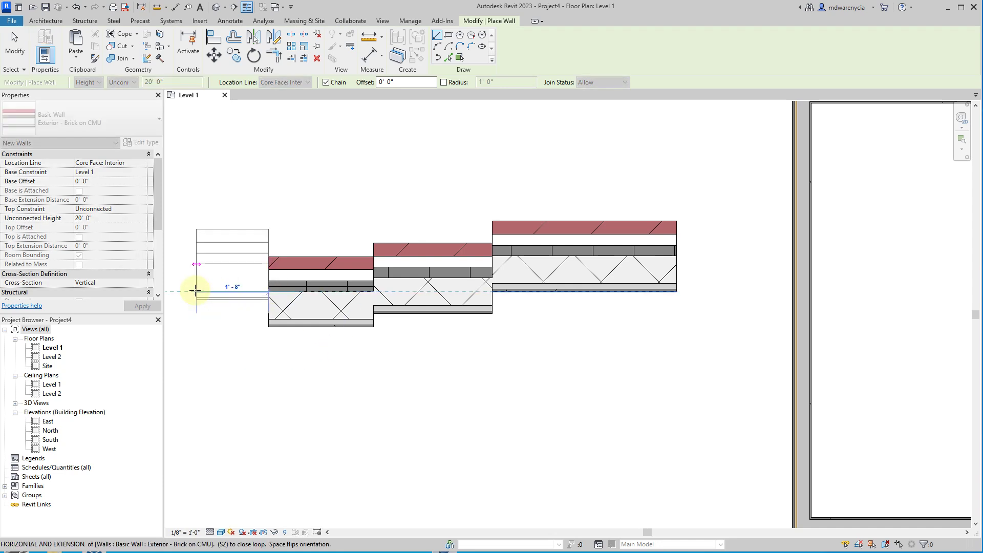
{"action": "key", "text": "Escape"}
{"action": "key", "text": "Escape"}
Move the upper temporary dimension's witness lines to the upper face of the second square's interior wall and the inner face of its upper wall.
{"action": "scroll", "coordinate": [325, 322], "scroll_direction": "down", "scroll_amount": 3}
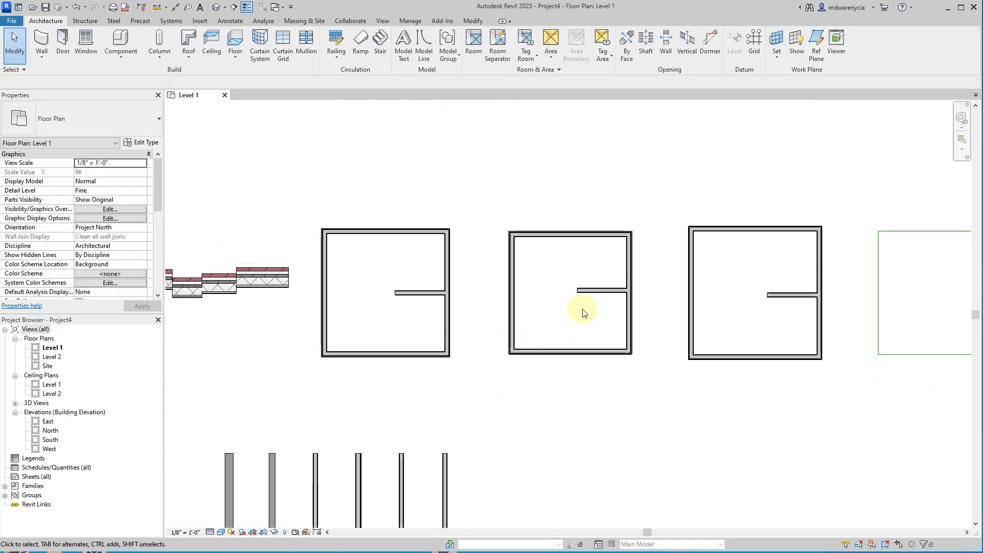
{"action": "left_click", "coordinate": [583, 290]}
{"action": "scroll", "coordinate": [582, 291], "scroll_direction": "up", "scroll_amount": 2}
{"action": "scroll", "coordinate": [586, 272], "scroll_direction": "up", "scroll_amount": 2}
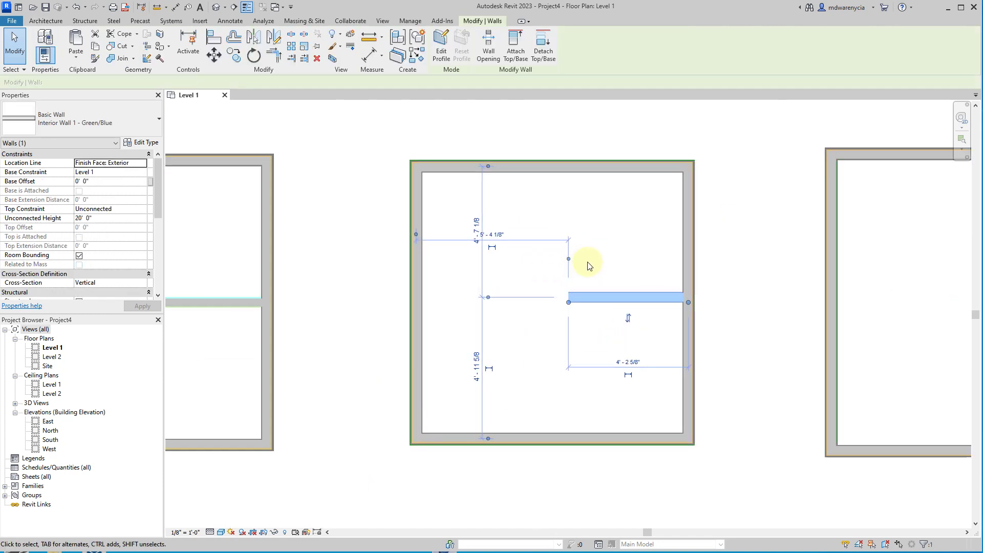
{"action": "left_click", "coordinate": [490, 301]}
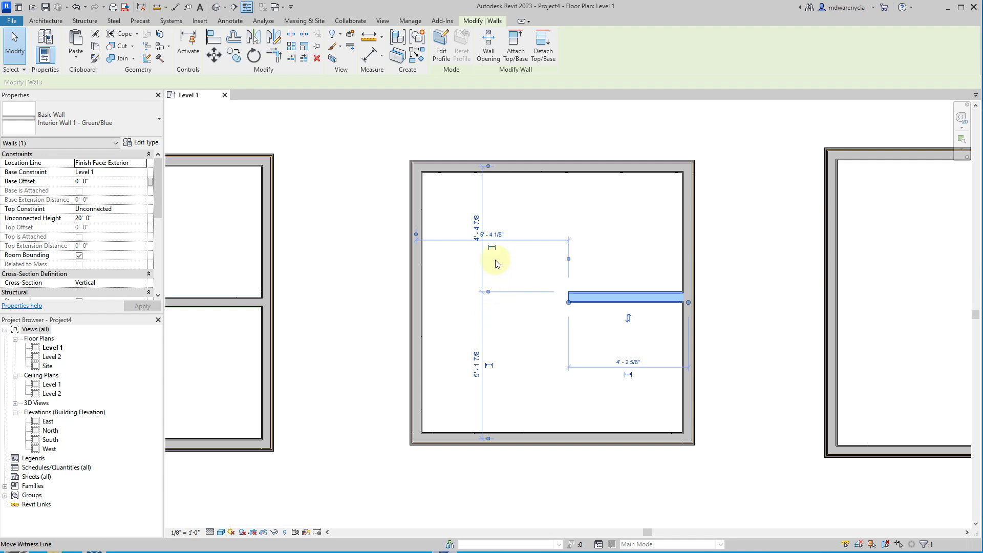
{"action": "scroll", "coordinate": [492, 168], "scroll_direction": "up", "scroll_amount": 2}
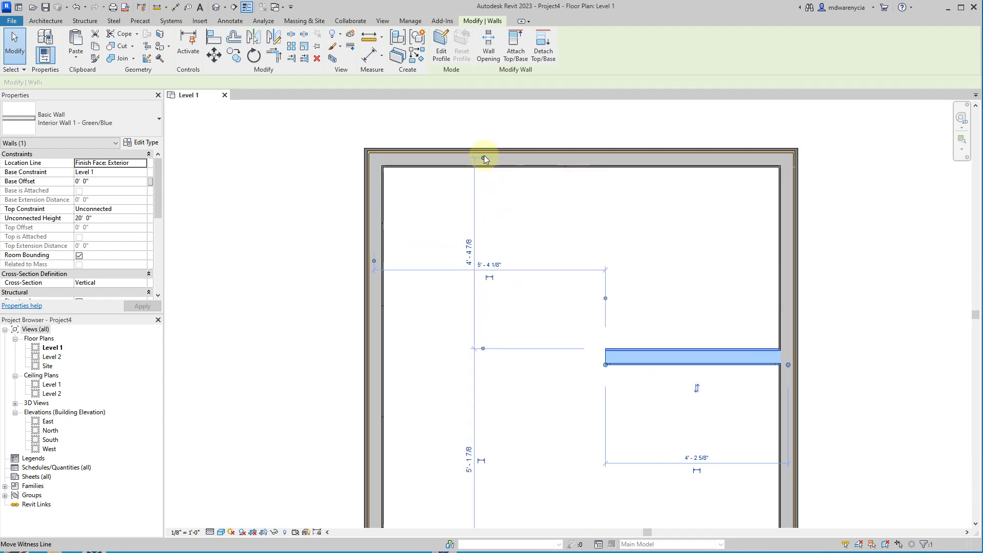
{"action": "left_click", "coordinate": [483, 158]}
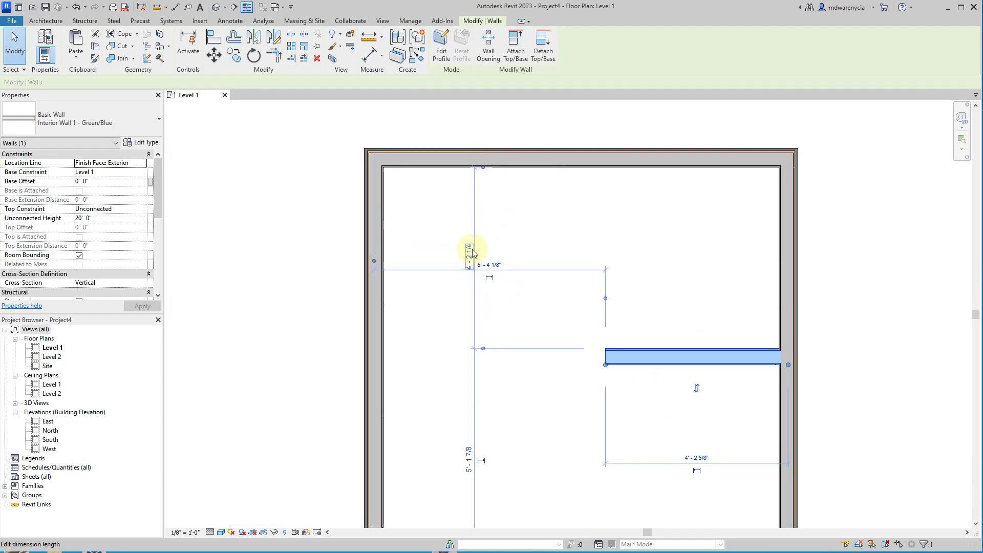
Set the clear distance between the second square's upper wall and its interior wall to 4'-0".
{"action": "left_click", "coordinate": [469, 252]}
{"action": "type", "text": "4' 2 1/4\""}
{"action": "key", "text": "Return"}
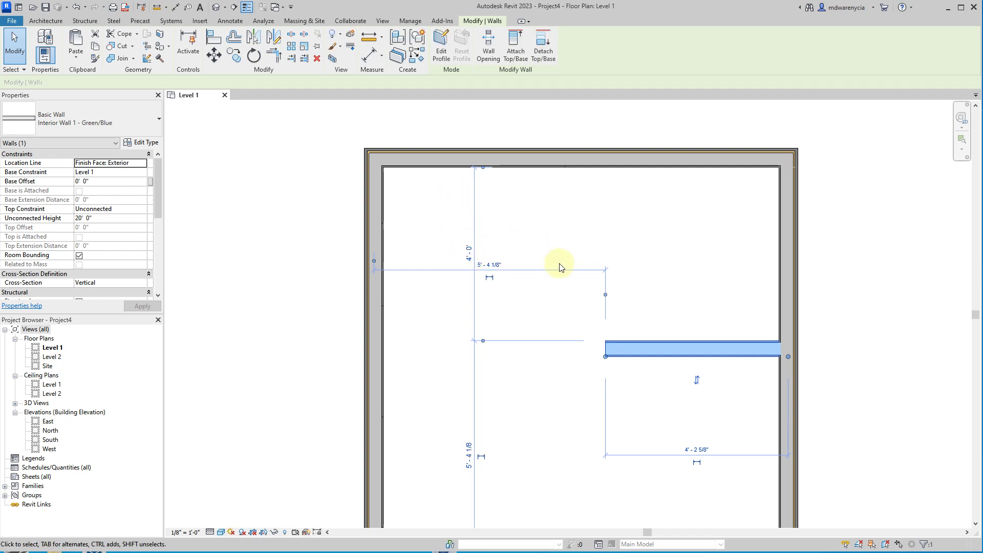
{"action": "left_click", "coordinate": [702, 298]}
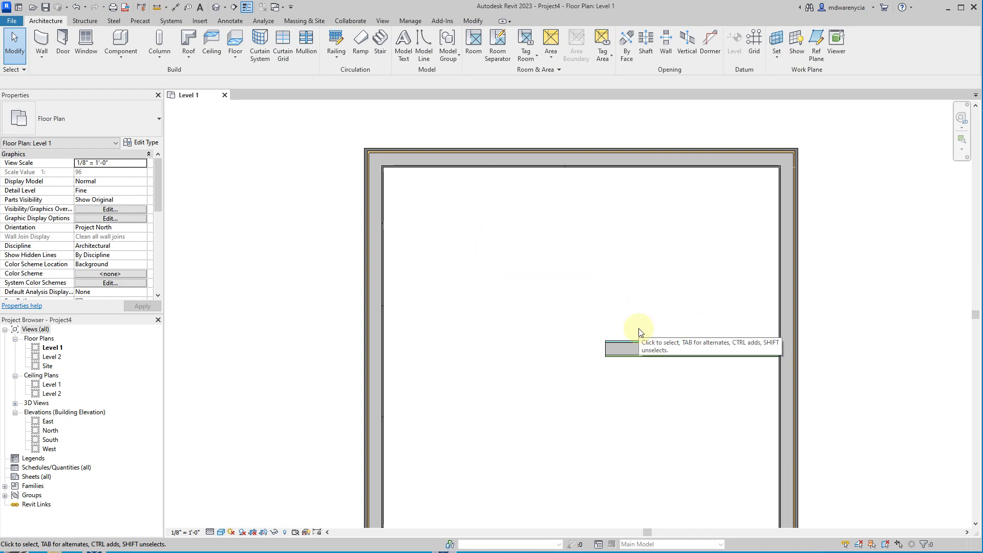
{"action": "scroll", "coordinate": [638, 328], "scroll_direction": "down", "scroll_amount": 4}
{"action": "scroll", "coordinate": [631, 351], "scroll_direction": "down", "scroll_amount": 2}
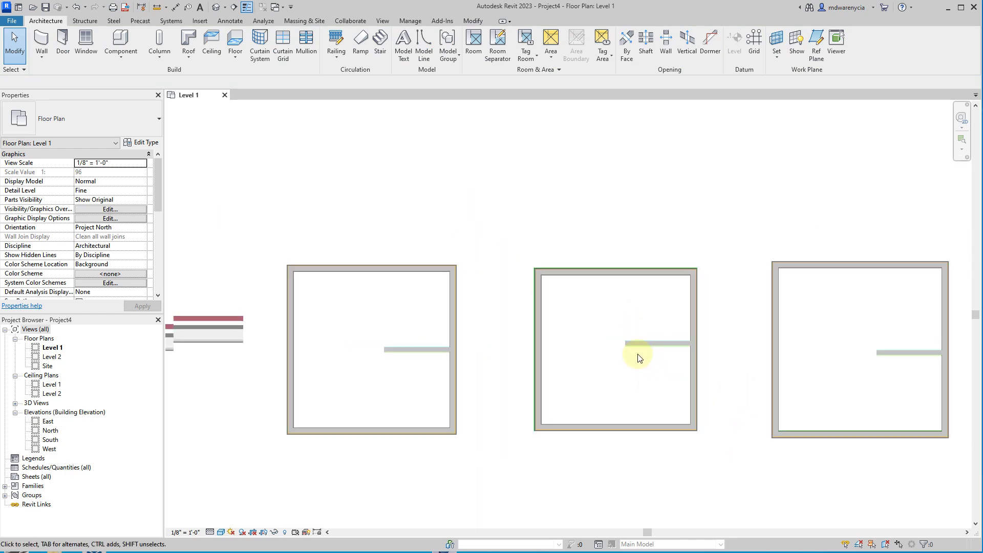
Check the location lines of the interior walls in the second and first squares.
{"action": "scroll", "coordinate": [474, 384], "scroll_direction": "up", "scroll_amount": 2}
{"action": "scroll", "coordinate": [548, 399], "scroll_direction": "down", "scroll_amount": 4}
{"action": "scroll", "coordinate": [487, 388], "scroll_direction": "up", "scroll_amount": 3}
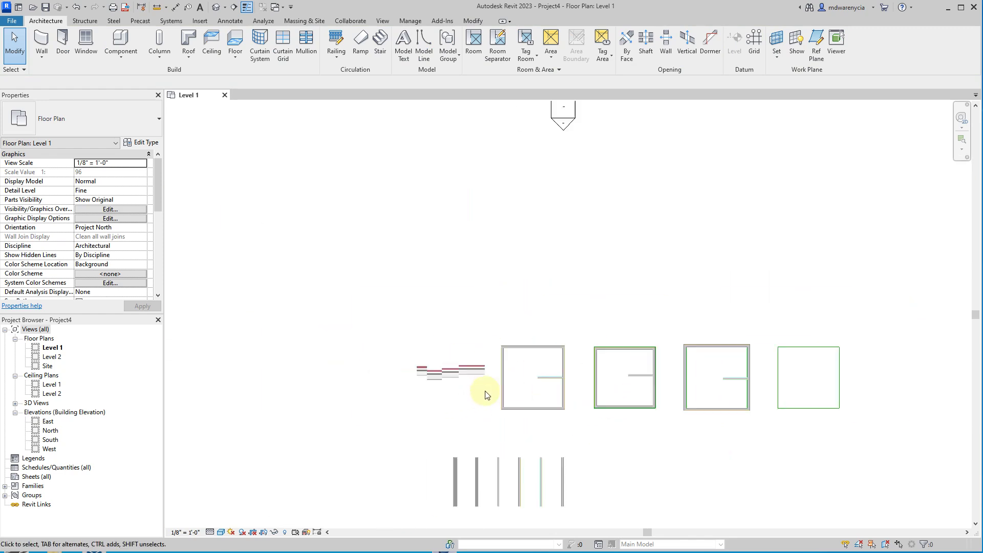
{"action": "scroll", "coordinate": [635, 395], "scroll_direction": "up", "scroll_amount": 3}
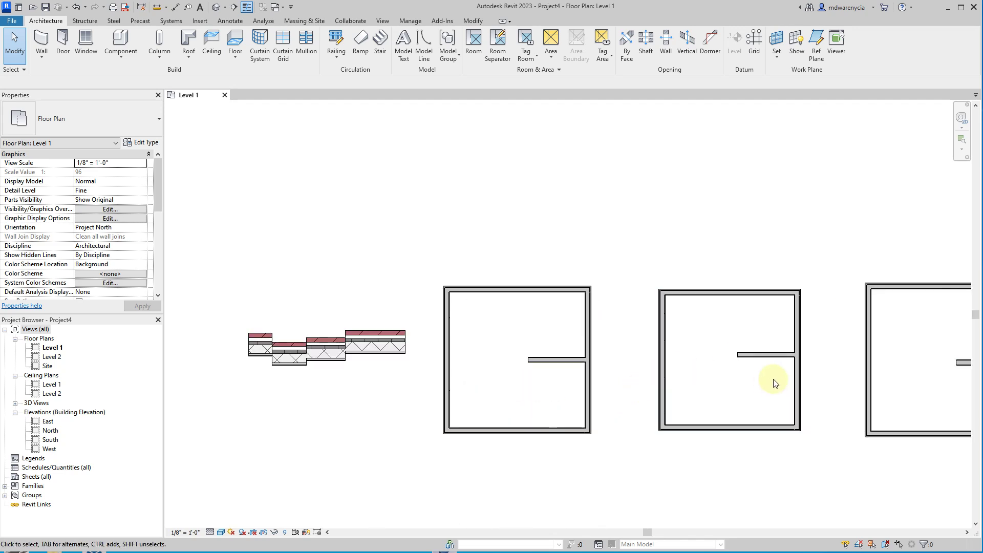
{"action": "left_click", "coordinate": [770, 357]}
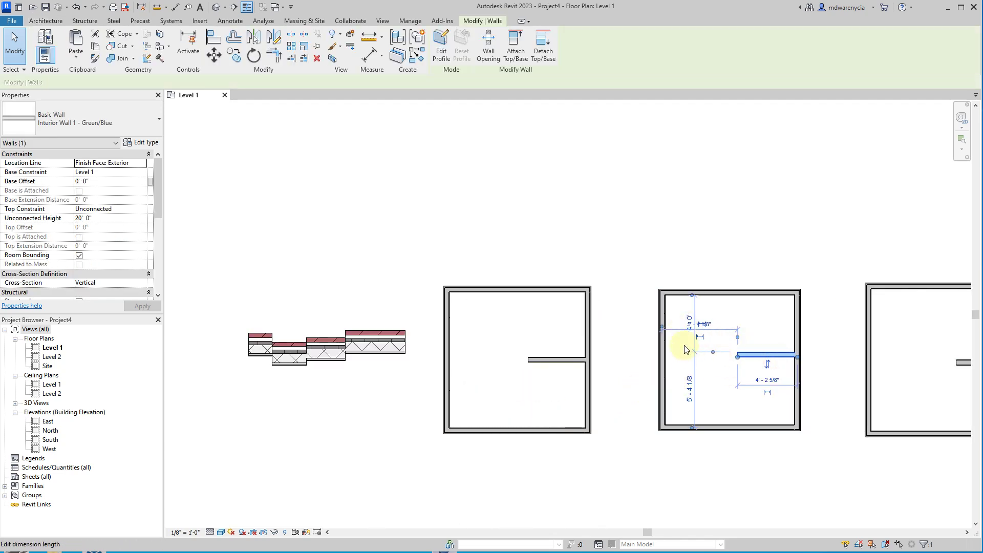
{"action": "left_click", "coordinate": [563, 360]}
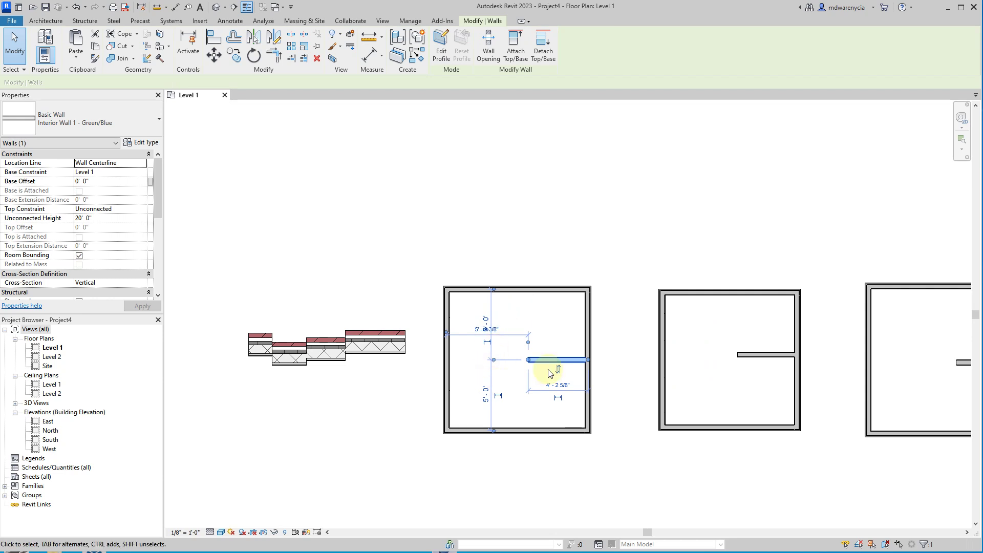
{"action": "left_click", "coordinate": [688, 382]}
{"action": "scroll", "coordinate": [373, 384], "scroll_direction": "down", "scroll_amount": 5}
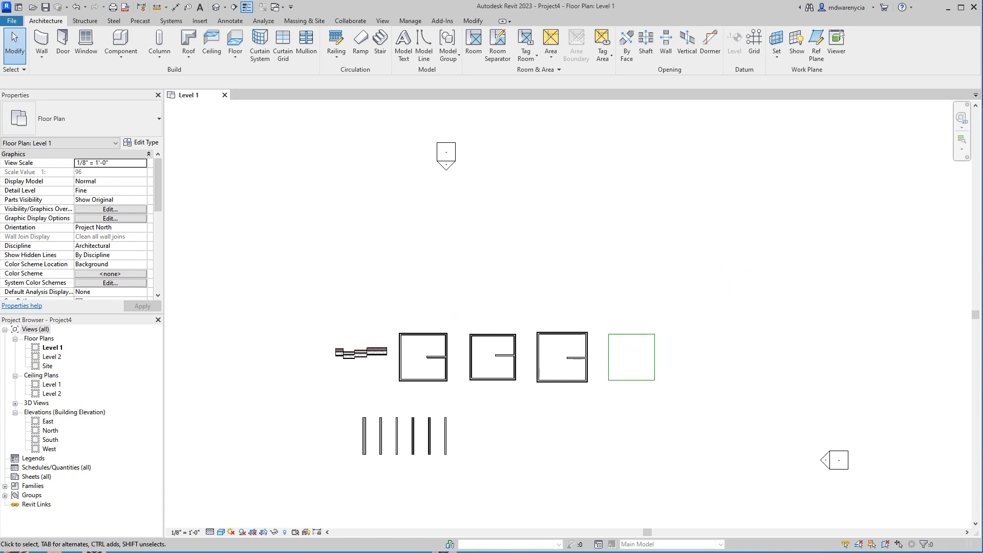
Set Wrapping at Ends to Exterior in the Interior Wall 1 - Green/Blue type of the first square's interior wall.
{"action": "scroll", "coordinate": [404, 322], "scroll_direction": "up", "scroll_amount": 4}
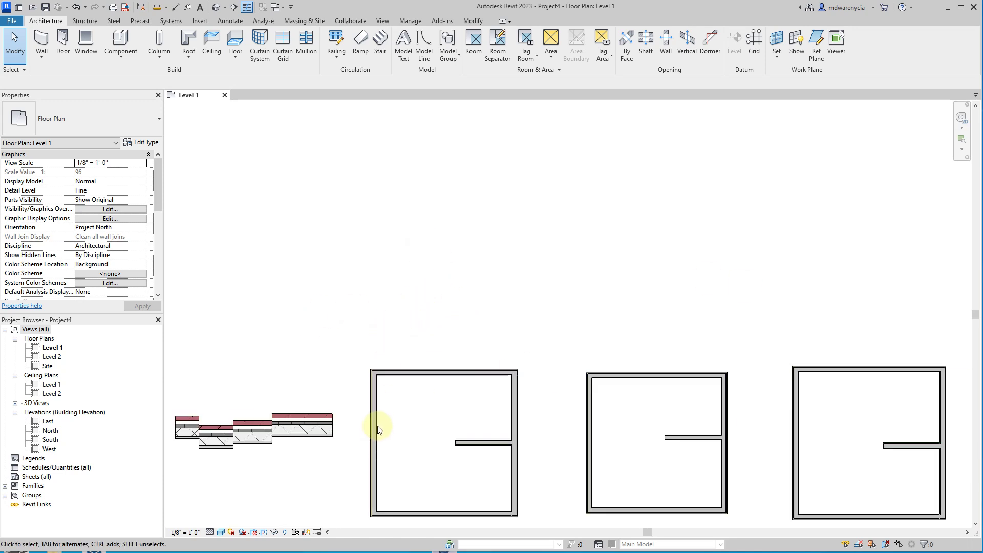
{"action": "scroll", "coordinate": [334, 328], "scroll_direction": "up", "scroll_amount": 8}
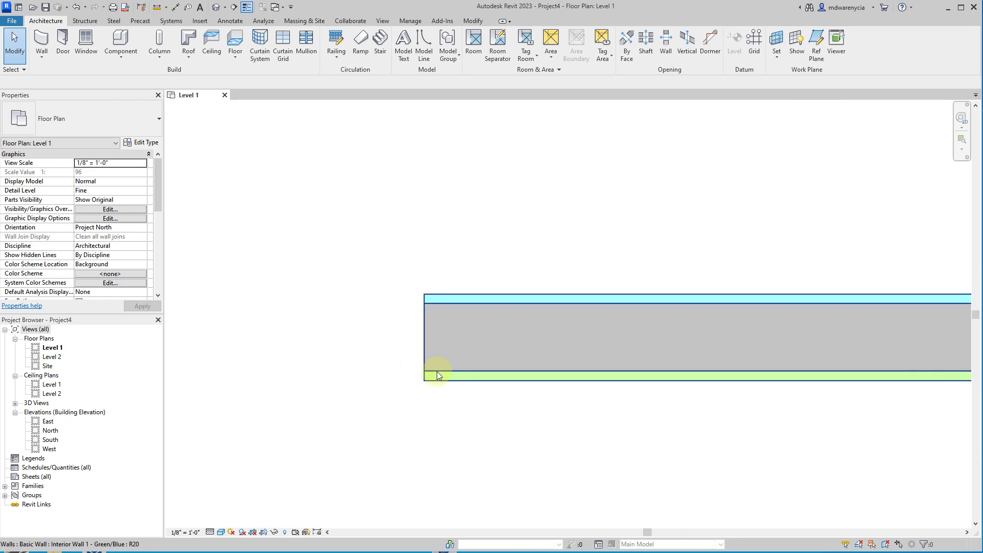
{"action": "left_click", "coordinate": [482, 377]}
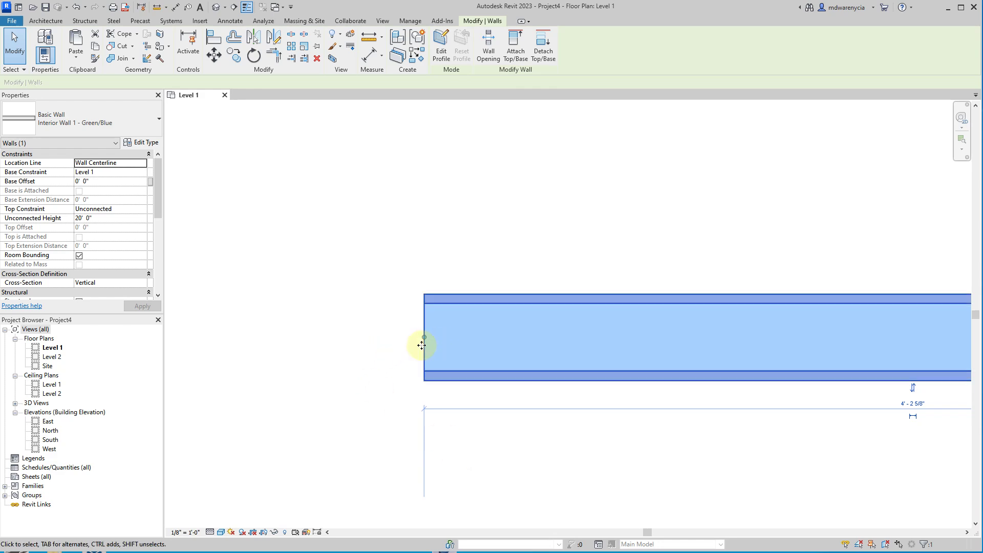
{"action": "left_click", "coordinate": [146, 143]}
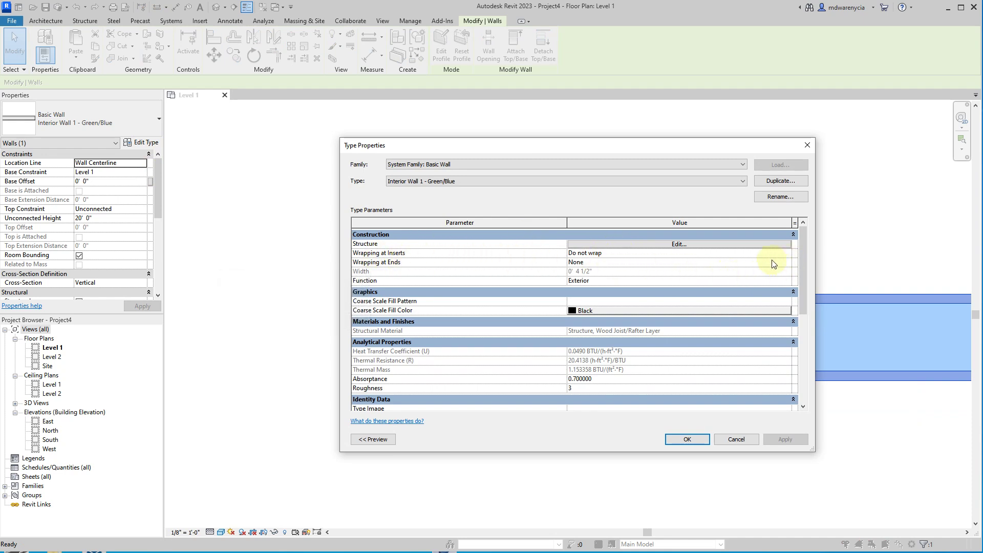
{"action": "left_click", "coordinate": [786, 263]}
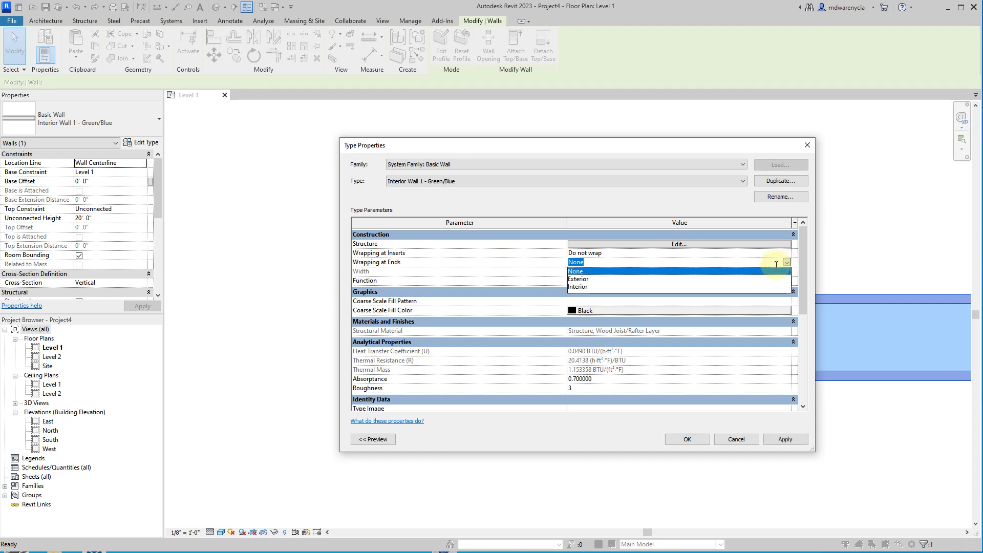
{"action": "left_click", "coordinate": [737, 280]}
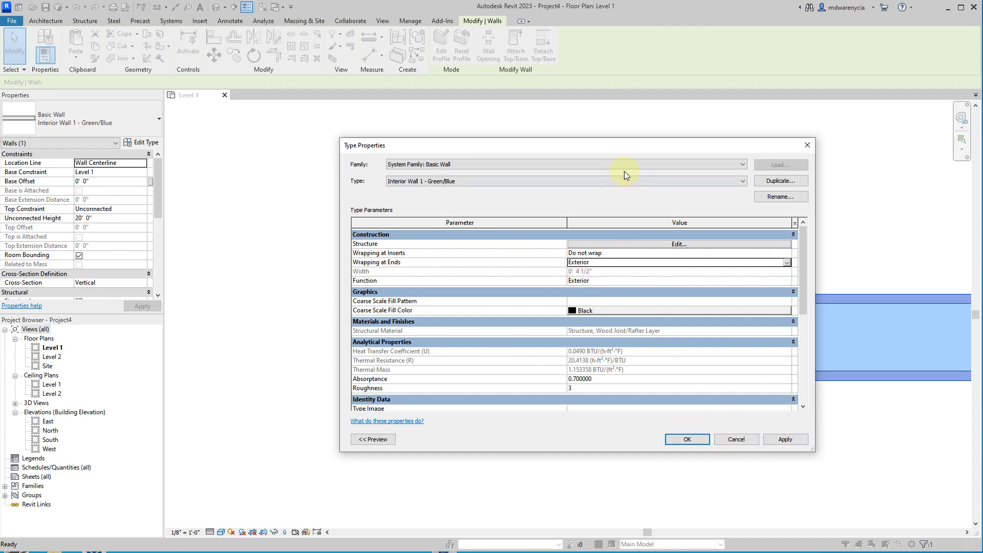
{"action": "left_click_drag", "start_coordinate": [572, 143], "coordinate": [754, 117]}
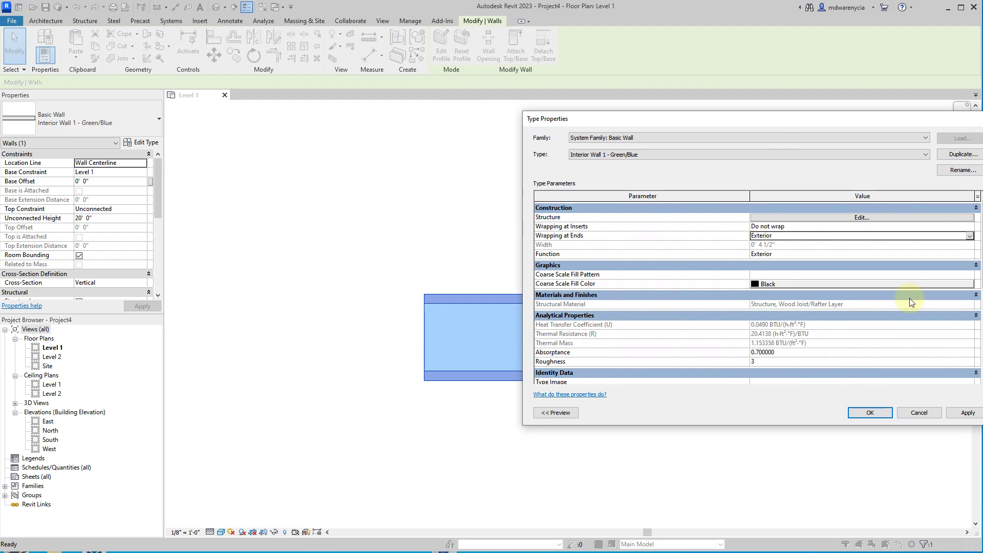
{"action": "left_click", "coordinate": [964, 411]}
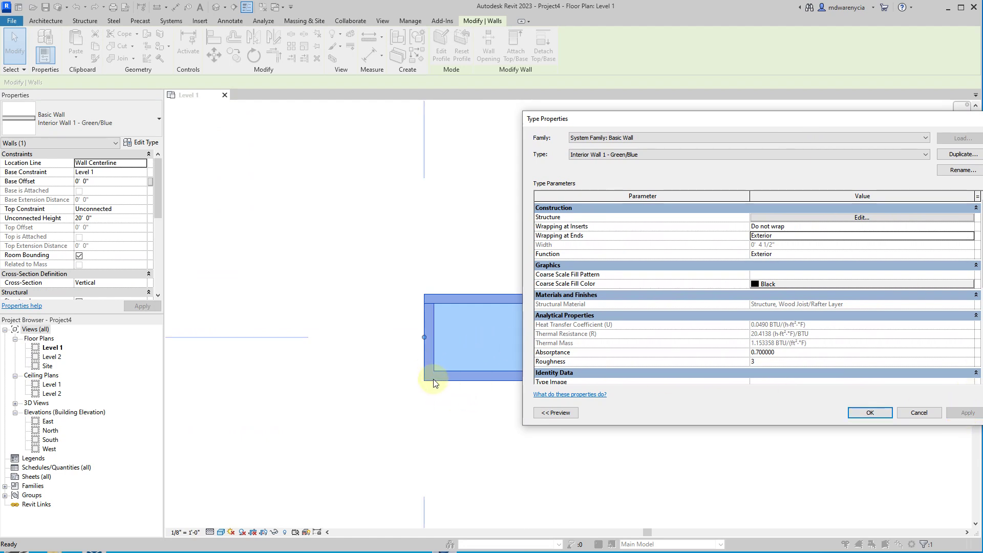
{"action": "left_click", "coordinate": [870, 412]}
{"action": "left_click", "coordinate": [417, 405]}
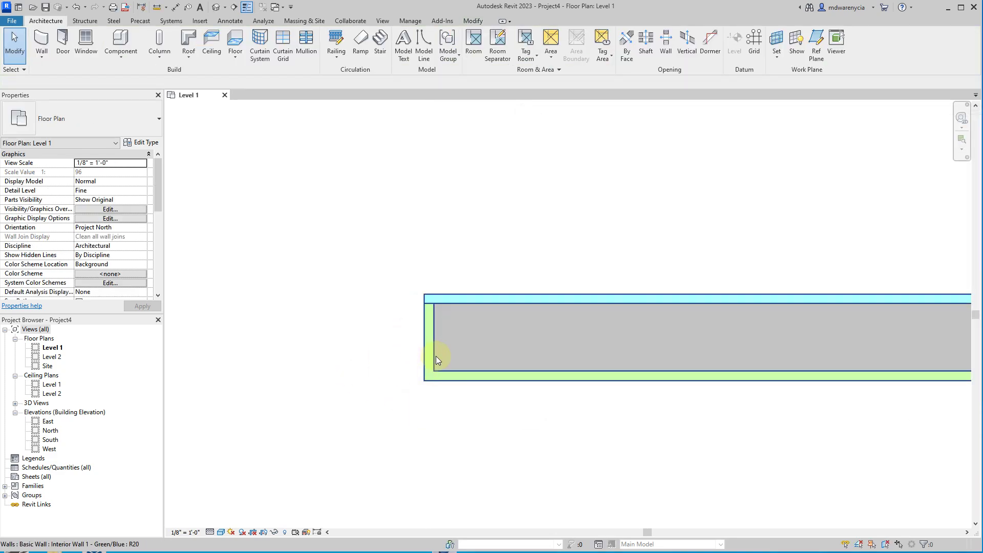
Examine the first square's interior wall at its free end and junction, and review its type's layer assembly.
{"action": "scroll", "coordinate": [439, 333], "scroll_direction": "down", "scroll_amount": 2}
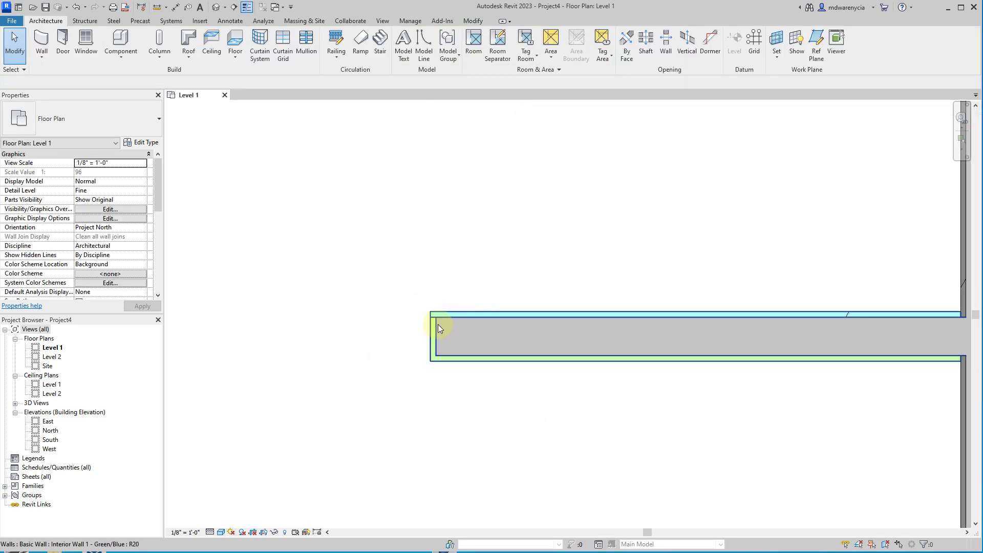
{"action": "scroll", "coordinate": [444, 333], "scroll_direction": "up", "scroll_amount": 2}
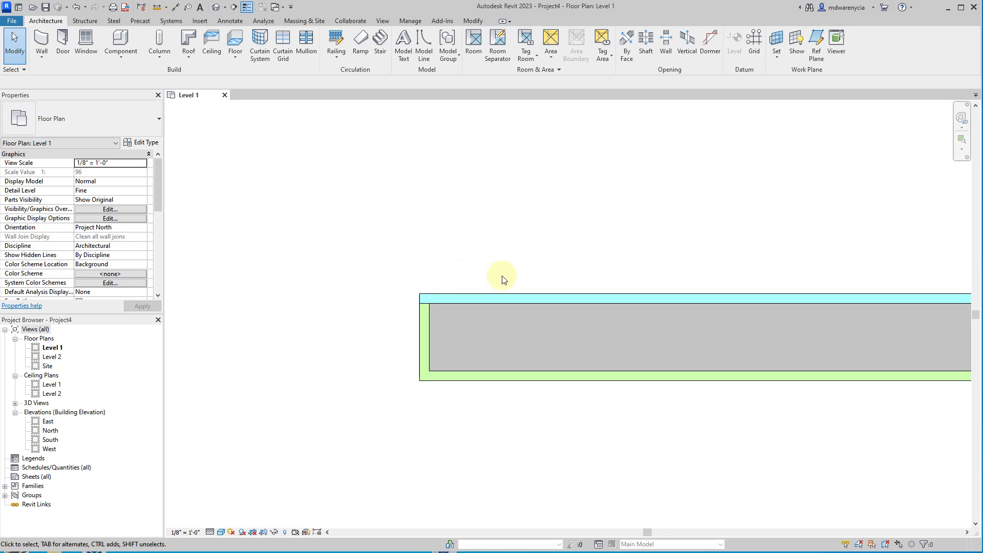
{"action": "scroll", "coordinate": [465, 278], "scroll_direction": "down", "scroll_amount": 4}
{"action": "scroll", "coordinate": [754, 302], "scroll_direction": "up", "scroll_amount": 4}
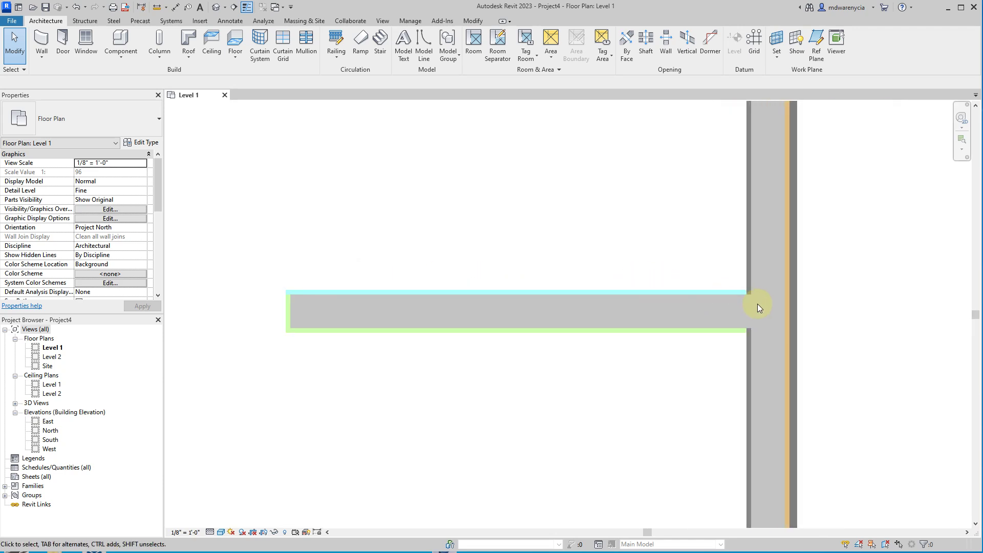
{"action": "left_click", "coordinate": [642, 311]}
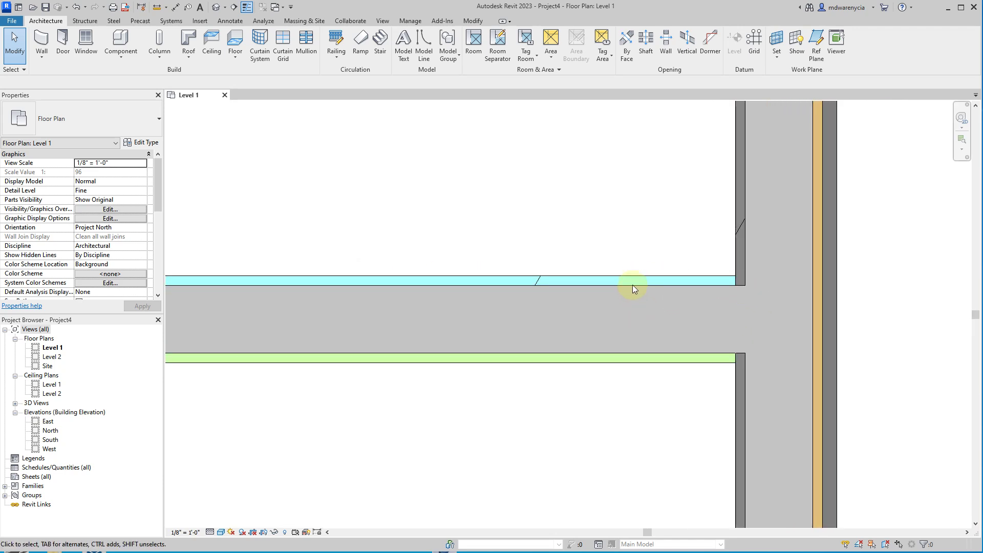
{"action": "left_click", "coordinate": [633, 291]}
{"action": "left_click", "coordinate": [141, 142]}
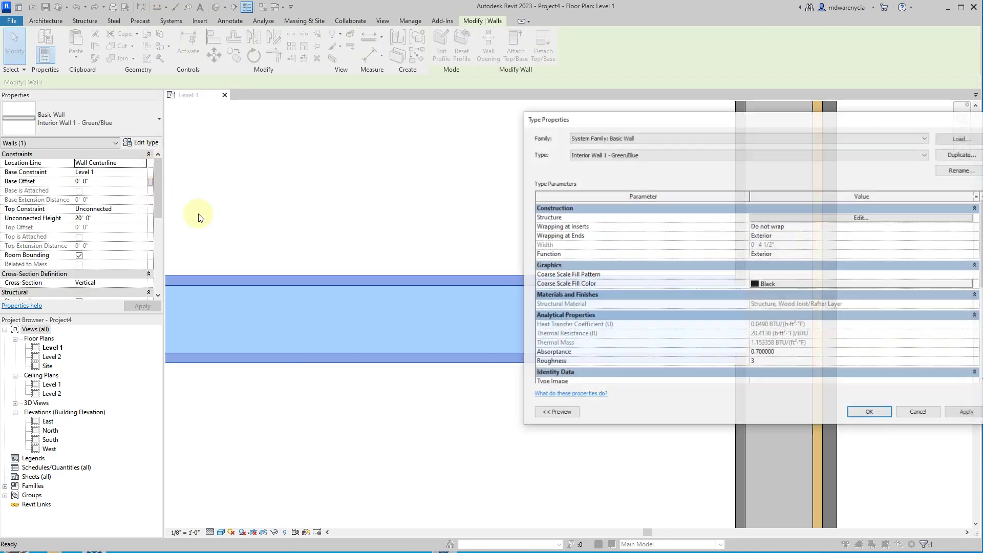
{"action": "left_click", "coordinate": [841, 219]}
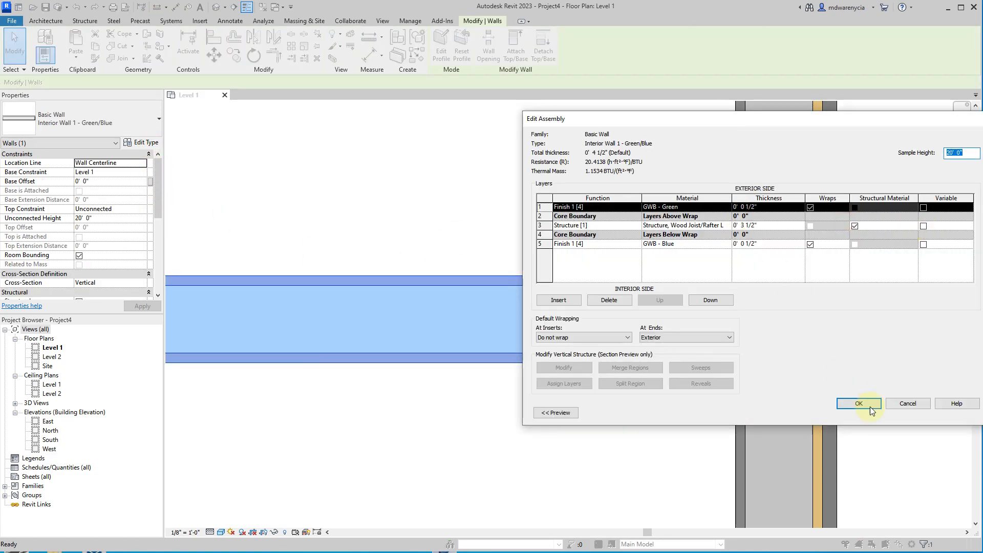
{"action": "left_click", "coordinate": [905, 402]}
Set Wrapping at Inserts to Both for the Interior Wall 1 - Green/Blue type.
{"action": "left_click", "coordinate": [967, 231]}
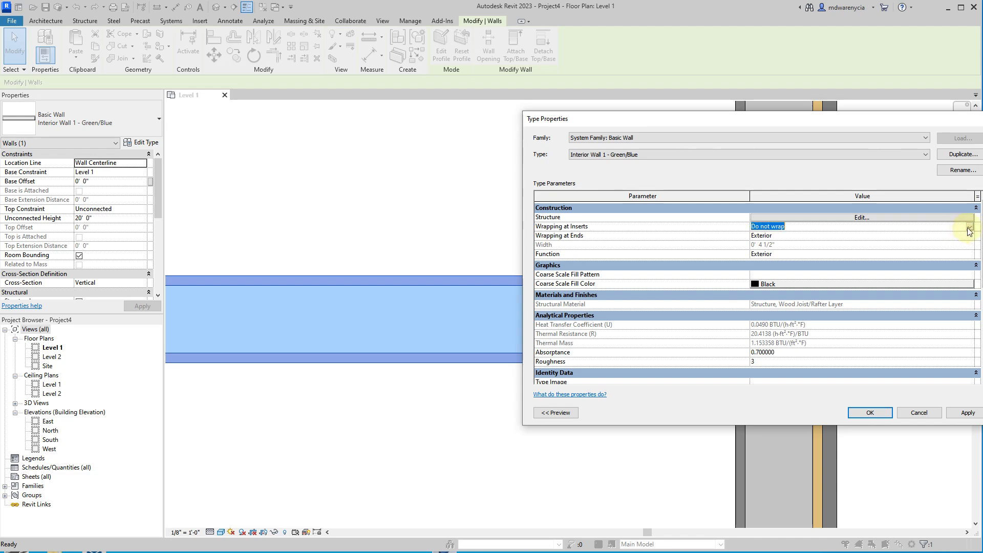
{"action": "left_click", "coordinate": [968, 227]}
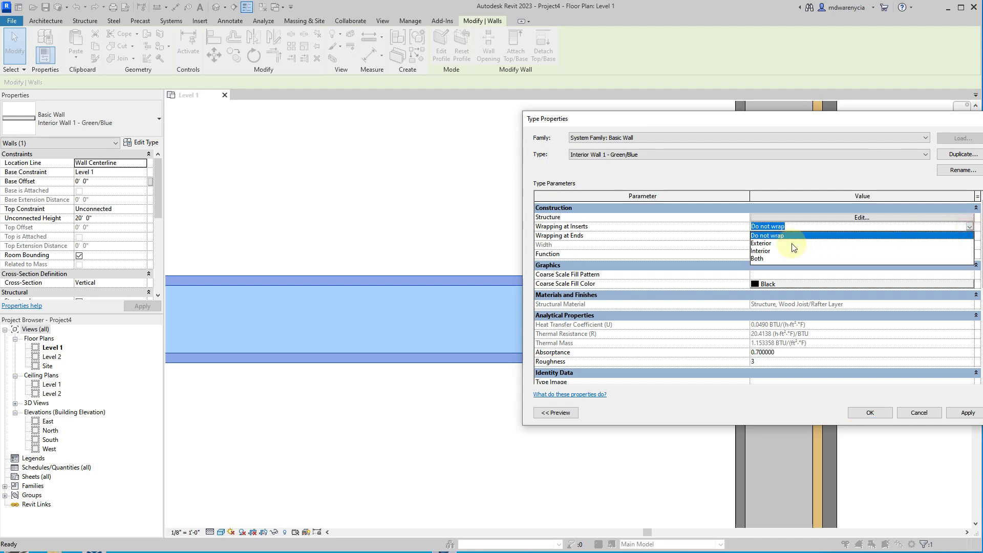
{"action": "left_click", "coordinate": [760, 258]}
{"action": "left_click", "coordinate": [868, 413]}
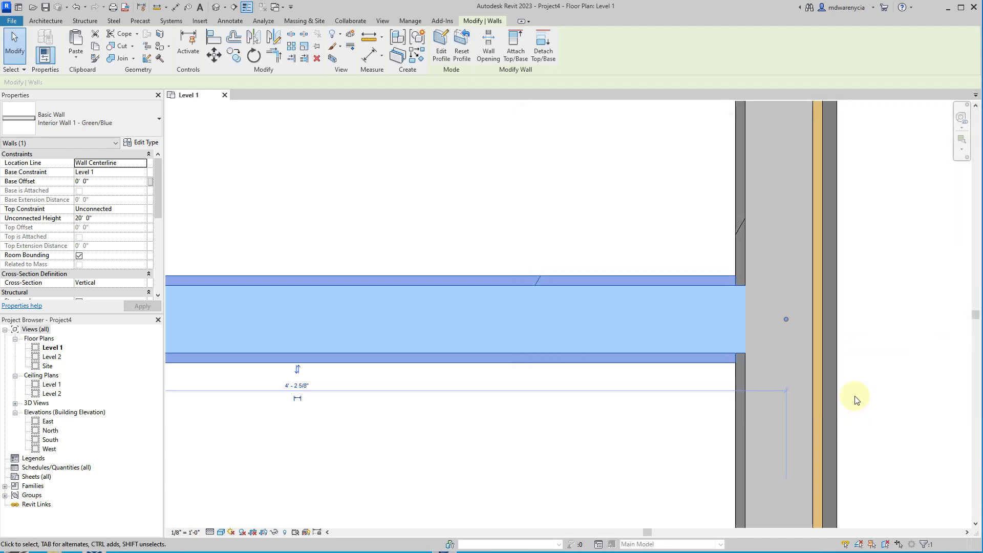
{"action": "left_click", "coordinate": [575, 243]}
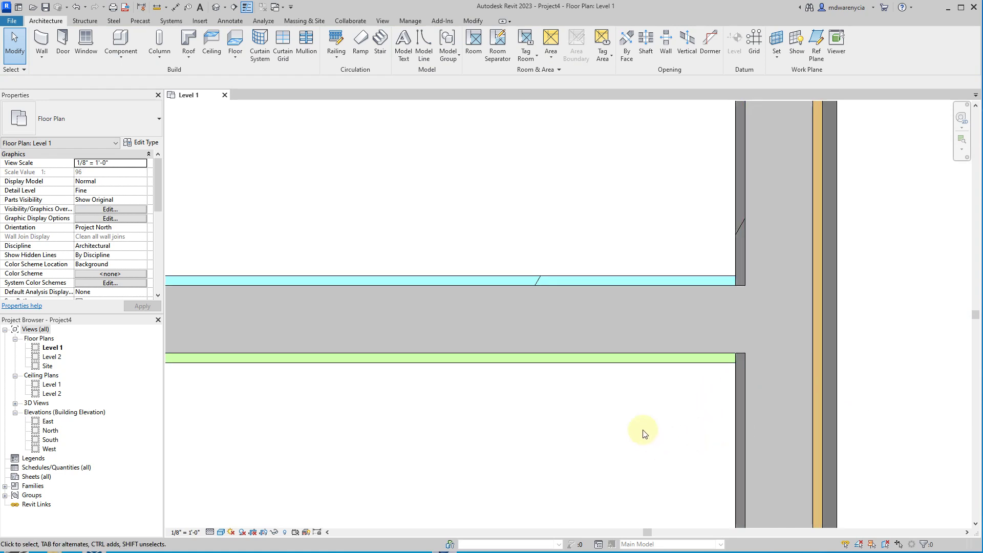
Set Wrapping at Inserts to Exterior in the Exterior - Brick on CMU type, using the sample wall nearest the first square.
{"action": "scroll", "coordinate": [631, 421], "scroll_direction": "down", "scroll_amount": 5}
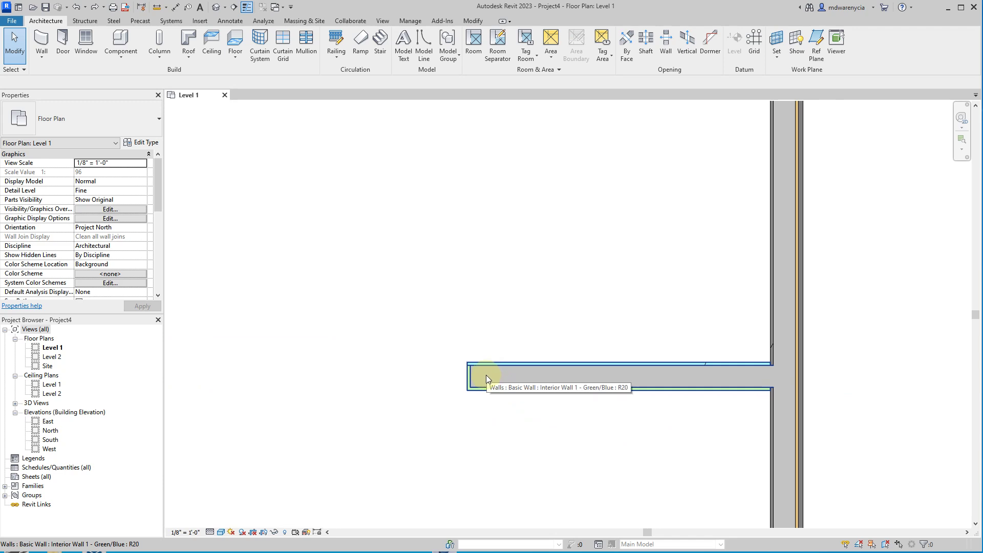
{"action": "middle_click_drag", "start_coordinate": [246, 347], "coordinate": [729, 337]}
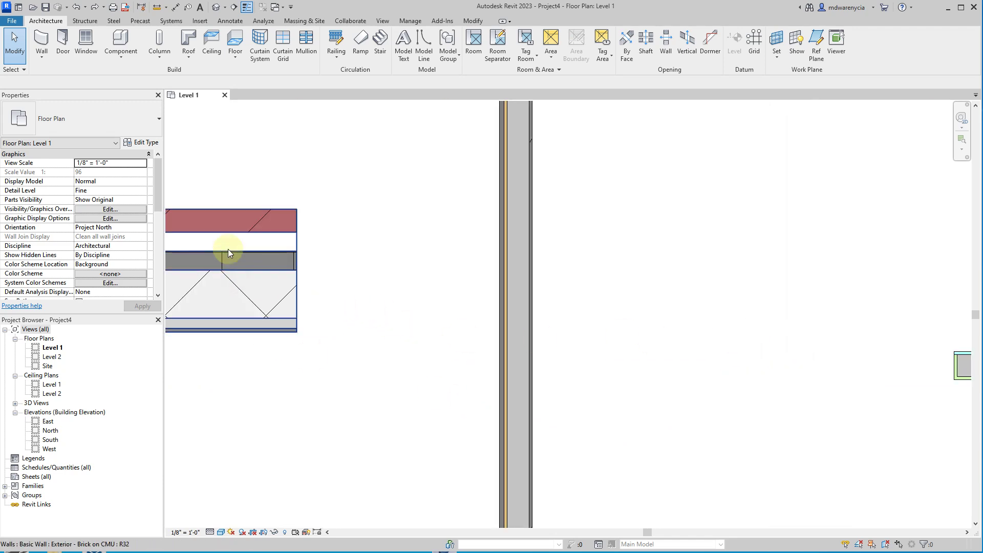
{"action": "middle_click_drag", "start_coordinate": [328, 389], "coordinate": [460, 403]}
{"action": "left_click", "coordinate": [309, 278]}
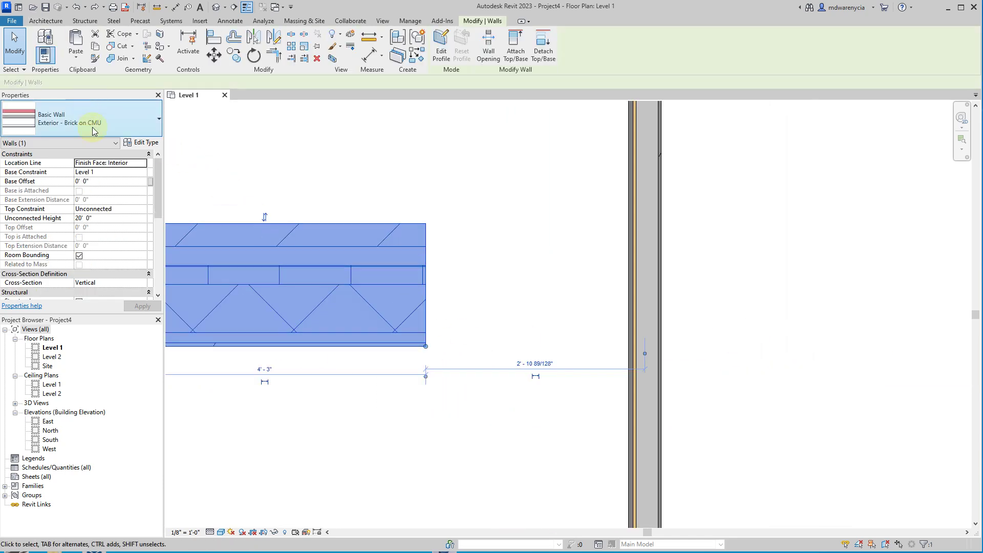
{"action": "middle_click_drag", "start_coordinate": [535, 270], "coordinate": [758, 287]}
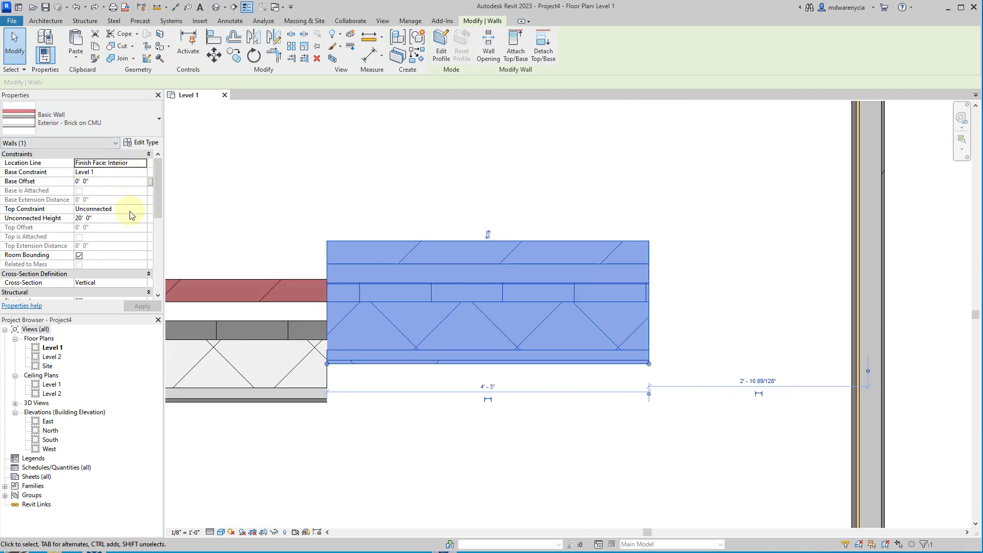
{"action": "scroll", "coordinate": [128, 215], "scroll_direction": "down", "scroll_amount": 3}
{"action": "scroll", "coordinate": [128, 215], "scroll_direction": "up", "scroll_amount": 3}
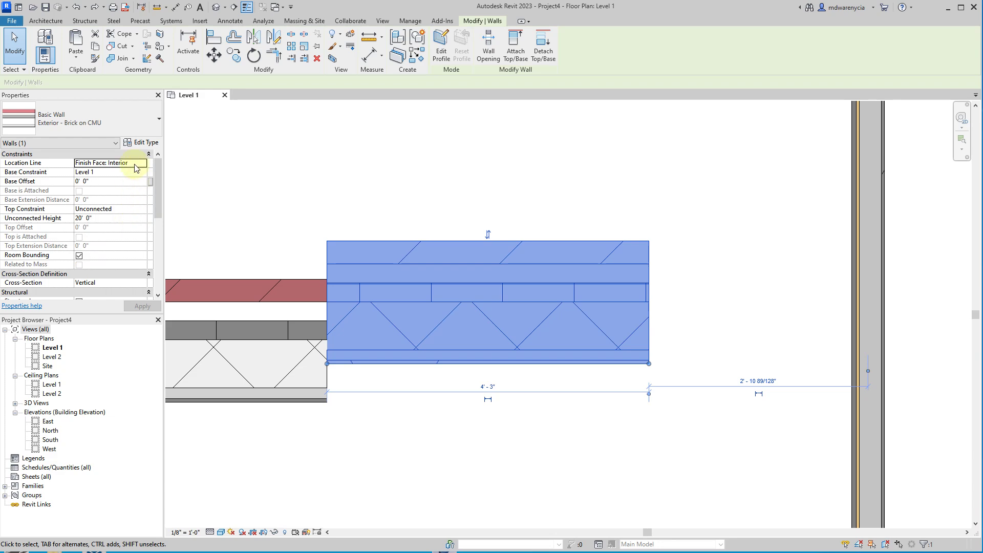
{"action": "left_click", "coordinate": [142, 144]}
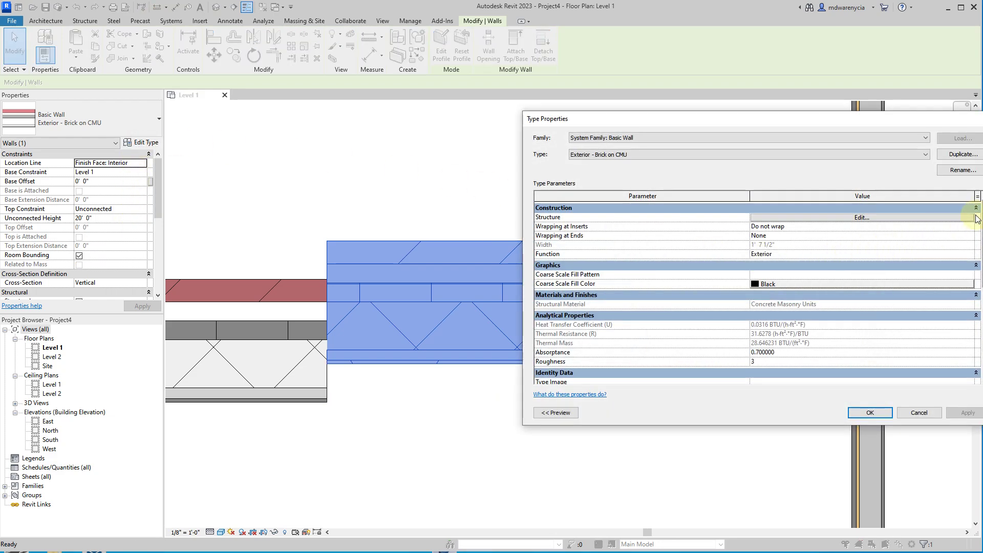
{"action": "left_click", "coordinate": [969, 226]}
{"action": "left_click", "coordinate": [760, 261]}
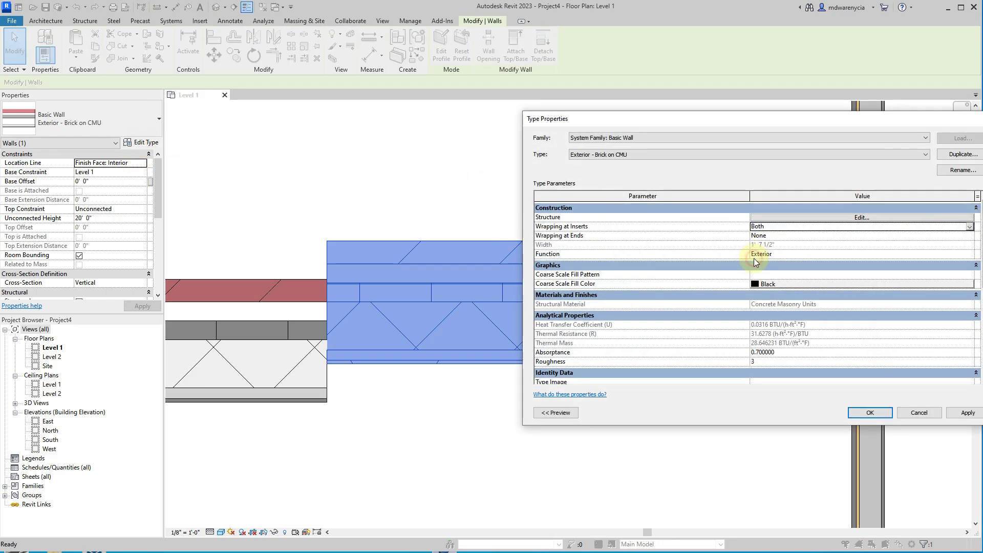
{"action": "left_click", "coordinate": [969, 226]}
{"action": "left_click", "coordinate": [782, 245]}
Set Wrapping at Ends to Interior for the Exterior - Brick on CMU type and inspect the sample wall's end.
{"action": "left_click", "coordinate": [918, 237]}
{"action": "left_click", "coordinate": [968, 235]}
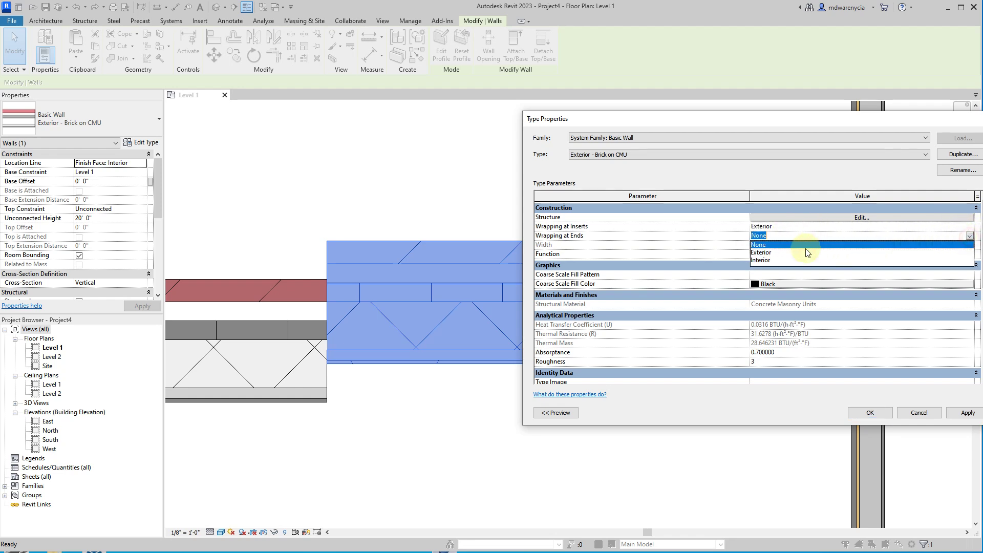
{"action": "left_click", "coordinate": [767, 261]}
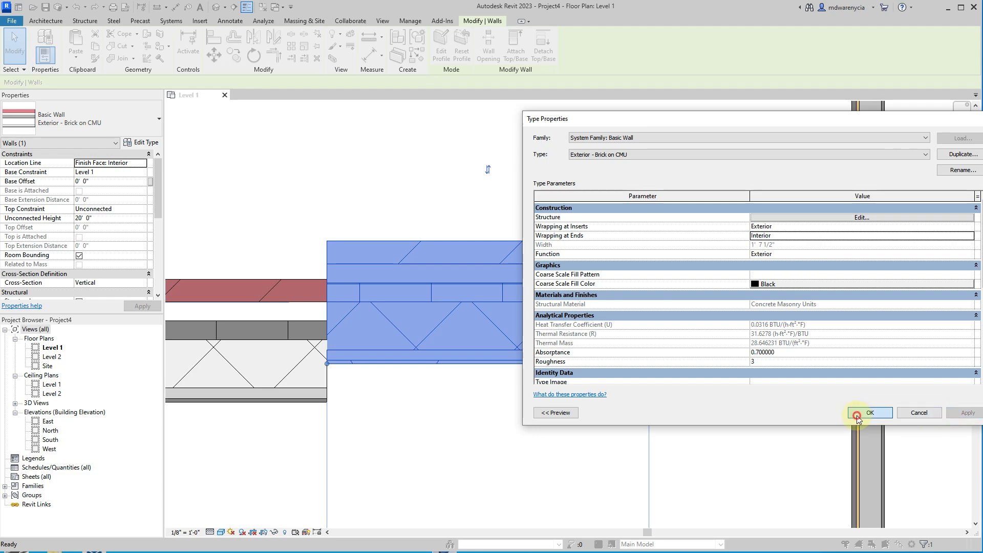
{"action": "left_click", "coordinate": [870, 412]}
{"action": "left_click", "coordinate": [606, 441]}
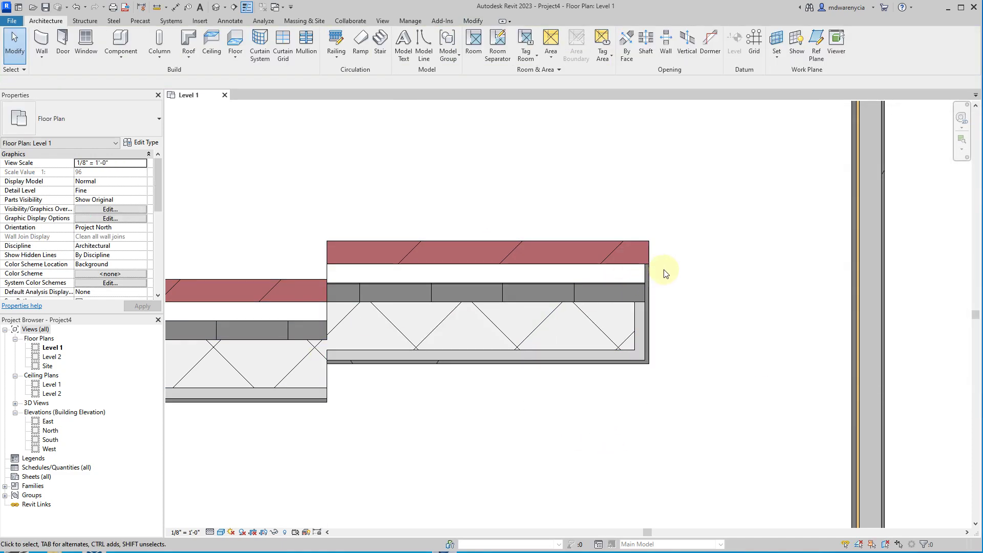
{"action": "scroll", "coordinate": [620, 335], "scroll_direction": "up", "scroll_amount": 2}
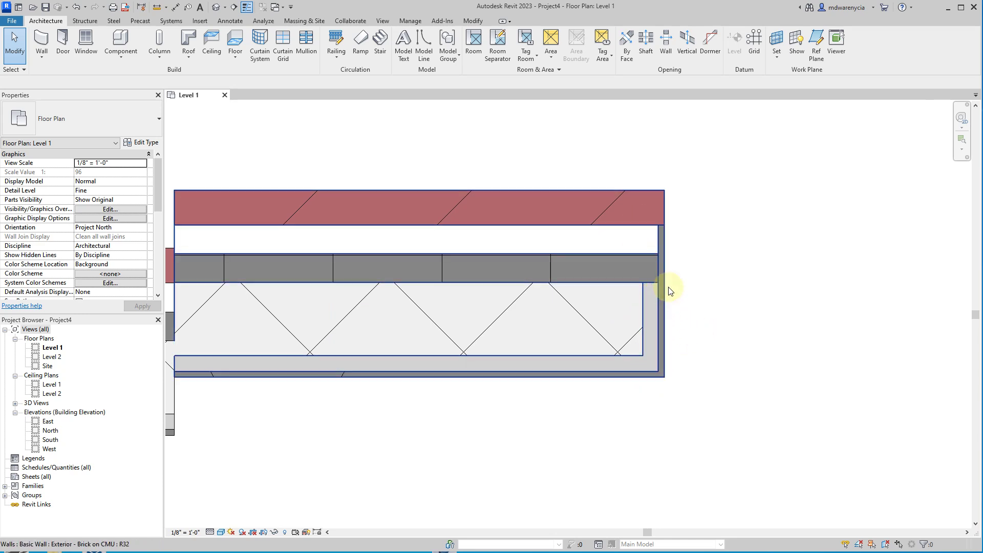
Open the default 3D view and tile it side by side with the Level 1 floor plan.
{"action": "scroll", "coordinate": [650, 317], "scroll_direction": "down", "scroll_amount": 2}
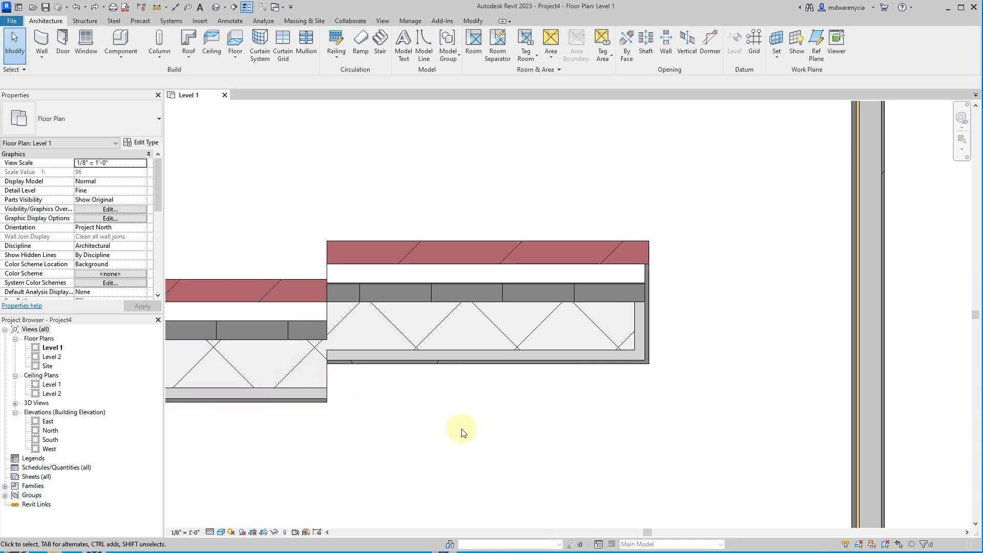
{"action": "scroll", "coordinate": [461, 432], "scroll_direction": "down", "scroll_amount": 2}
{"action": "scroll", "coordinate": [564, 417], "scroll_direction": "up", "scroll_amount": 4}
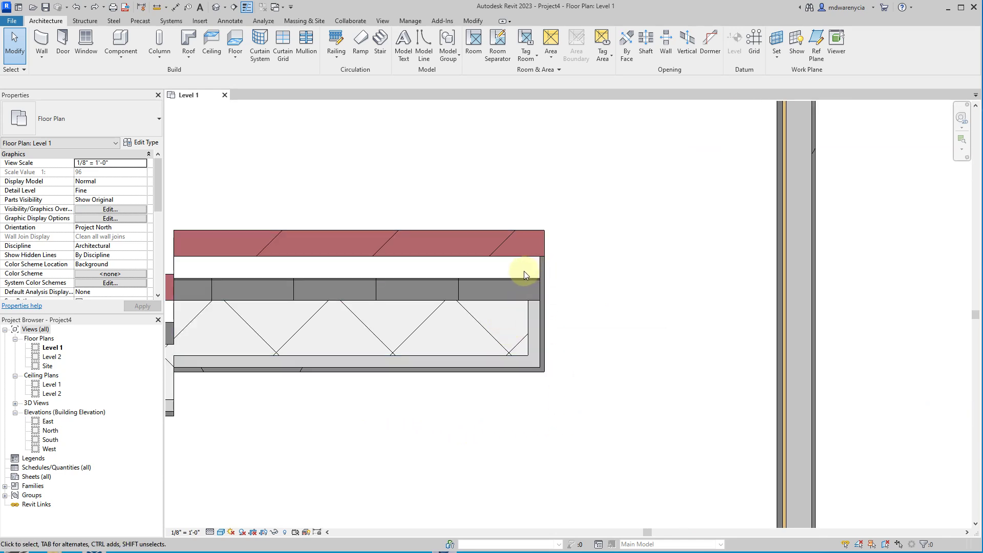
{"action": "scroll", "coordinate": [603, 325], "scroll_direction": "down", "scroll_amount": 5}
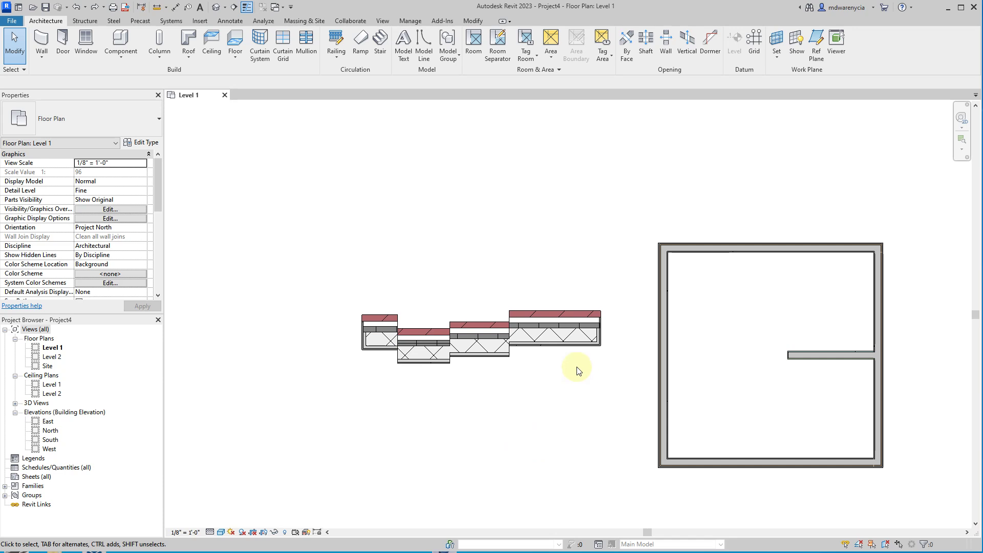
{"action": "scroll", "coordinate": [492, 301], "scroll_direction": "down", "scroll_amount": 4}
{"action": "middle_click_drag", "start_coordinate": [683, 423], "coordinate": [558, 469]}
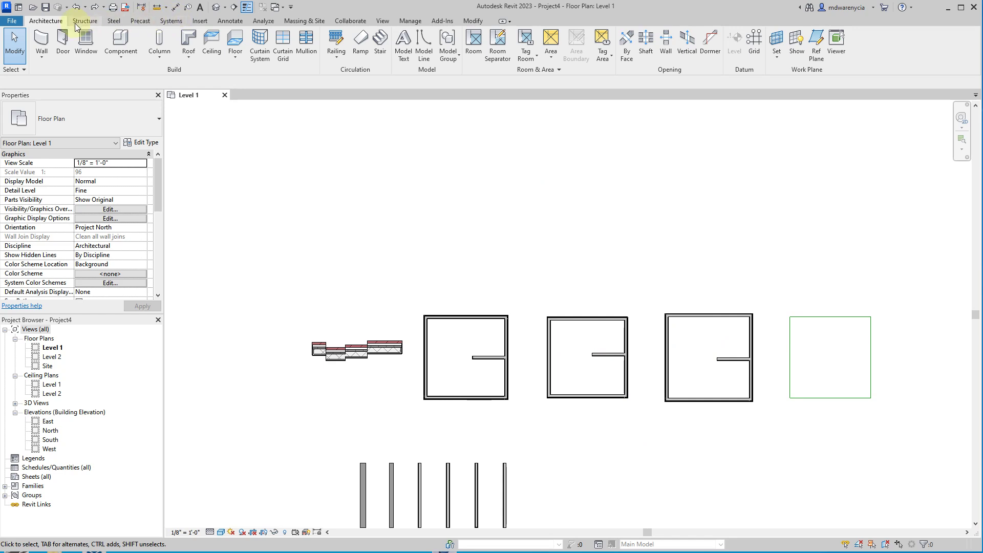
{"action": "left_click", "coordinate": [385, 22]}
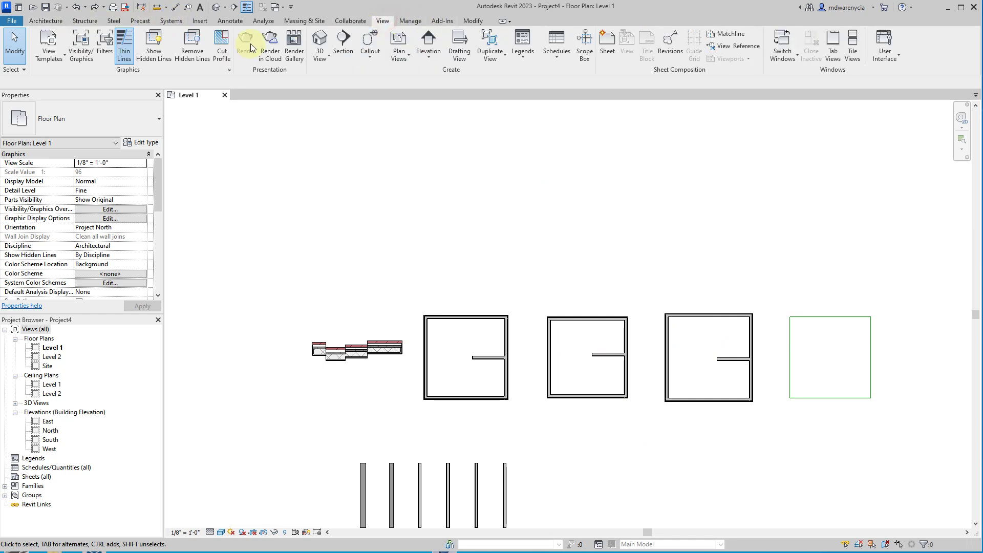
{"action": "left_click", "coordinate": [320, 40]}
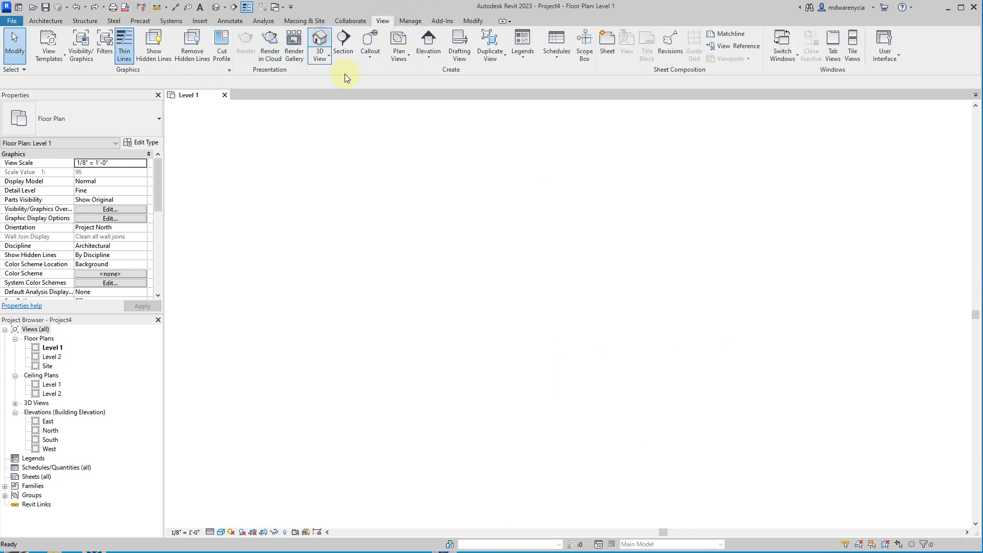
{"action": "left_click", "coordinate": [850, 57]}
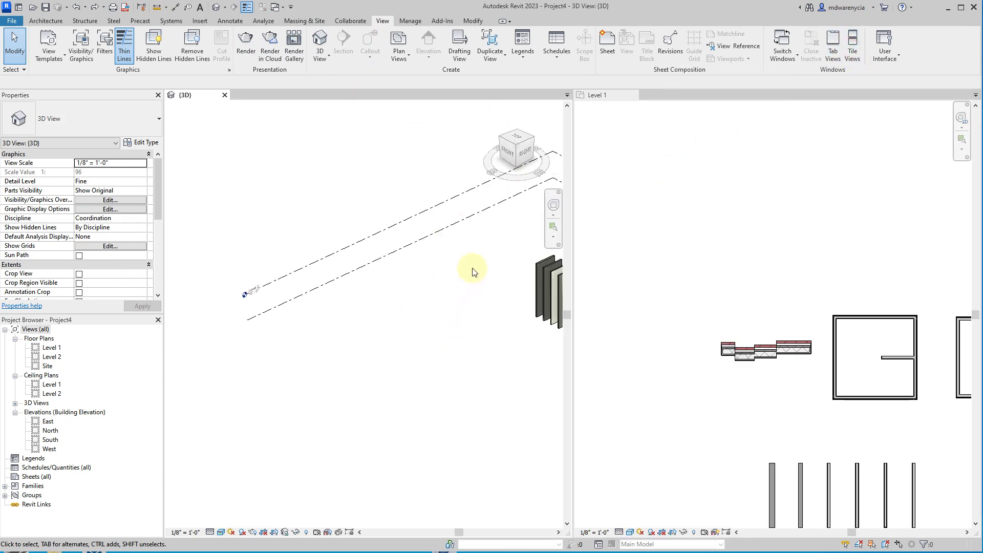
{"action": "mouse_move", "coordinate": [482, 315]}
{"action": "middle_mouse_down"}
{"action": "mouse_move", "coordinate": [326, 311]}
{"action": "mouse_move", "coordinate": [353, 311]}
{"action": "middle_mouse_up"}
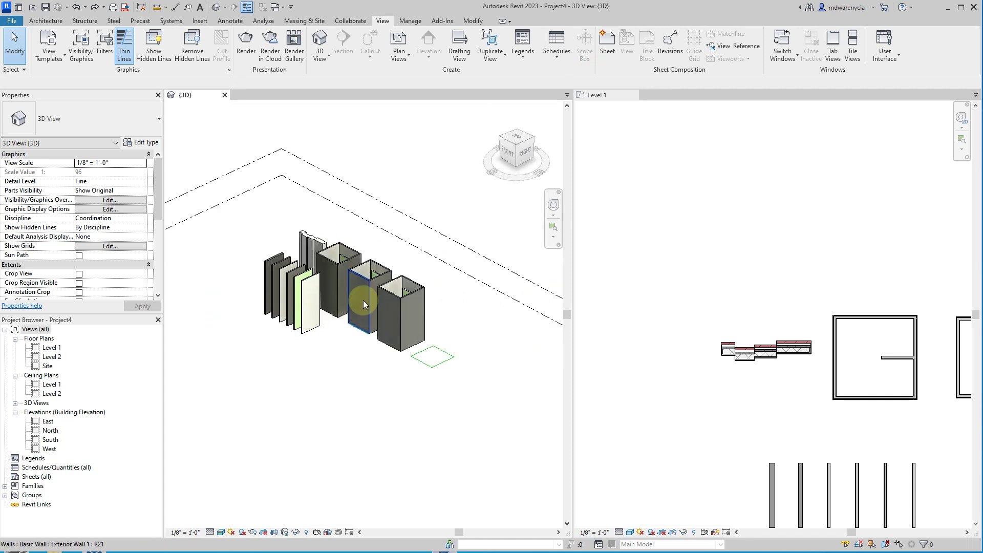
{"action": "scroll", "coordinate": [353, 311], "scroll_direction": "up", "scroll_amount": 3}
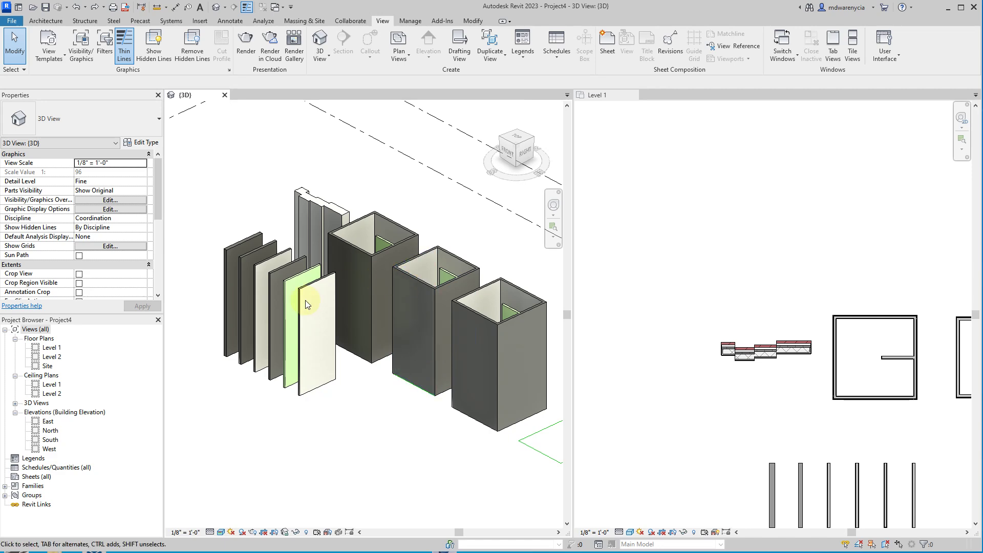
{"action": "left_click", "coordinate": [836, 358]}
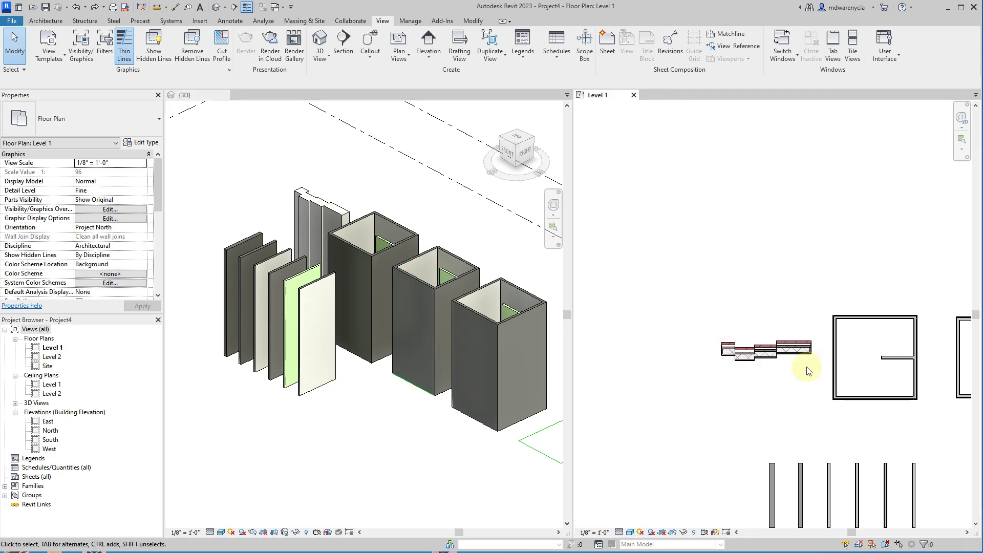
{"action": "double_click", "coordinate": [480, 315]}
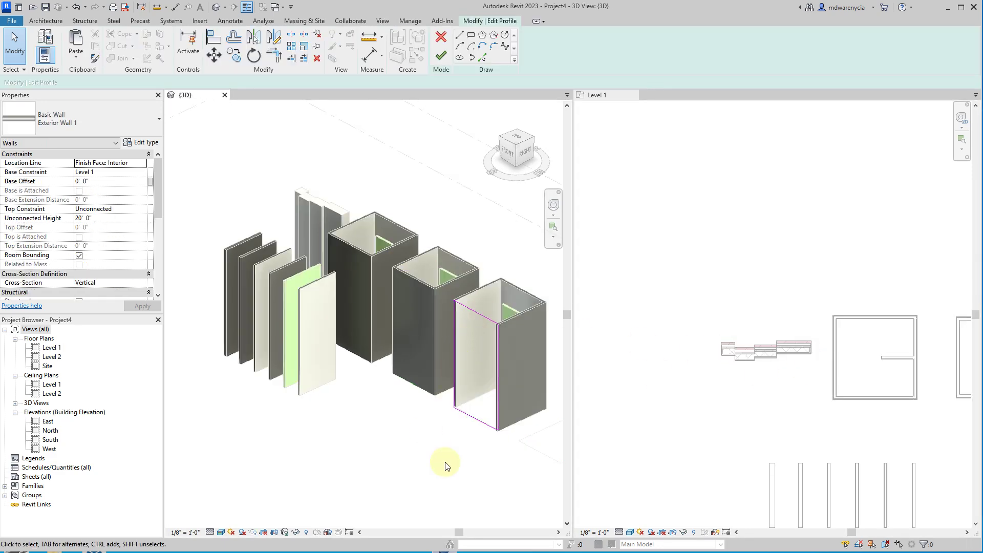
{"action": "left_click", "coordinate": [441, 38]}
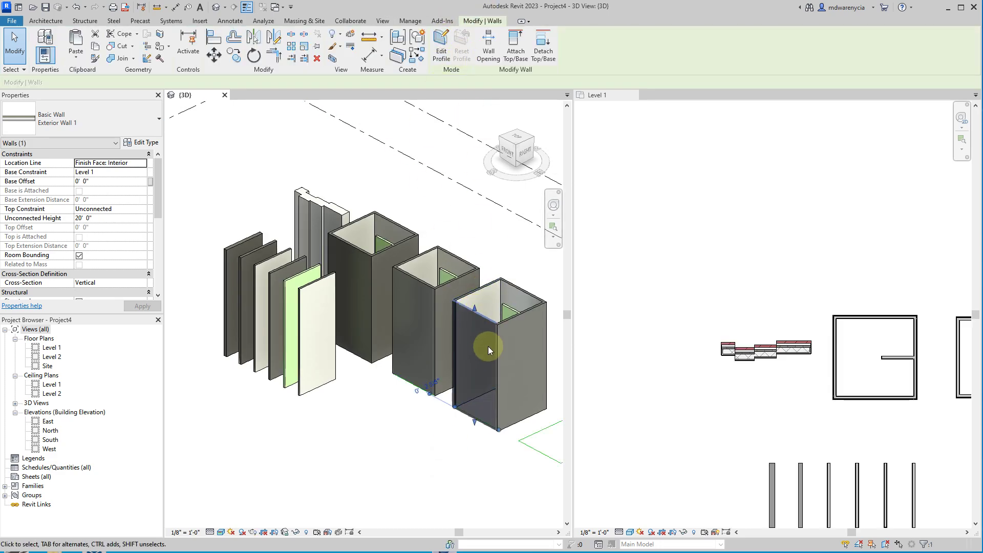
{"action": "double_click", "coordinate": [473, 314]}
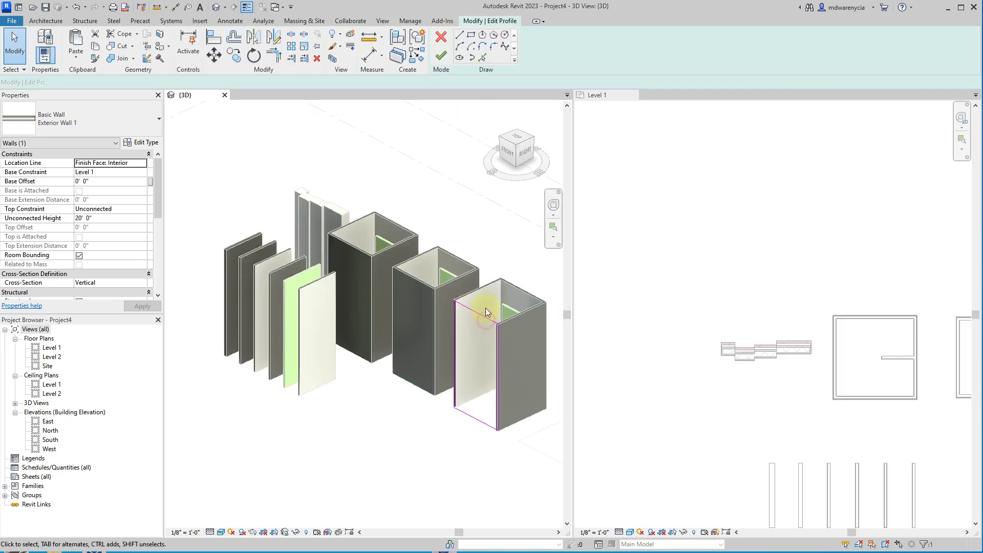
{"action": "left_click", "coordinate": [448, 56]}
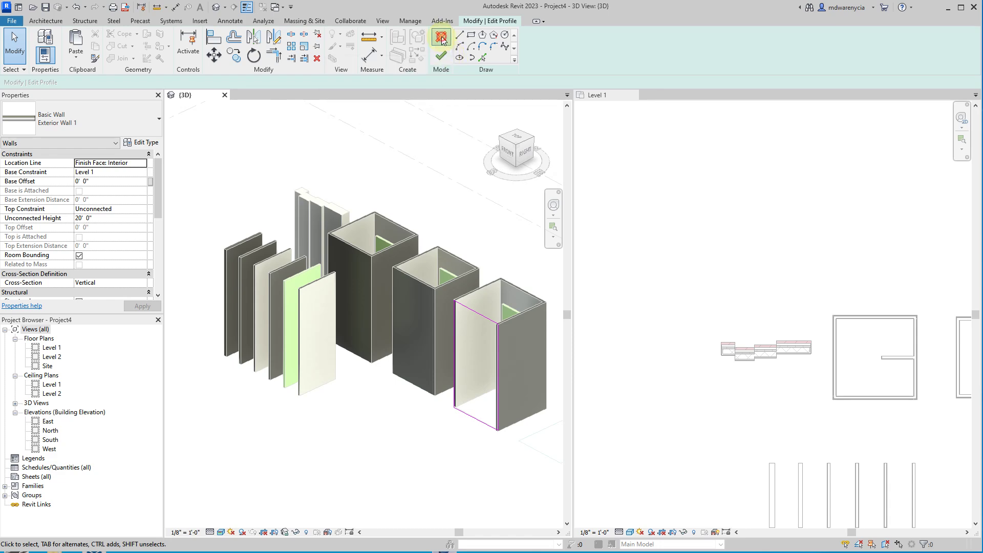
{"action": "left_click", "coordinate": [377, 487]}
Review the layer assembly and type properties of the Exterior Wall 1 front wall on the third square in the 3D view.
{"action": "scroll", "coordinate": [415, 364], "scroll_direction": "up", "scroll_amount": 4}
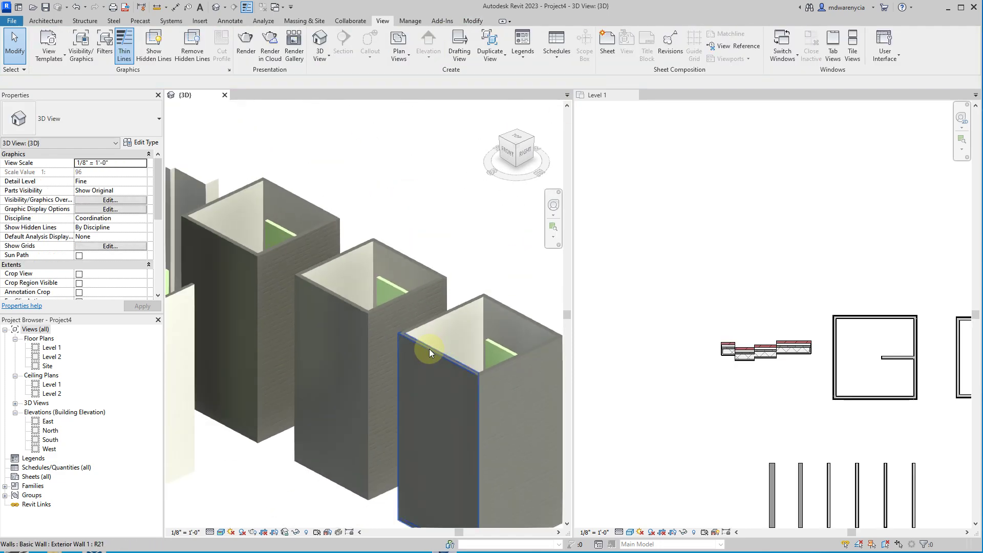
{"action": "middle_click_drag", "start_coordinate": [429, 349], "coordinate": [461, 136], "text": "shift"}
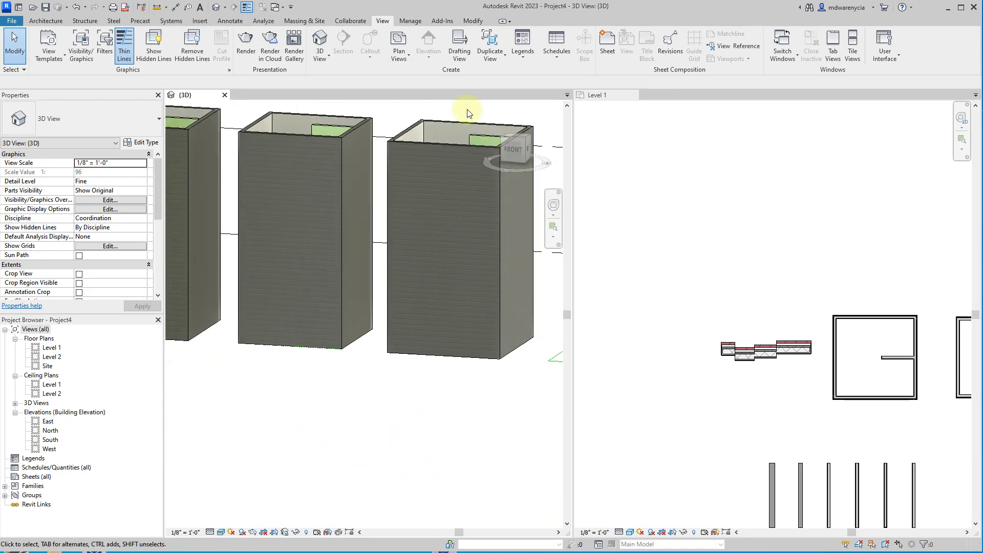
{"action": "left_click", "coordinate": [422, 146]}
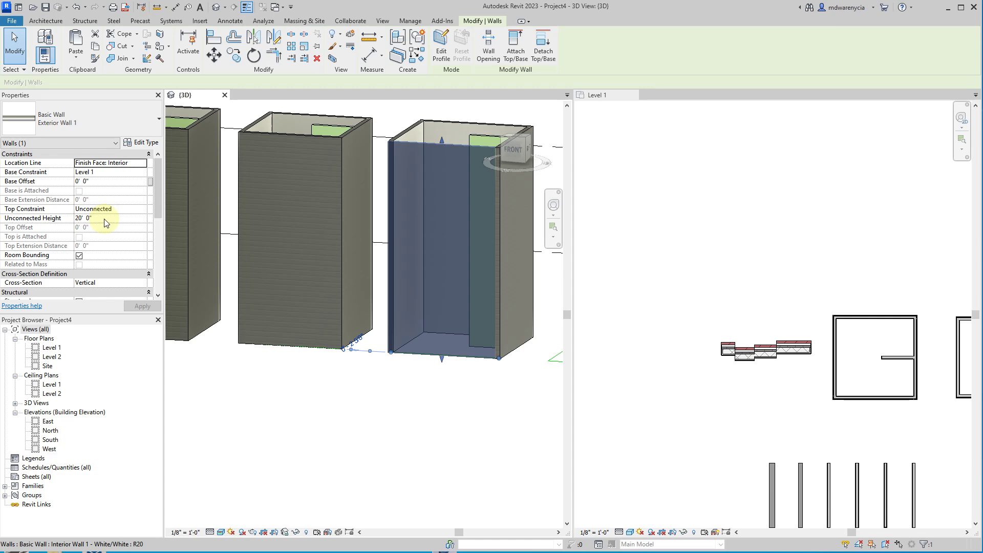
{"action": "left_click", "coordinate": [144, 143]}
{"action": "left_click", "coordinate": [841, 219]}
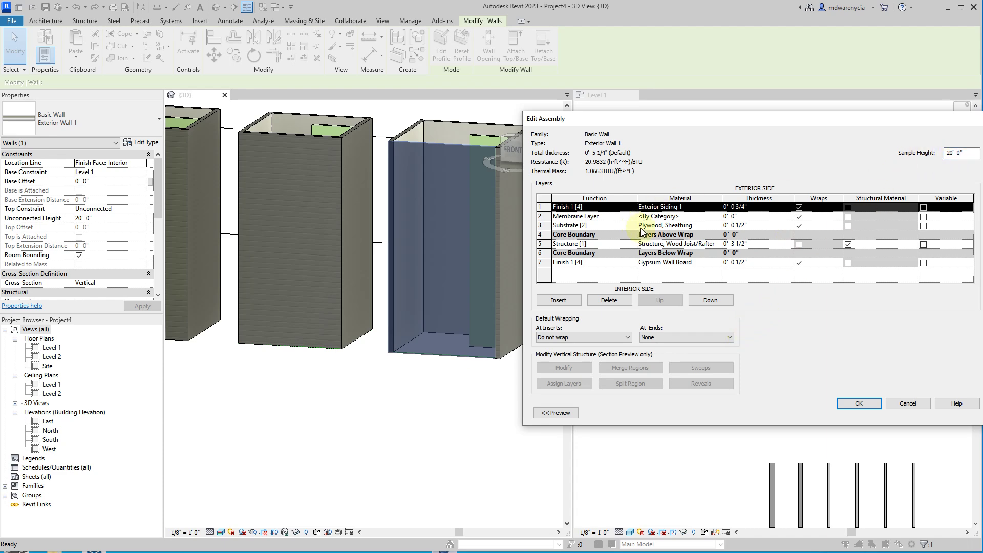
{"action": "key", "text": "Escape"}
{"action": "scroll", "coordinate": [781, 325], "scroll_direction": "down", "scroll_amount": 5}
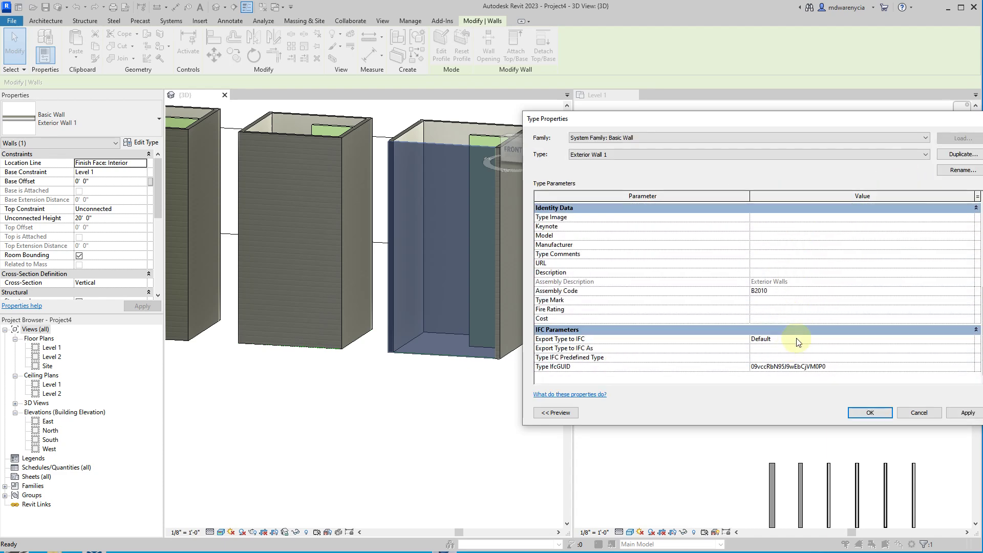
{"action": "scroll", "coordinate": [796, 333], "scroll_direction": "up", "scroll_amount": 5}
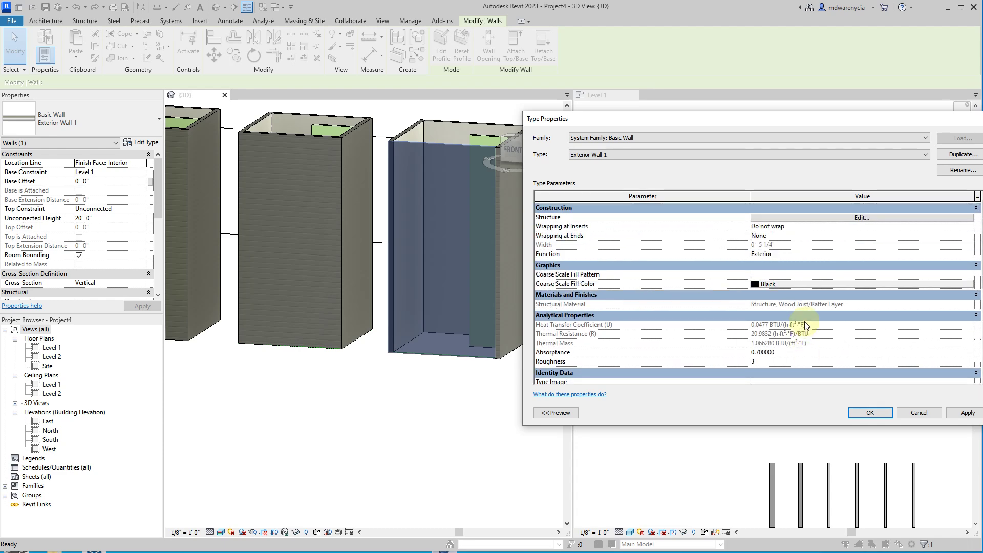
{"action": "key", "text": "Escape"}
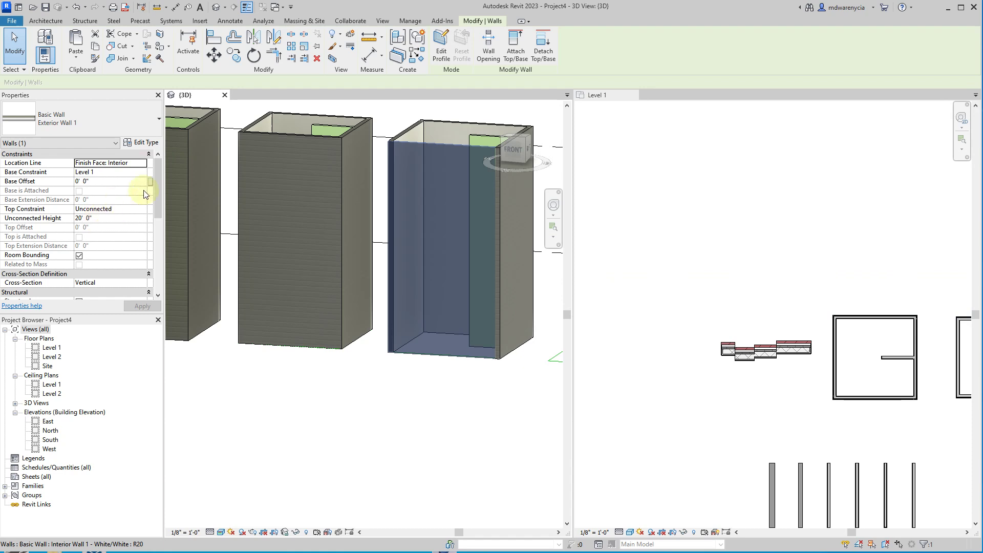
{"action": "left_click", "coordinate": [429, 387]}
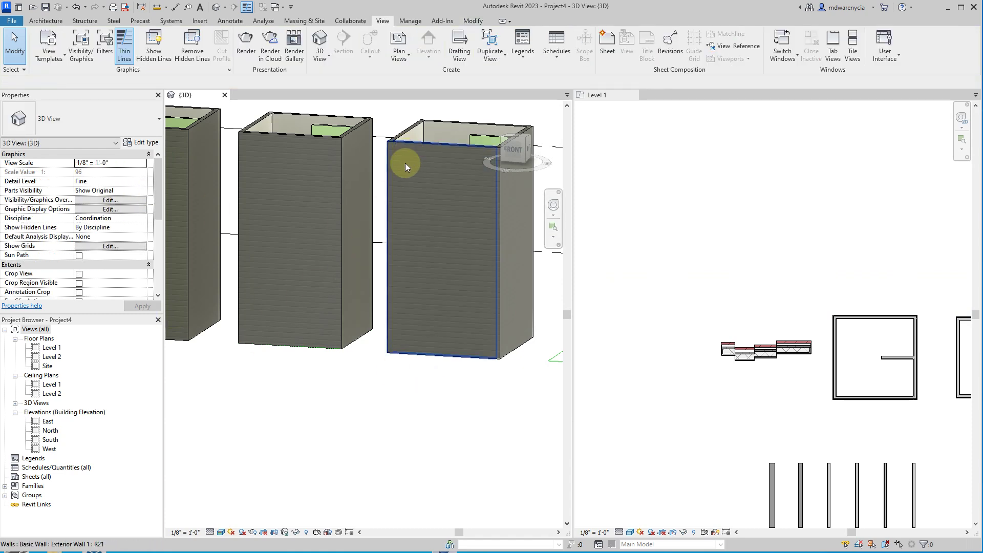
Set the Top Constraint of all five walls of the third square to Up to level: Level 2.
{"action": "middle_click_drag", "start_coordinate": [423, 300], "coordinate": [390, 305]}
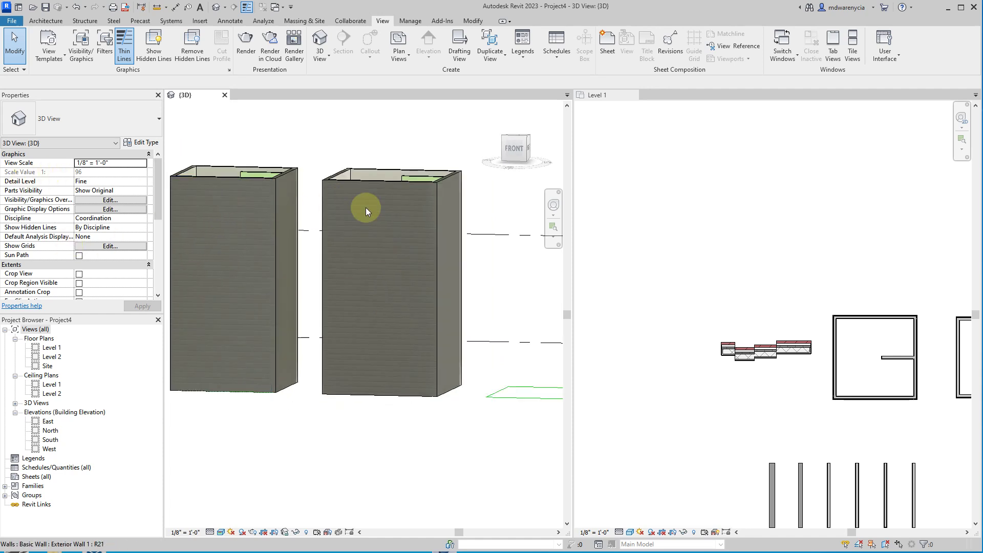
{"action": "left_click", "coordinate": [420, 176]}
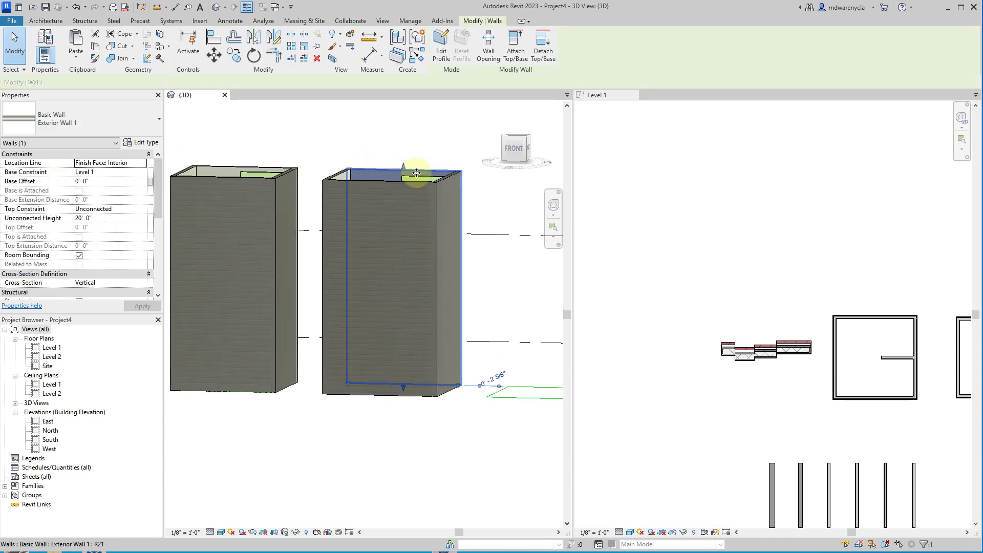
{"action": "middle_click_drag", "start_coordinate": [450, 163], "coordinate": [449, 144]}
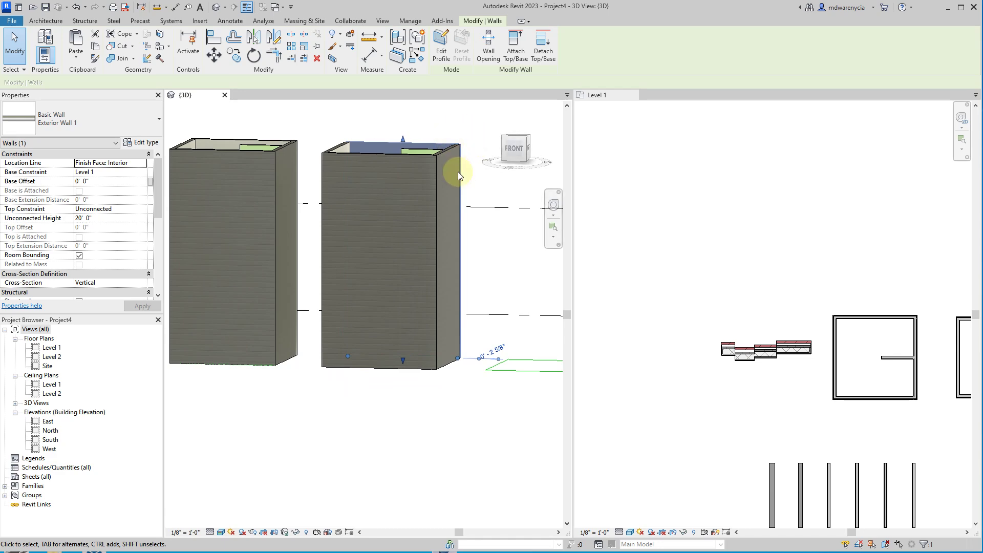
{"action": "left_click_drag", "start_coordinate": [471, 172], "coordinate": [311, 131]}
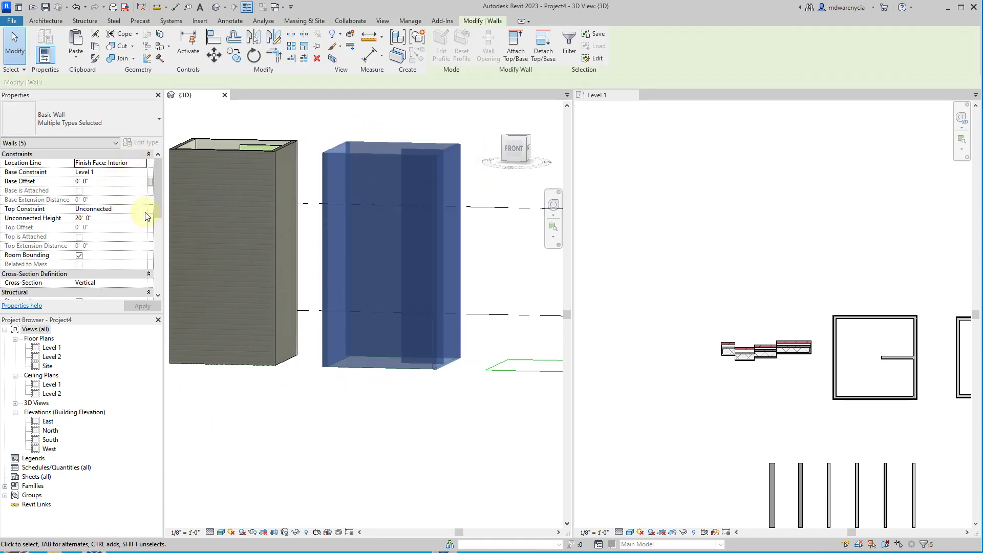
{"action": "left_click", "coordinate": [141, 211]}
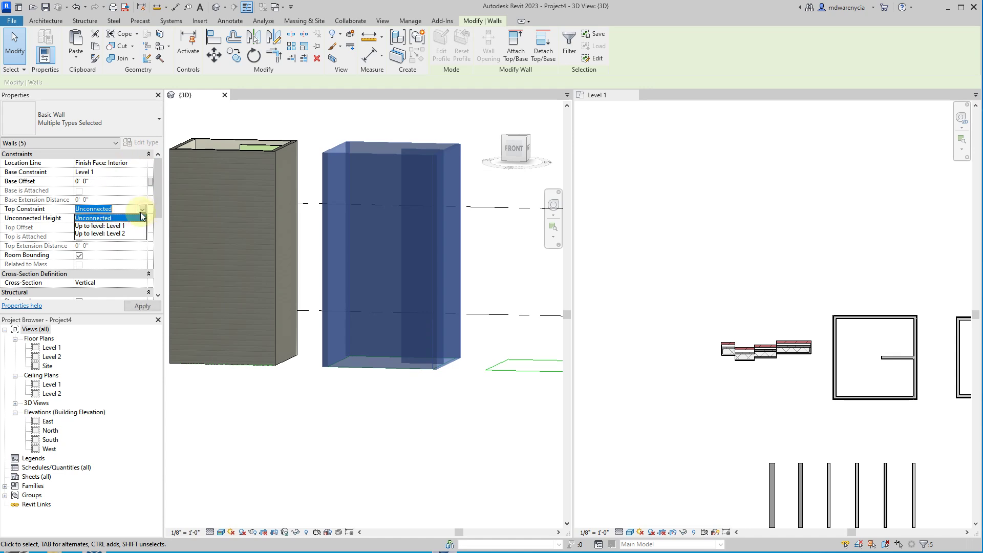
{"action": "left_click", "coordinate": [122, 234]}
{"action": "left_click", "coordinate": [319, 436]}
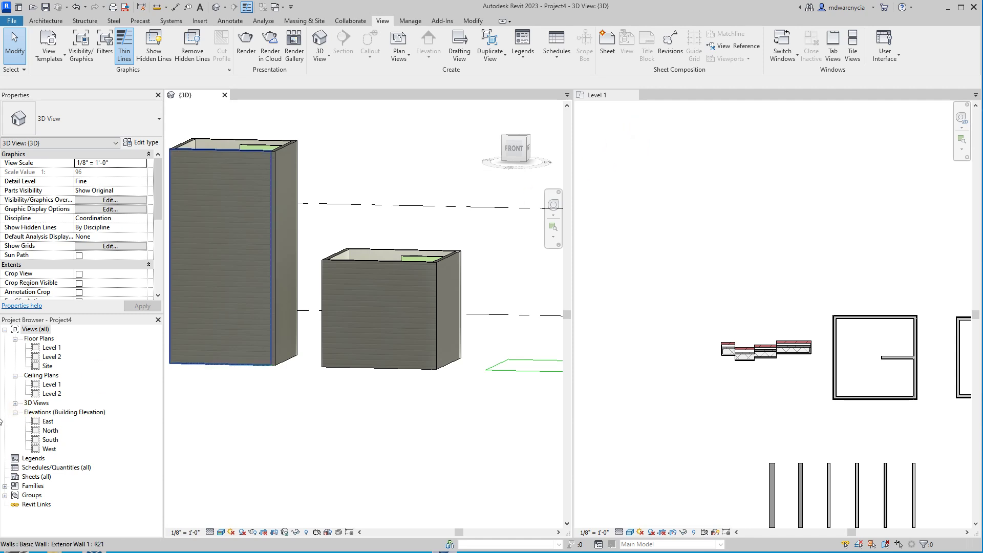
Open the East building elevation, followed by the North elevation, to view the walls against the levels.
{"action": "double_click", "coordinate": [47, 421]}
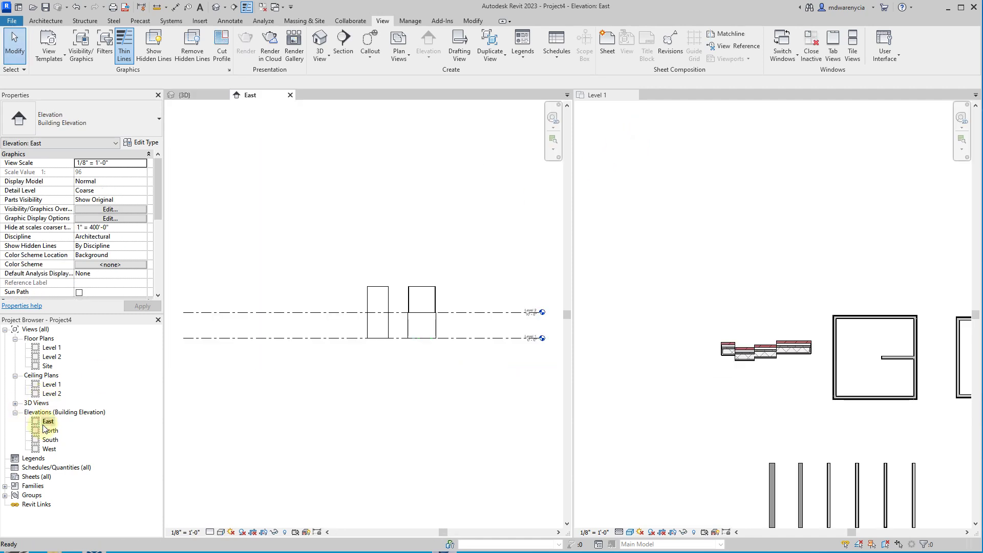
{"action": "double_click", "coordinate": [49, 430]}
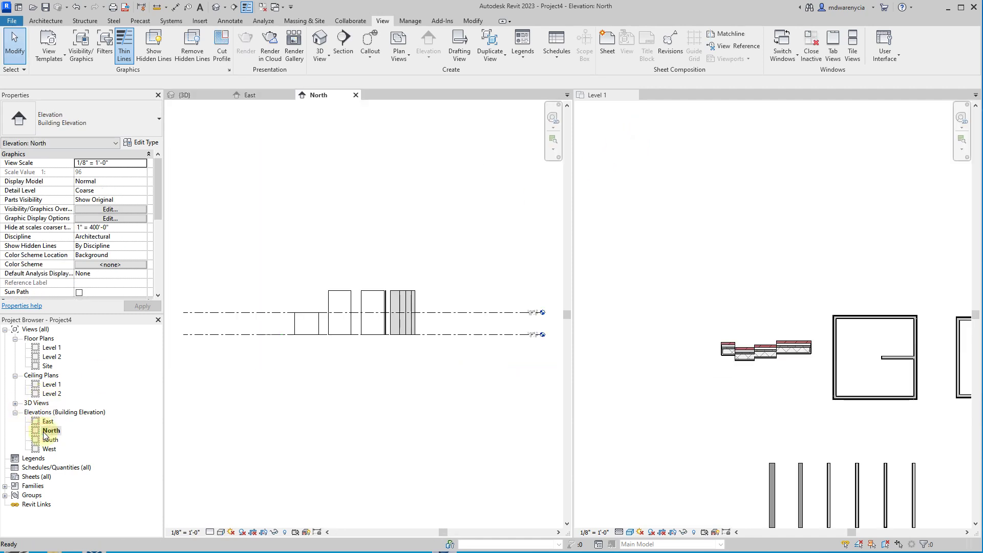
{"action": "scroll", "coordinate": [354, 330], "scroll_direction": "up", "scroll_amount": 3}
{"action": "scroll", "coordinate": [313, 334], "scroll_direction": "down", "scroll_amount": 4}
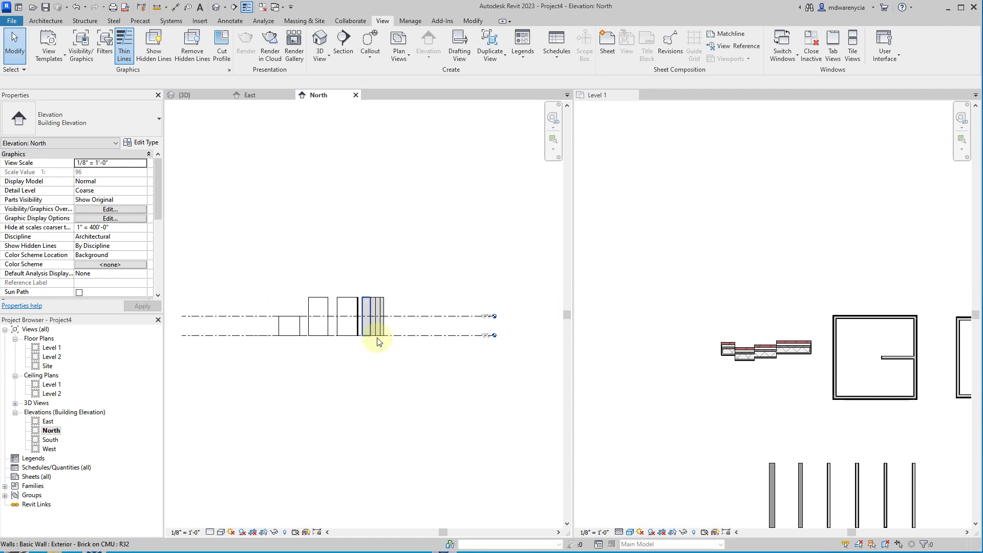
Shorten the Level 1 and Level 2 lines in the North elevation so their heads sit just beside the Brick on CMU sample walls.
{"action": "left_click", "coordinate": [466, 317]}
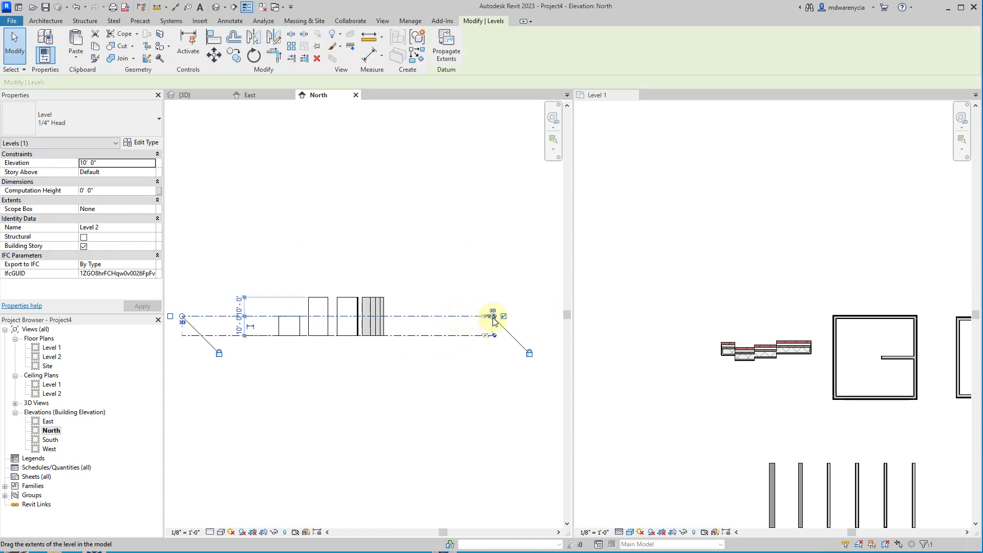
{"action": "left_click_drag", "start_coordinate": [495, 317], "coordinate": [396, 344]}
{"action": "left_click", "coordinate": [382, 390]}
{"action": "scroll", "coordinate": [387, 319], "scroll_direction": "up", "scroll_amount": 6}
{"action": "scroll", "coordinate": [446, 398], "scroll_direction": "down", "scroll_amount": 3}
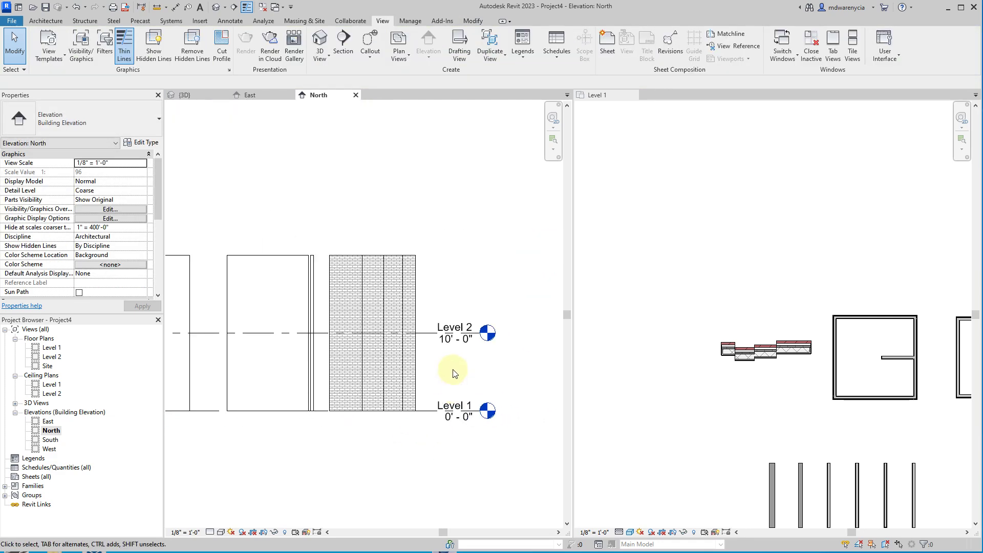
{"action": "scroll", "coordinate": [453, 375], "scroll_direction": "down", "scroll_amount": 3}
{"action": "middle_click_drag", "start_coordinate": [386, 403], "coordinate": [496, 391]}
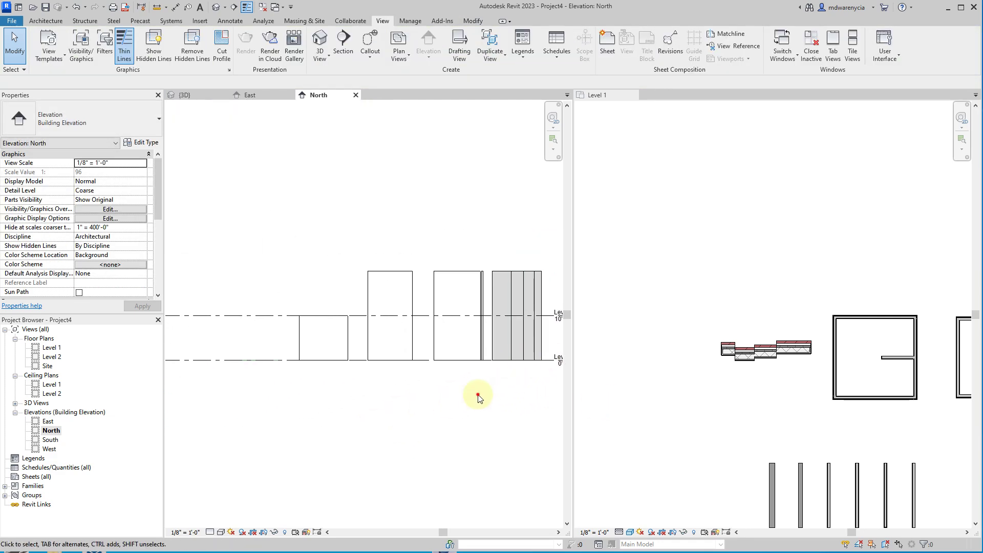
{"action": "middle_click_drag", "start_coordinate": [433, 388], "coordinate": [348, 359]}
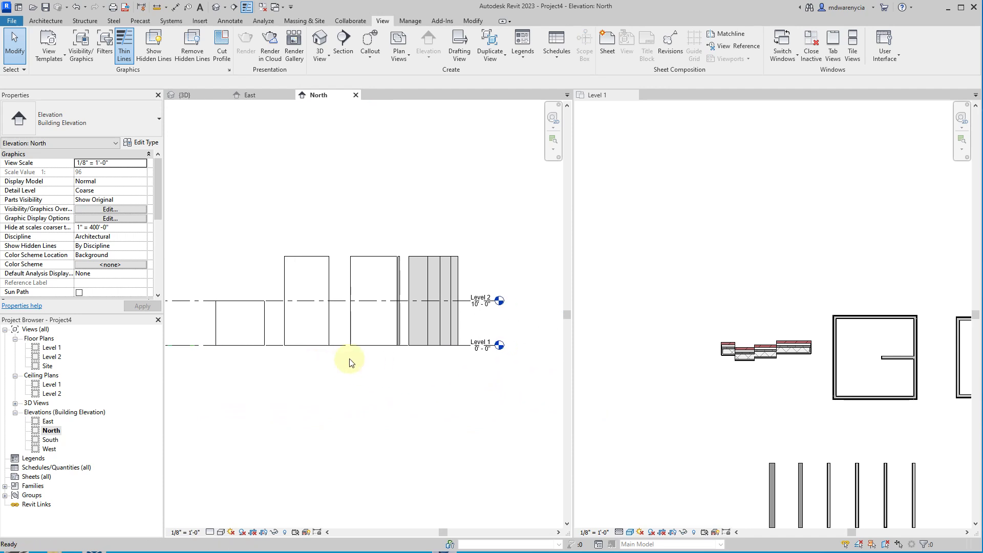
Close the North elevation and tile the East elevation, 3D and Level 1 views together.
{"action": "left_click", "coordinate": [852, 44]}
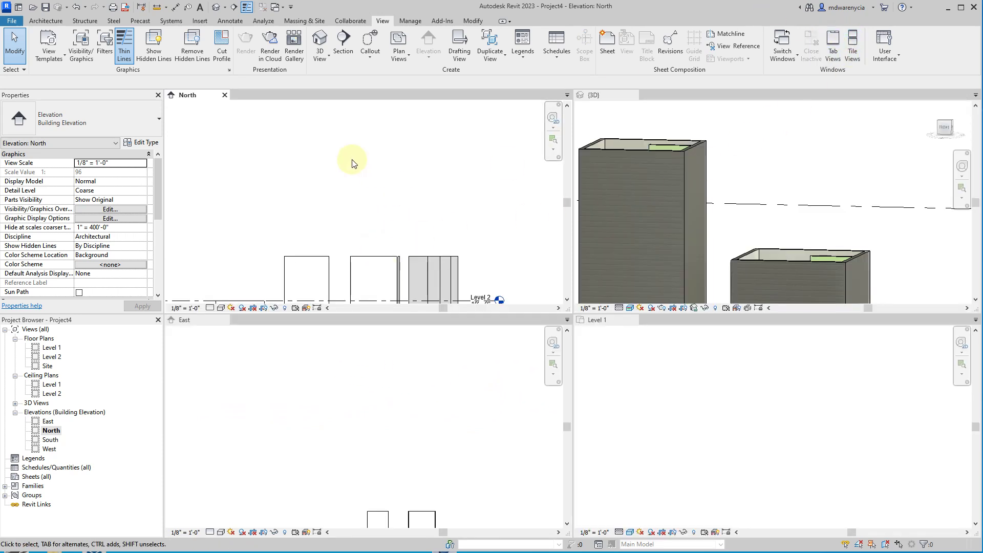
{"action": "left_click", "coordinate": [224, 95]}
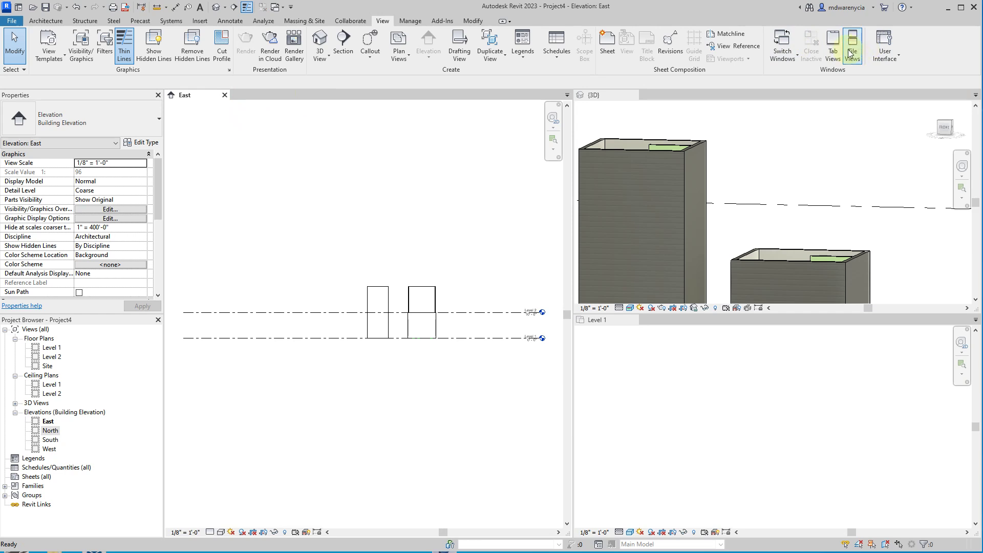
{"action": "left_click", "coordinate": [850, 51]}
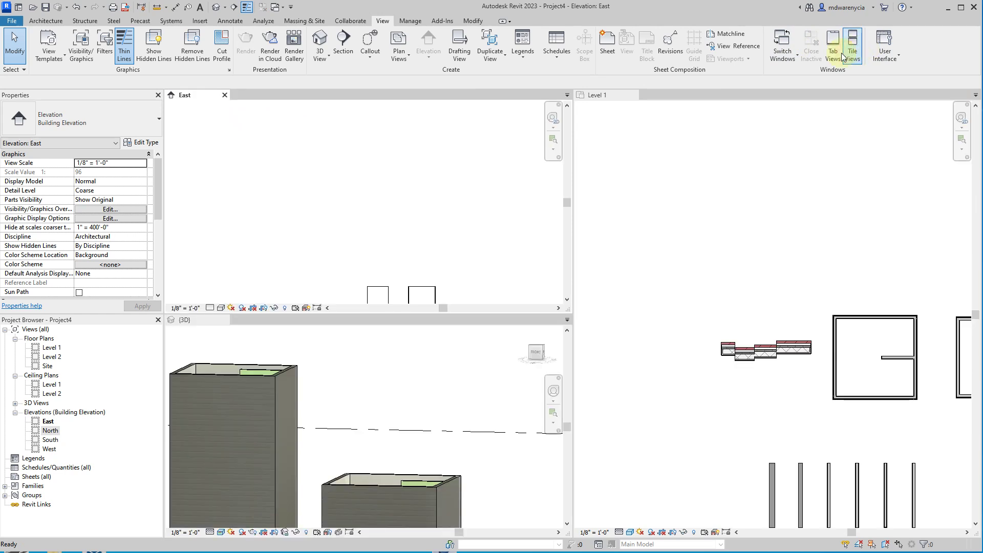
{"action": "scroll", "coordinate": [358, 257], "scroll_direction": "down", "scroll_amount": 2}
{"action": "middle_click_drag", "start_coordinate": [358, 257], "coordinate": [394, 158]}
{"action": "scroll", "coordinate": [401, 193], "scroll_direction": "up", "scroll_amount": 3}
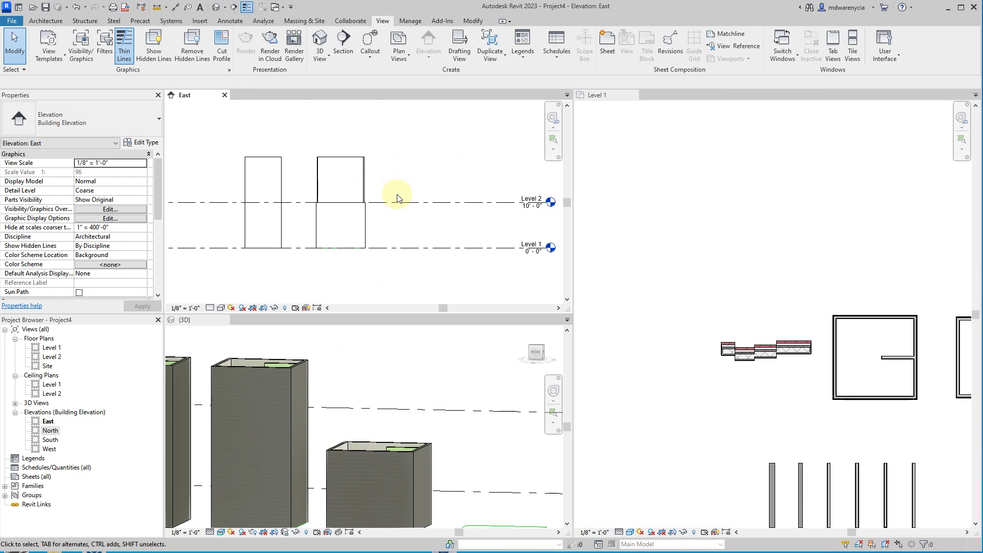
Replace the East elevation with the North elevation and tile it together with the 3D and Level 1 views.
{"action": "left_click", "coordinate": [224, 95]}
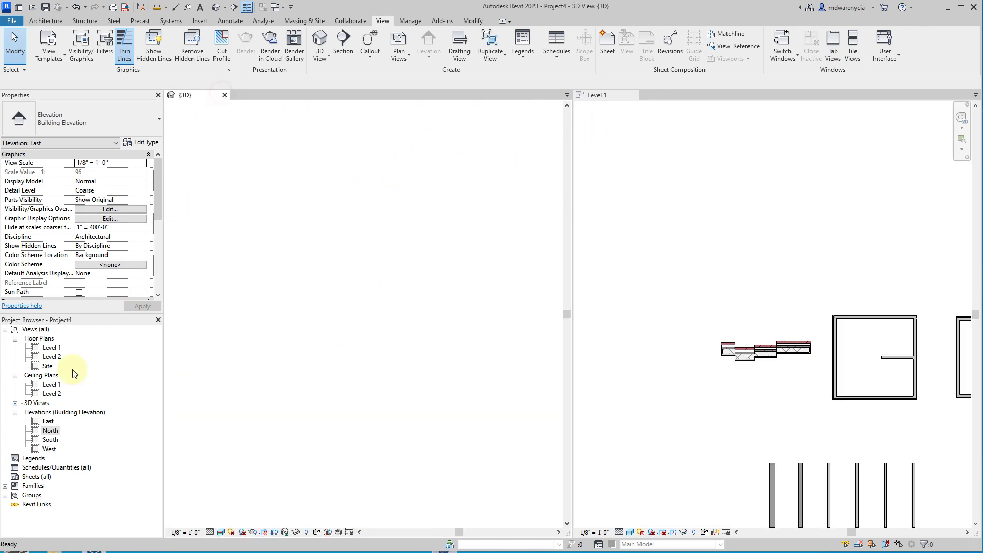
{"action": "double_click", "coordinate": [51, 430]}
{"action": "left_click", "coordinate": [853, 47]}
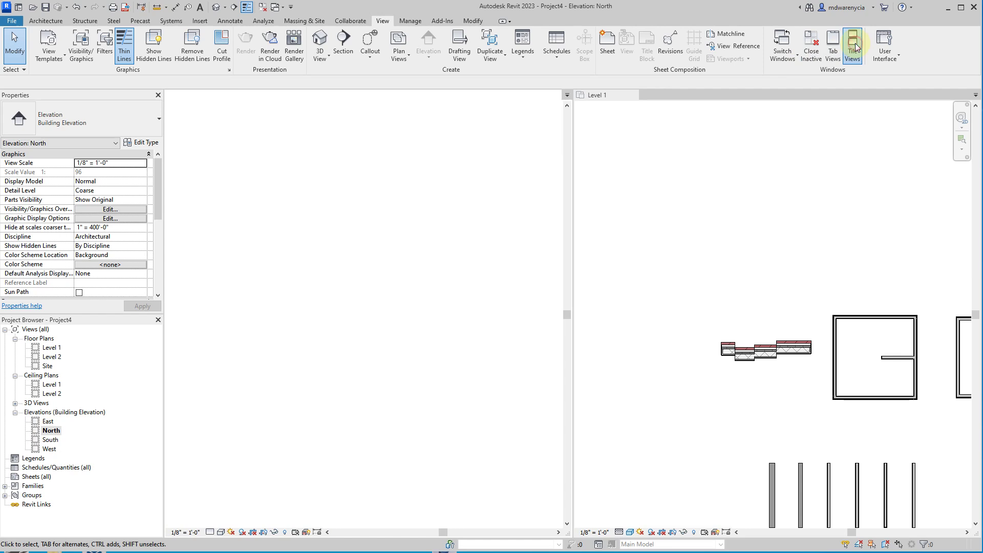
{"action": "middle_click_drag", "start_coordinate": [381, 235], "coordinate": [259, 140]}
{"action": "scroll", "coordinate": [388, 228], "scroll_direction": "up", "scroll_amount": 2}
{"action": "middle_click_drag", "start_coordinate": [387, 227], "coordinate": [511, 265]}
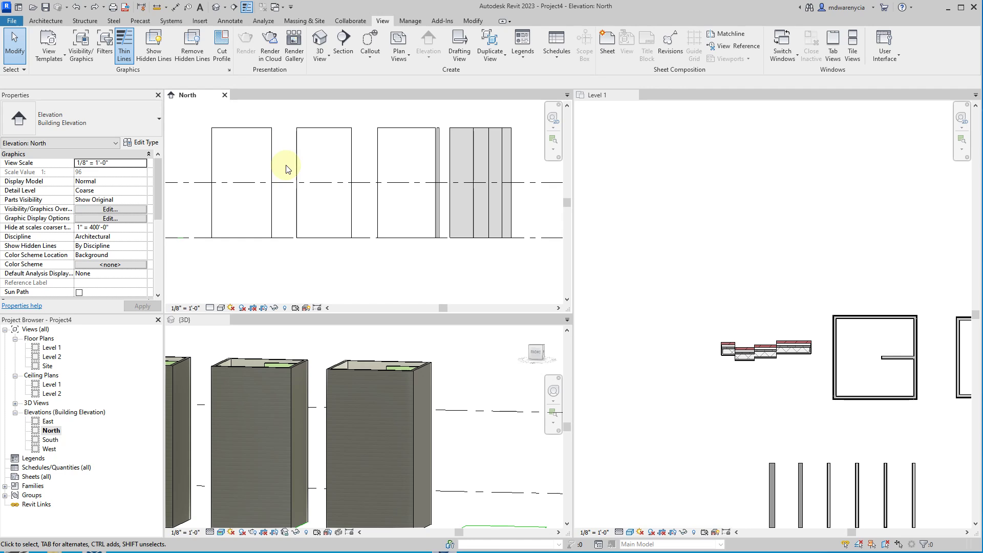
In the North elevation, set the Top Constraint of the third square's five walls to Up to level: Level 2.
{"action": "middle_click_drag", "start_coordinate": [406, 263], "coordinate": [267, 241]}
{"action": "middle_click_drag", "start_coordinate": [512, 220], "coordinate": [358, 215]}
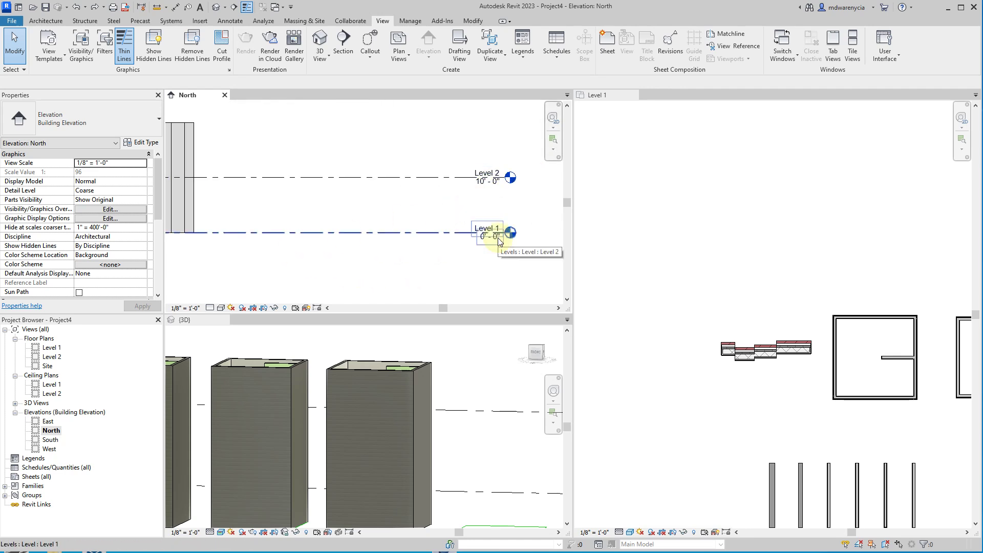
{"action": "scroll", "coordinate": [297, 256], "scroll_direction": "left", "scroll_amount": 5, "text": "shift"}
{"action": "scroll", "coordinate": [289, 248], "scroll_direction": "left", "scroll_amount": 5, "text": "shift"}
{"action": "left_click_drag", "start_coordinate": [418, 128], "coordinate": [307, 171]}
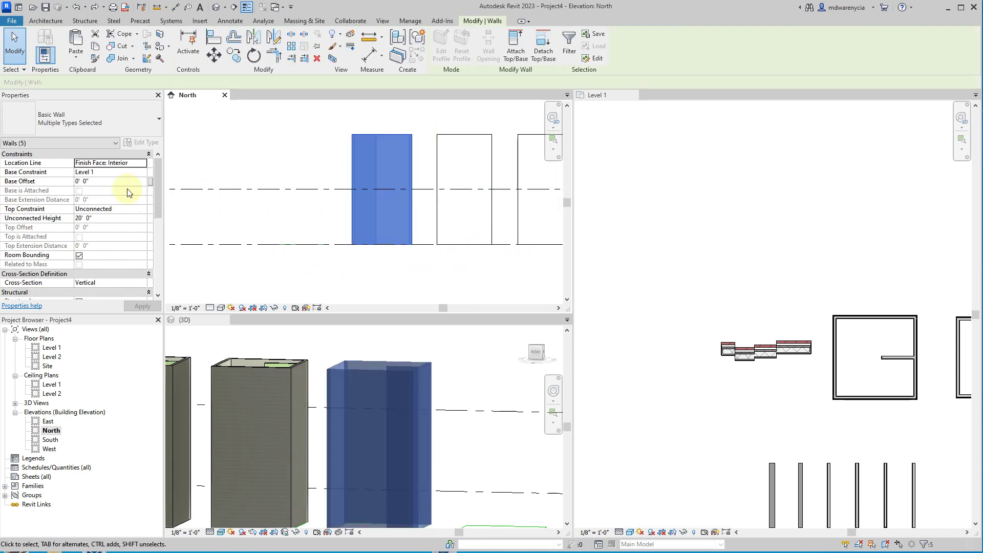
{"action": "left_click", "coordinate": [140, 211]}
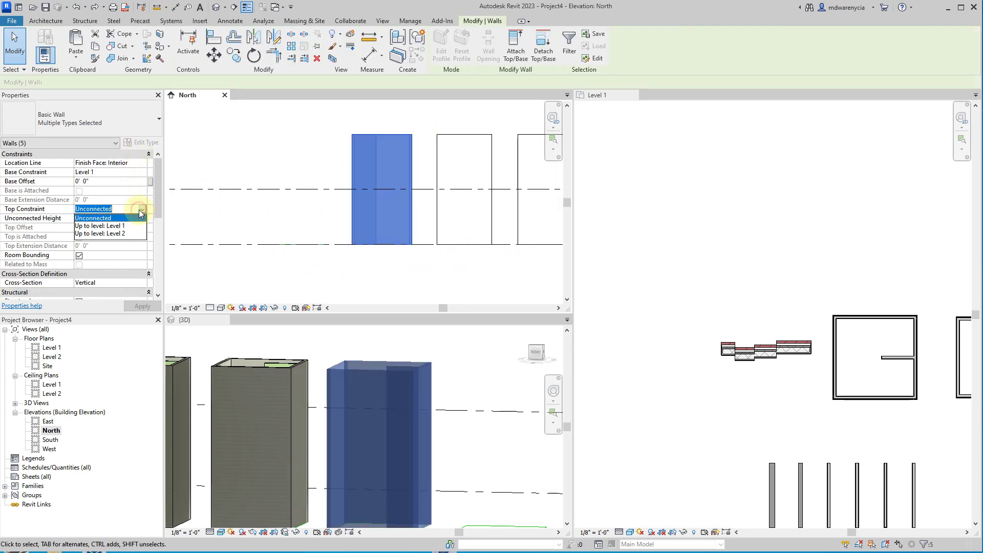
{"action": "left_click", "coordinate": [115, 234]}
{"action": "left_click", "coordinate": [432, 281]}
Set the elevation of Level 2 to 12' at its level head in the North elevation.
{"action": "middle_click_drag", "start_coordinate": [391, 197], "coordinate": [250, 219]}
{"action": "scroll", "coordinate": [250, 219], "scroll_direction": "down", "scroll_amount": 2}
{"action": "middle_click_drag", "start_coordinate": [460, 208], "coordinate": [373, 186]}
{"action": "left_click", "coordinate": [408, 185]}
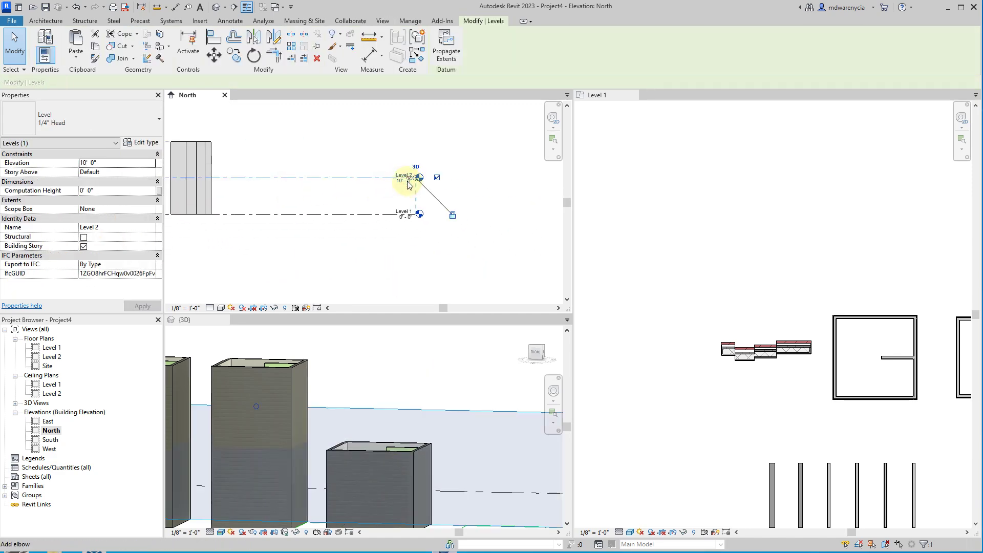
{"action": "key", "text": "Escape"}
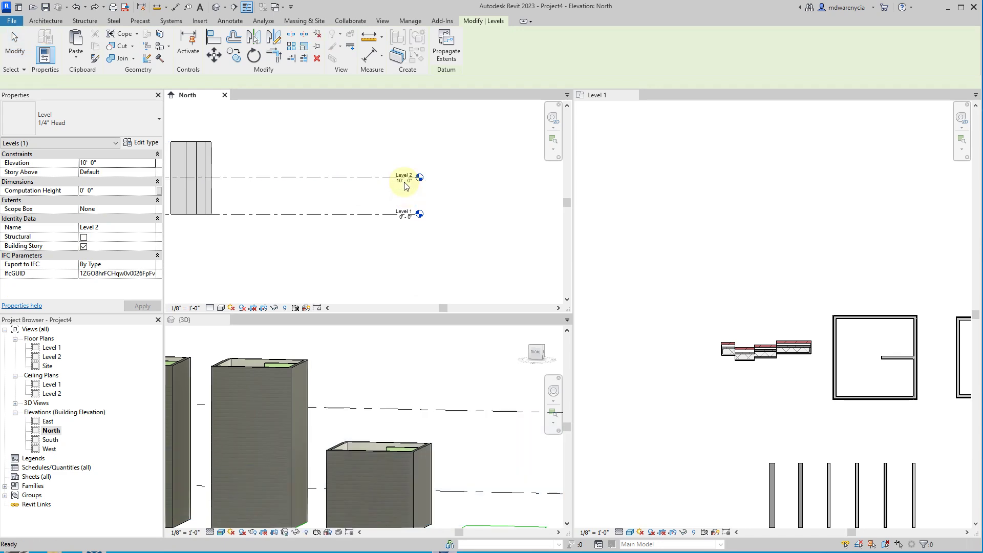
{"action": "scroll", "coordinate": [402, 190], "scroll_direction": "up", "scroll_amount": 2}
{"action": "left_click", "coordinate": [401, 185]}
{"action": "left_click", "coordinate": [402, 185]}
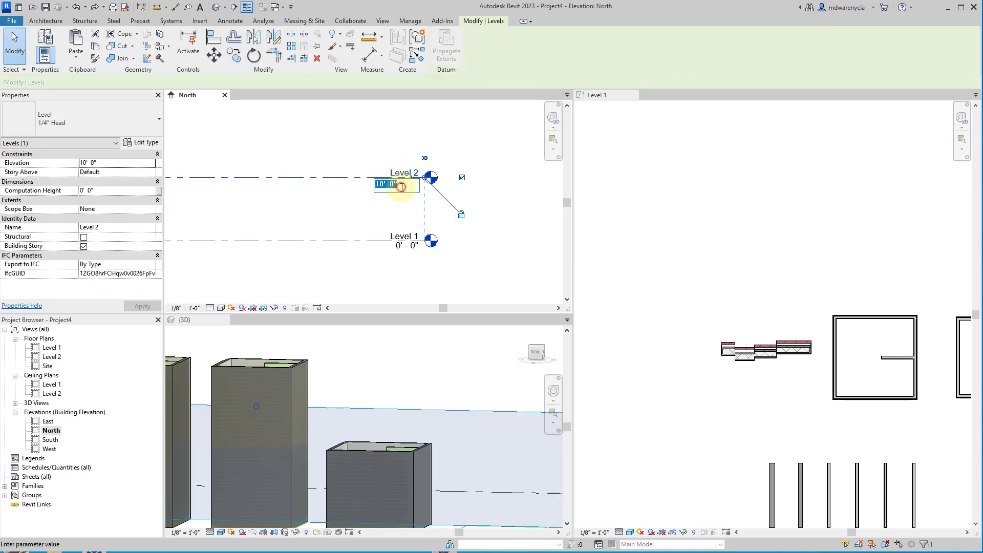
{"action": "type", "text": "12'"}
{"action": "key", "text": "Return"}
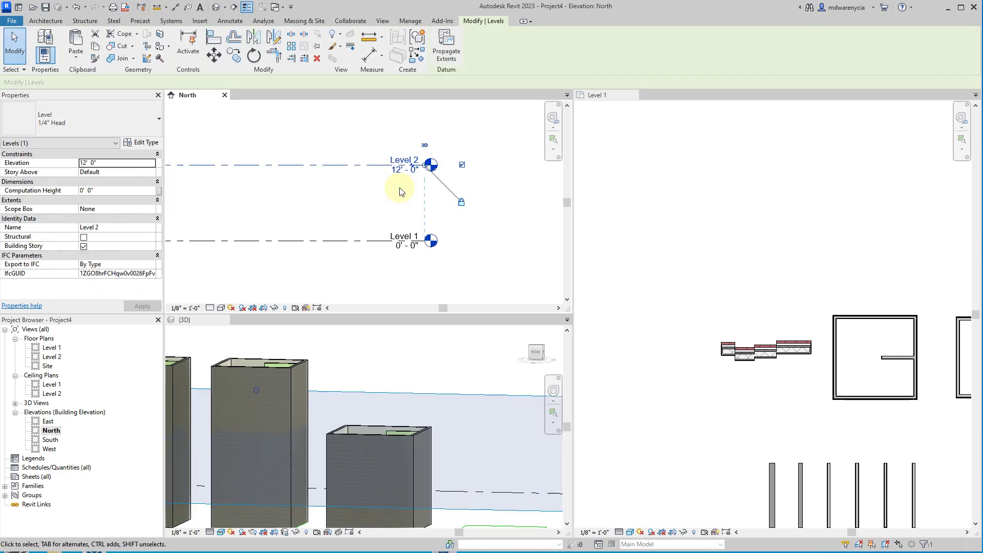
Set the distance from Level 1 to Level 2 to 17' using the temporary dimension.
{"action": "middle_click_drag", "start_coordinate": [209, 208], "coordinate": [357, 209]}
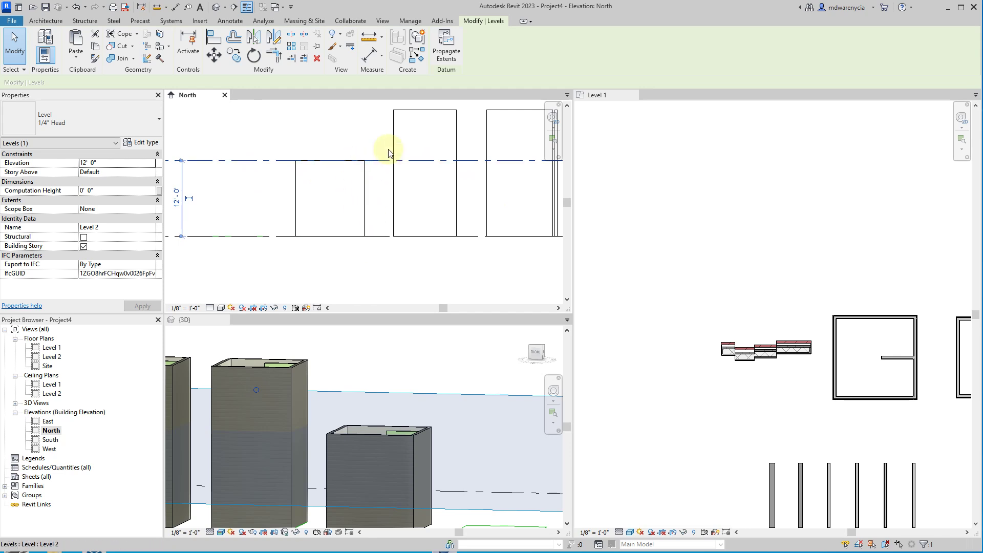
{"action": "left_click", "coordinate": [182, 205]}
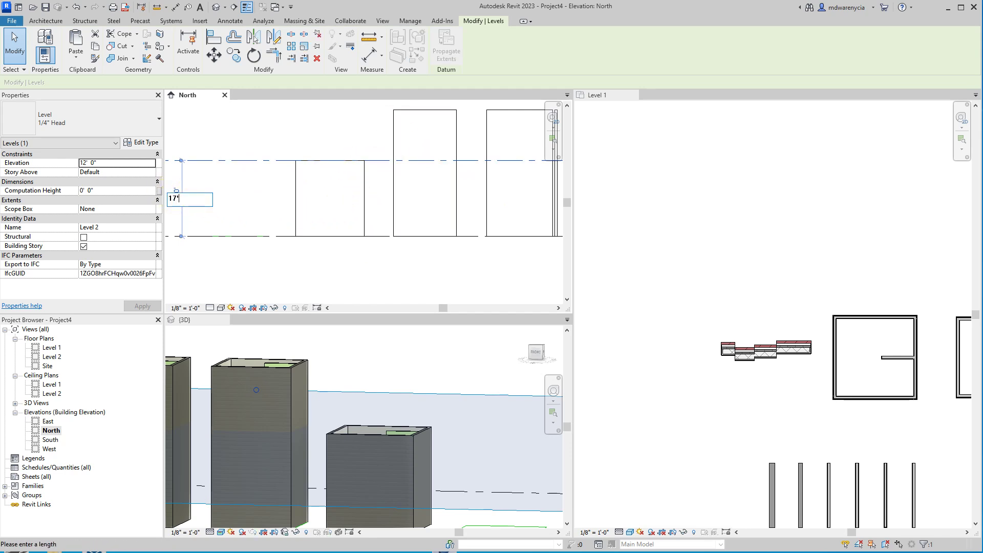
{"action": "key", "text": "Return"}
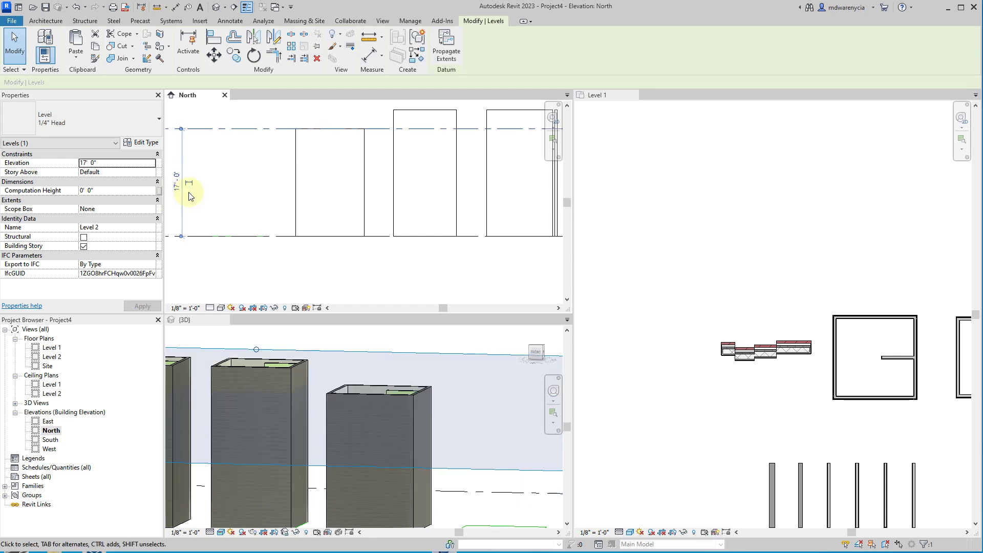
Undo the last Level 2 height change and redo it, comparing the third square with its neighbours.
{"action": "key", "text": "ctrl+z"}
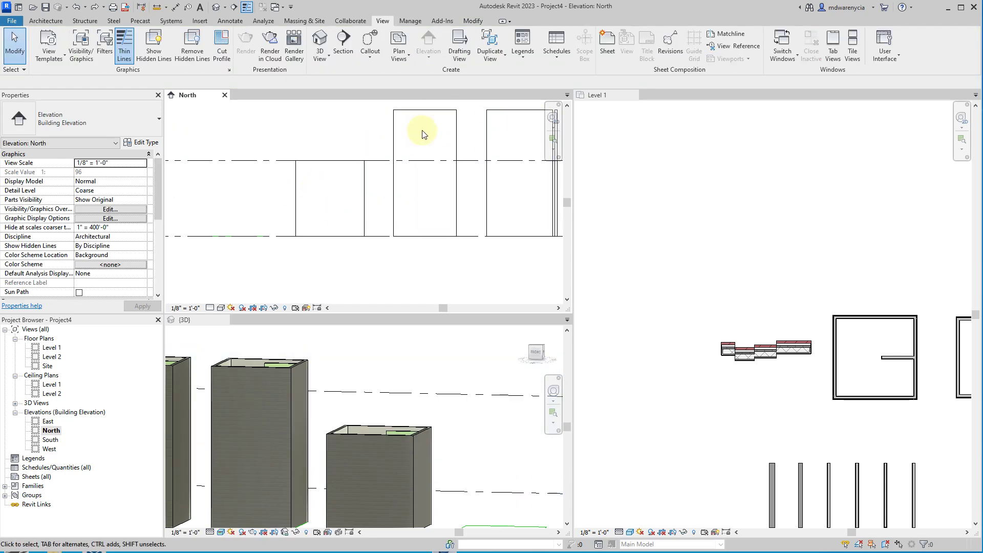
{"action": "middle_click_drag", "start_coordinate": [438, 153], "coordinate": [351, 201]}
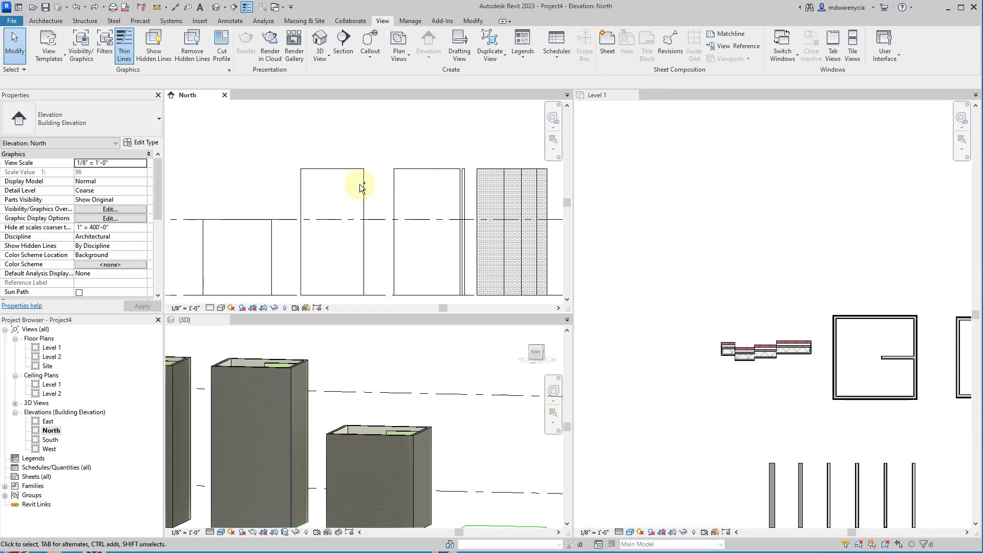
{"action": "key", "text": "ctrl+y"}
{"action": "middle_click_drag", "start_coordinate": [377, 164], "coordinate": [413, 205]}
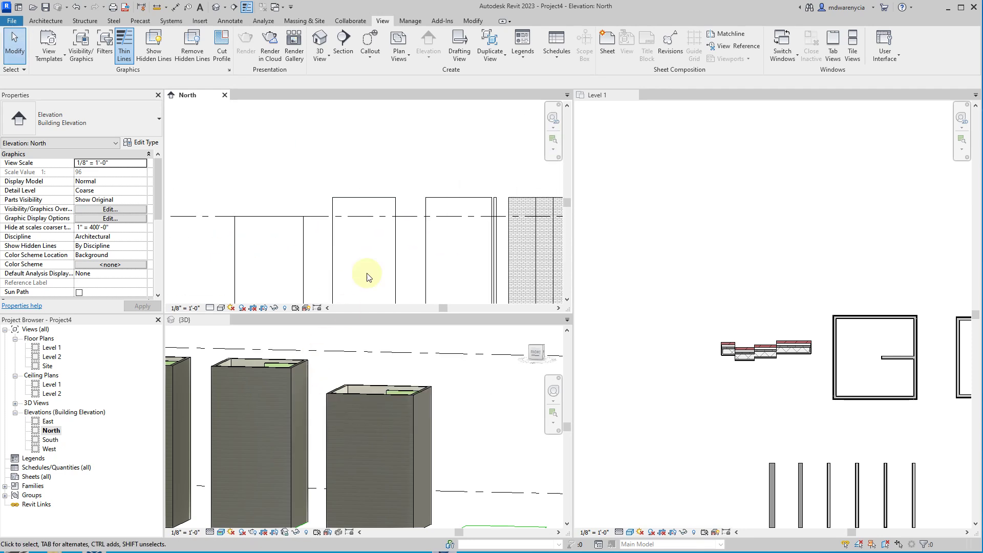
Set the Top Constraint of all five walls of the second square to Up to level: Level 2.
{"action": "key", "text": "Tab"}
{"action": "left_click", "coordinate": [319, 214]}
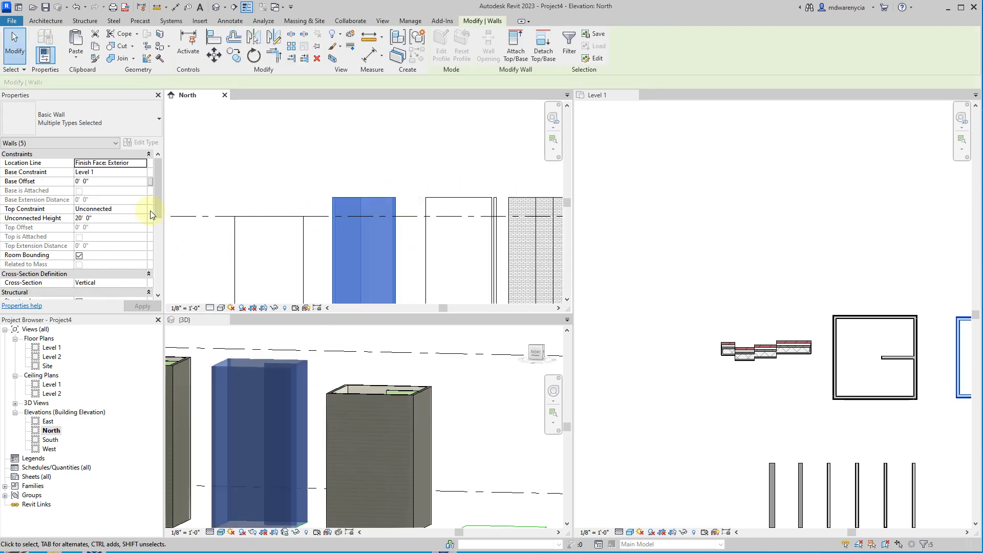
{"action": "left_click", "coordinate": [142, 220]}
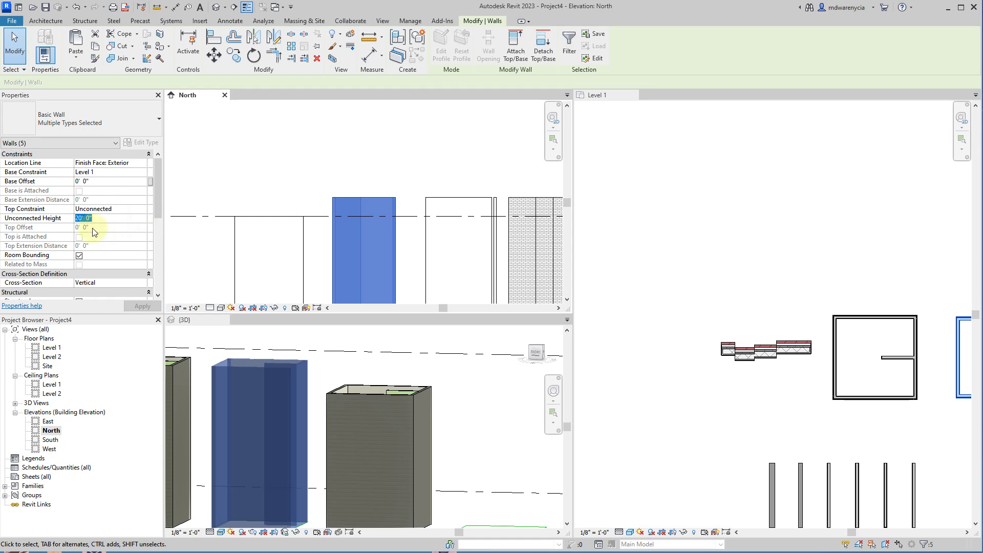
{"action": "left_click", "coordinate": [142, 209]}
{"action": "left_click", "coordinate": [121, 234]}
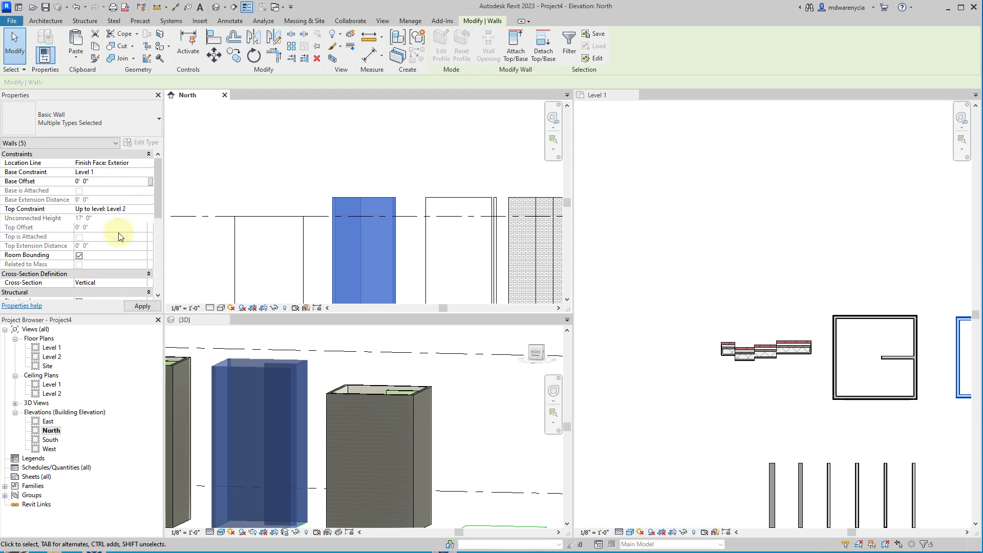
{"action": "left_click", "coordinate": [301, 225]}
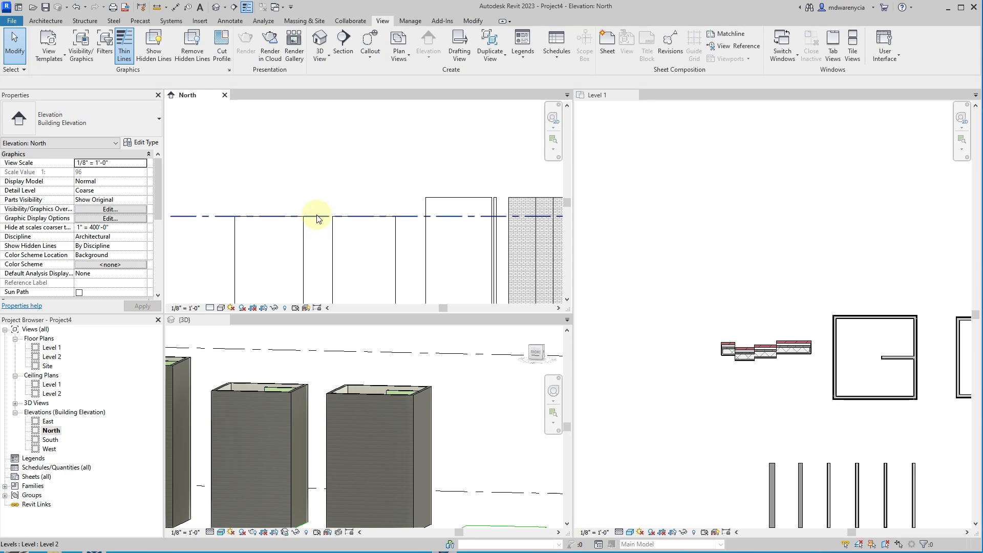
Undo the second square's top constraint change and both Level 2 elevation changes.
{"action": "scroll", "coordinate": [316, 219], "scroll_direction": "down", "scroll_amount": 4}
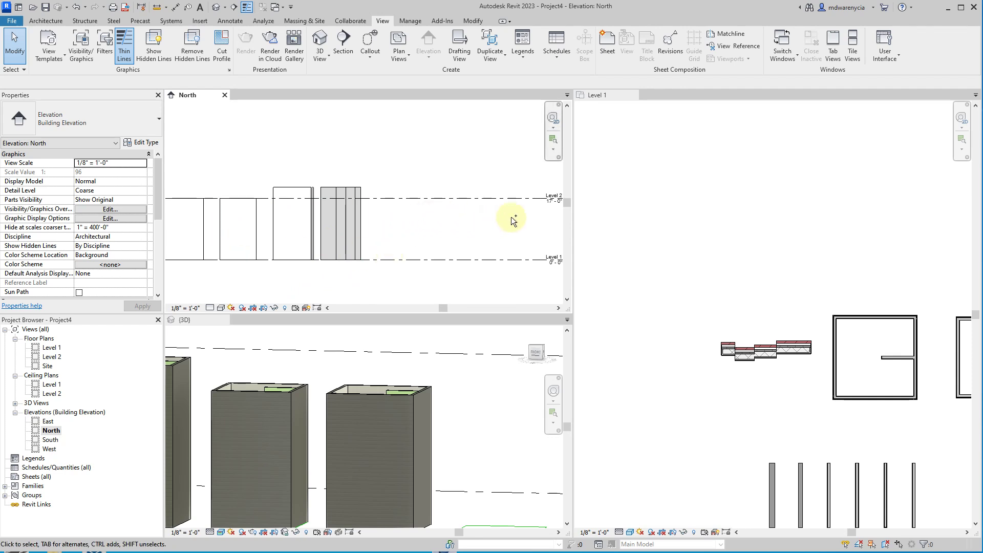
{"action": "key", "text": "ctrl+z"}
{"action": "key", "text": "ctrl+z"}
{"action": "key", "text": "ctrl+z"}
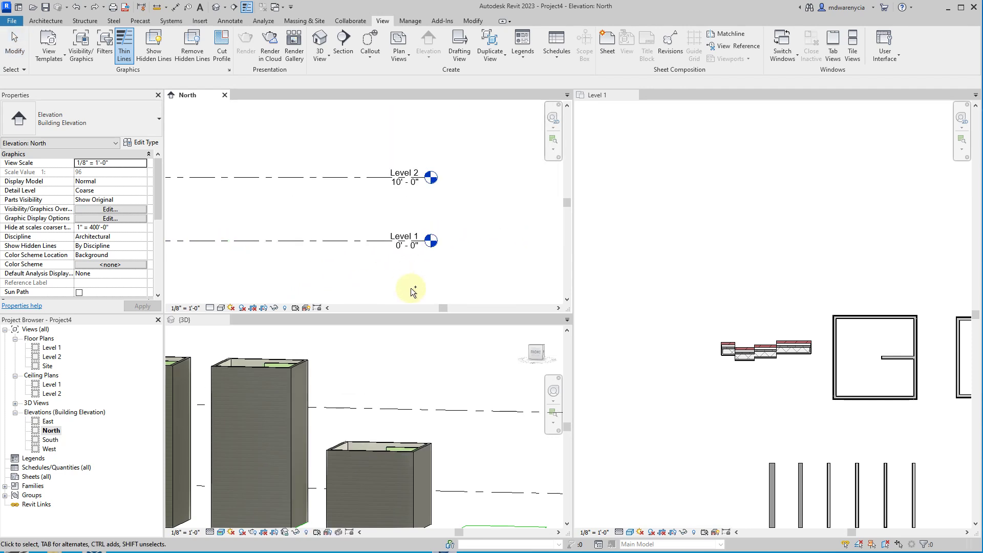
Copy Level 2 vertically upward by about 12' to add a third level, and finish the paste.
{"action": "left_click", "coordinate": [394, 177]}
{"action": "scroll", "coordinate": [307, 191], "scroll_direction": "down", "scroll_amount": 2}
{"action": "key", "text": "c"}
{"action": "key", "text": "o"}
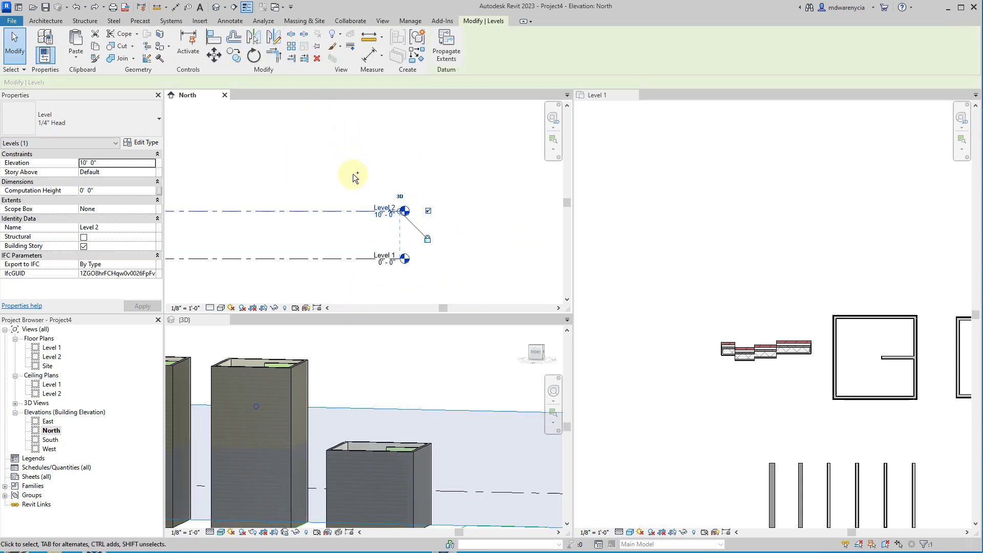
{"action": "left_click", "coordinate": [408, 219]}
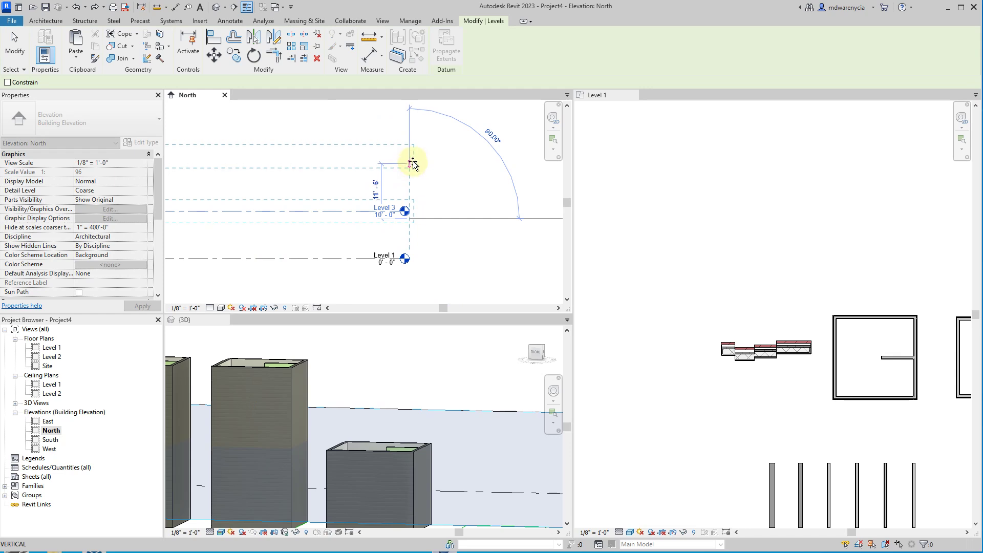
{"action": "left_click", "coordinate": [411, 161]}
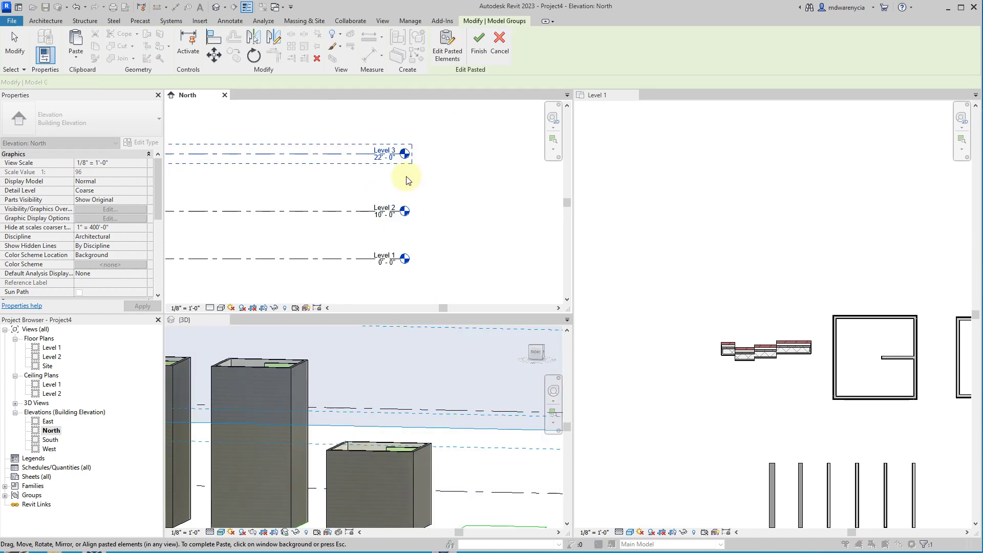
{"action": "left_click", "coordinate": [381, 161]}
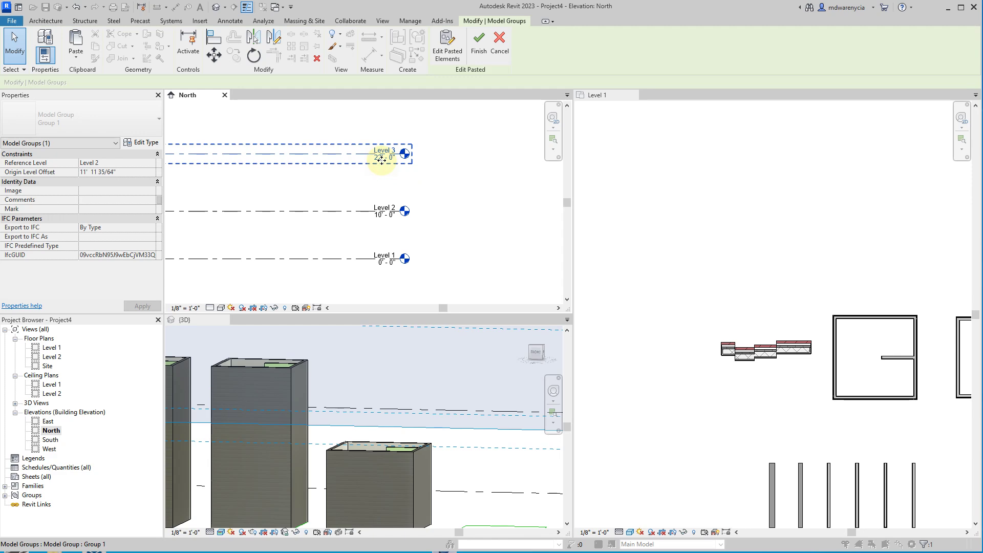
{"action": "left_click", "coordinate": [475, 48]}
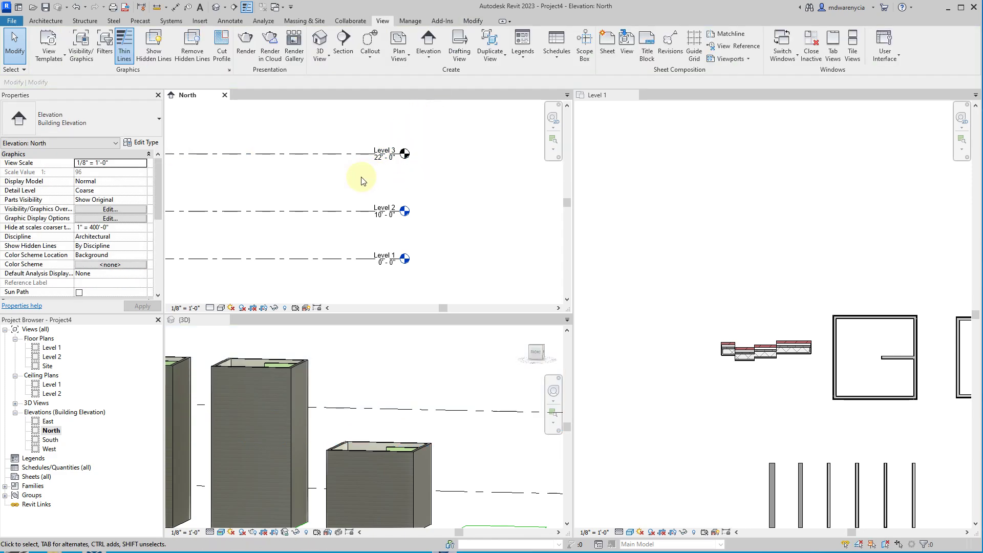
Set the elevation of the new topmost level to 20'.
{"action": "left_click", "coordinate": [381, 158]}
{"action": "left_click", "coordinate": [382, 160]}
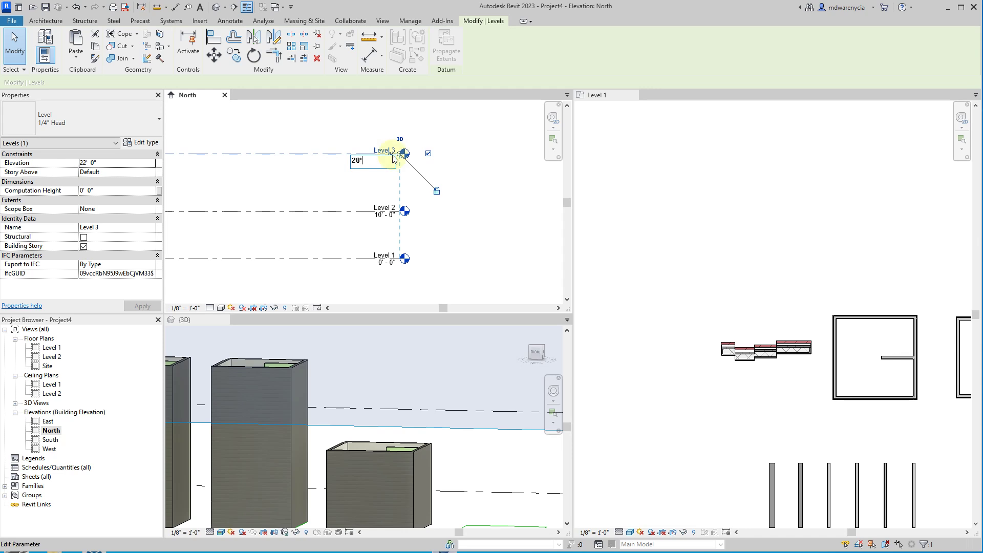
{"action": "type", "text": "20'"}
{"action": "key", "text": "Return"}
{"action": "left_click", "coordinate": [318, 213]}
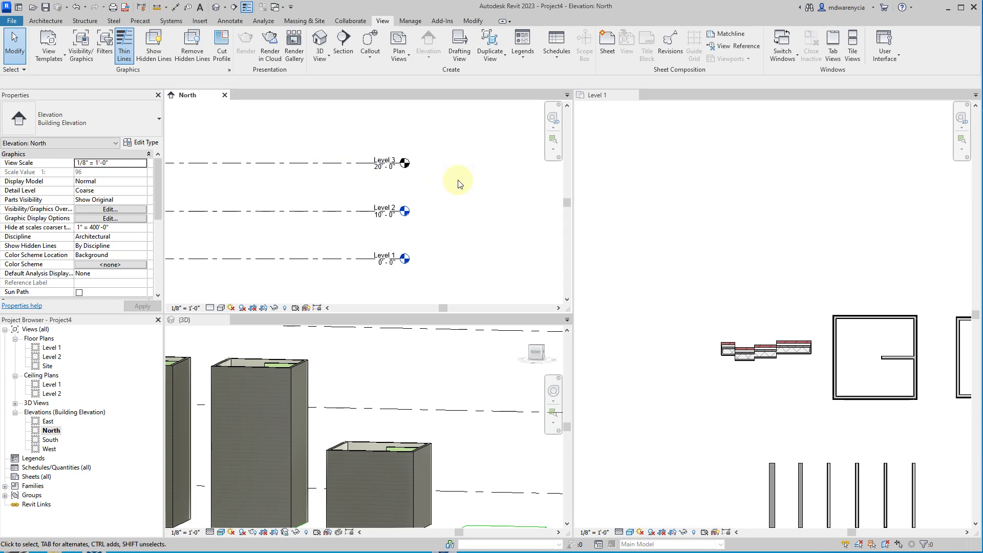
Set the Top Constraint of the second square's five walls to Up to level: Level 3.
{"action": "middle_click_drag", "start_coordinate": [274, 204], "coordinate": [311, 200]}
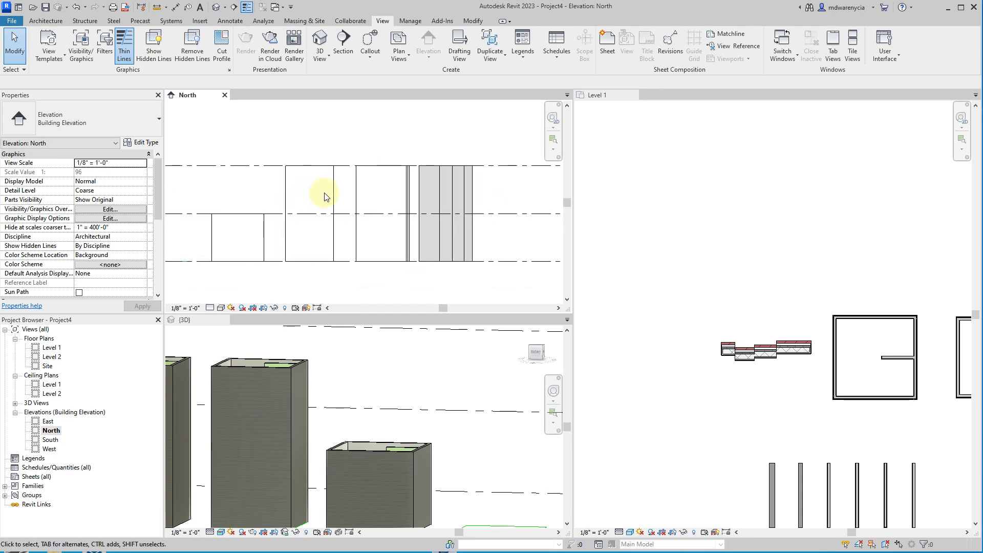
{"action": "left_click_drag", "start_coordinate": [341, 191], "coordinate": [263, 175]}
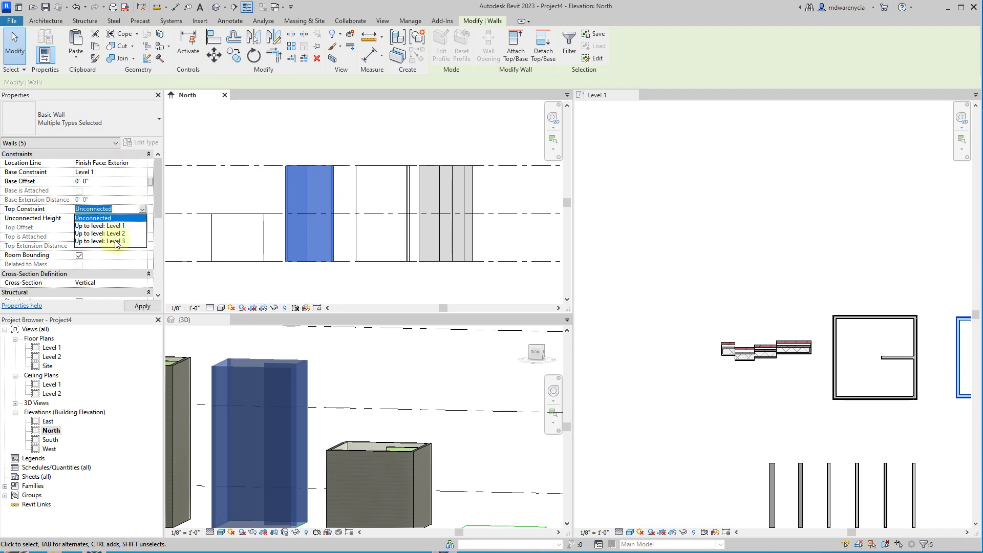
{"action": "left_click", "coordinate": [117, 241]}
{"action": "key", "text": "z"}
{"action": "key", "text": "f"}
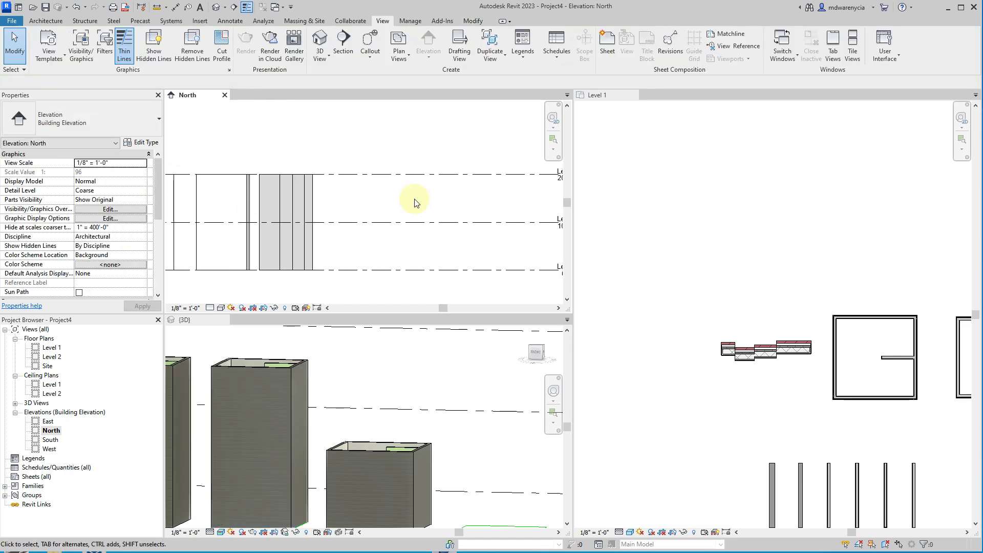
Set the distance between Level 2 and Level 3 to 12' and check the wall heights in the elevation and 3D views.
{"action": "left_click", "coordinate": [544, 177]}
{"action": "middle_click_drag", "start_coordinate": [333, 215], "coordinate": [584, 220]}
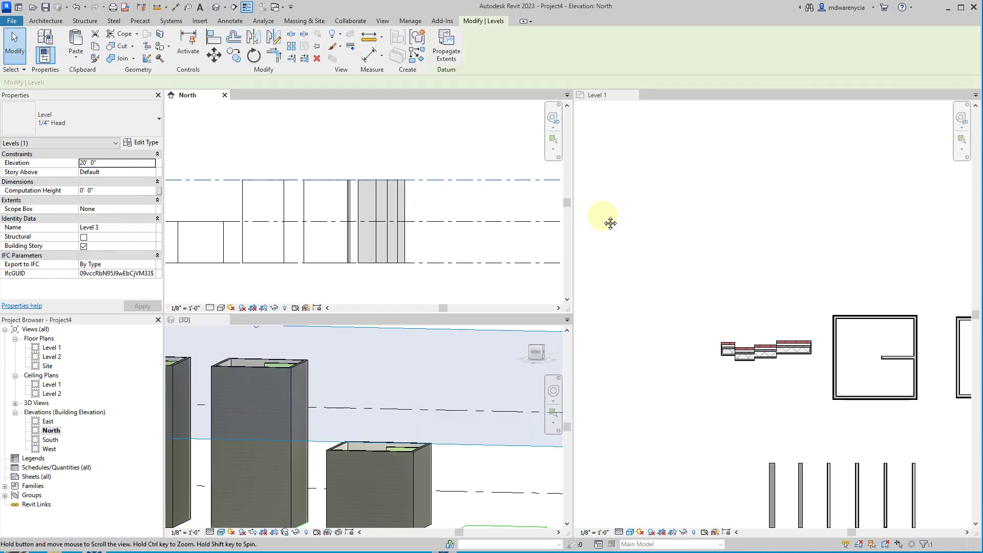
{"action": "left_click", "coordinate": [272, 206]}
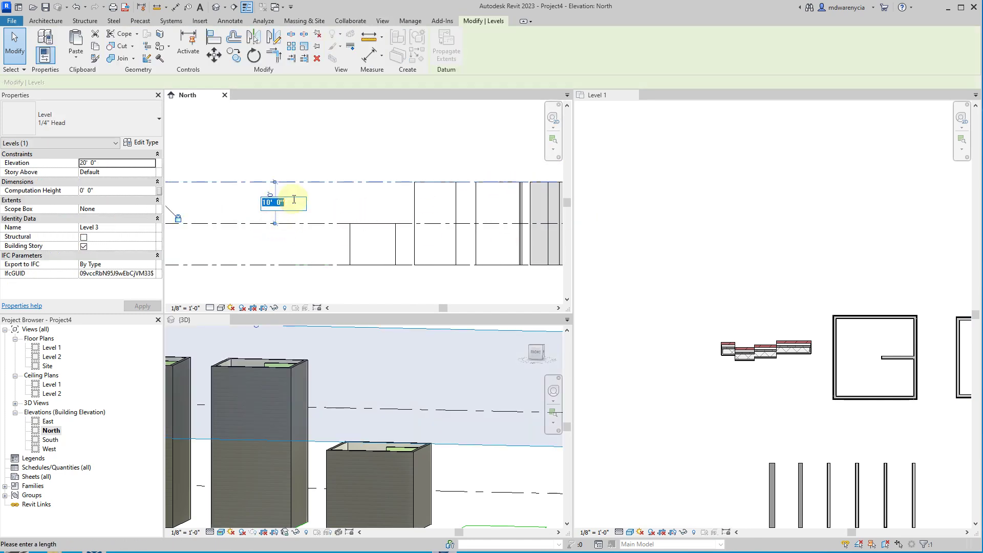
{"action": "type", "text": "12"}
{"action": "key", "text": "Return"}
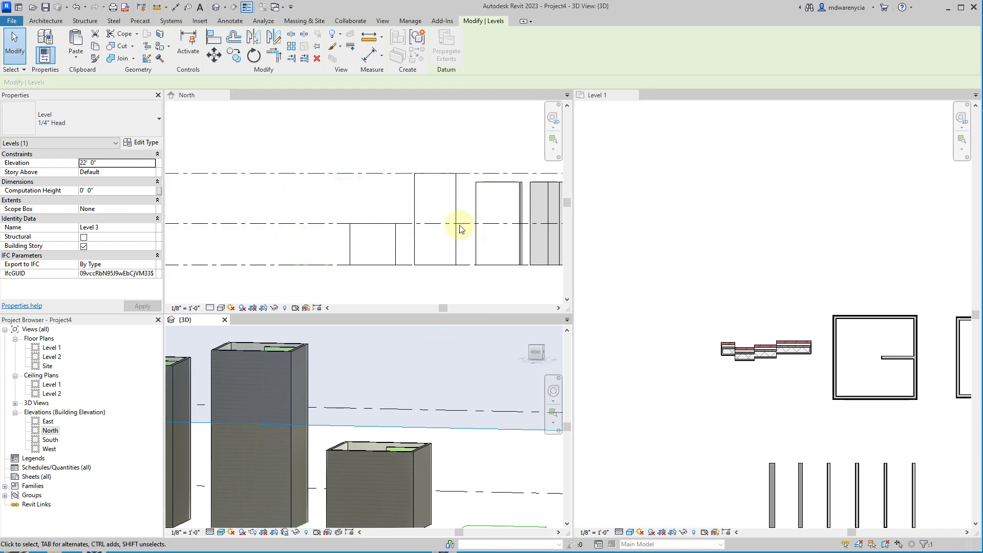
{"action": "middle_click_drag", "start_coordinate": [503, 232], "coordinate": [399, 229]}
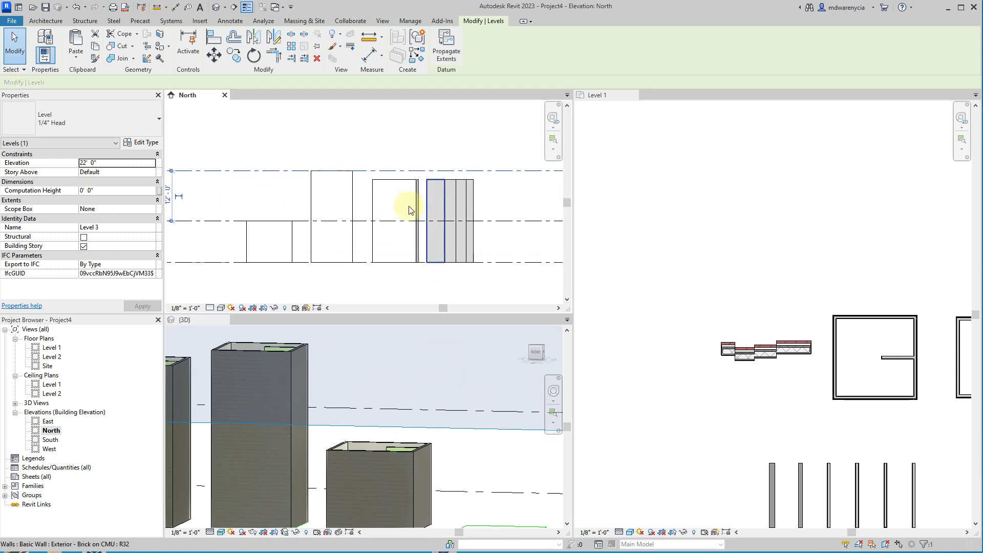
{"action": "left_click", "coordinate": [392, 284]}
{"action": "middle_click_drag", "start_coordinate": [440, 381], "coordinate": [274, 380]}
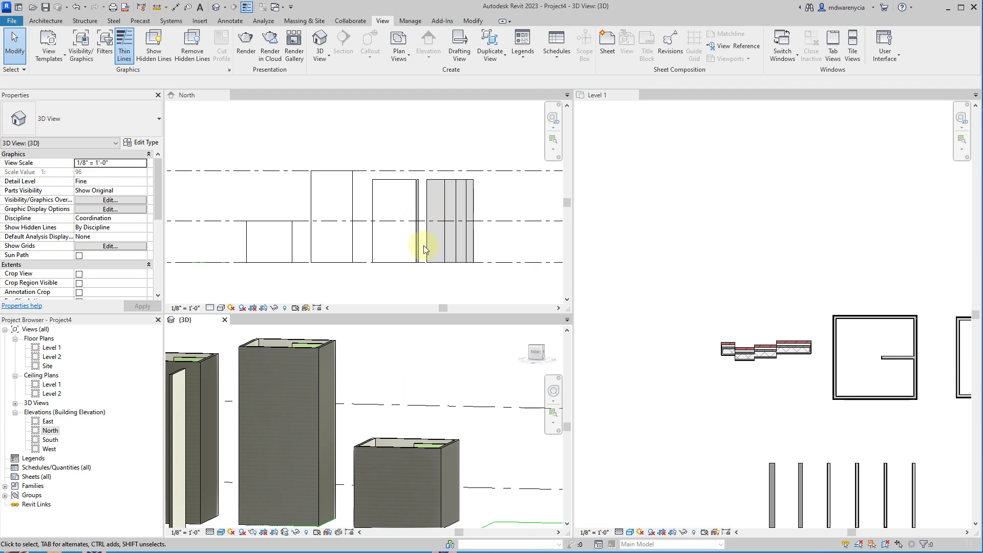
{"action": "mouse_move", "coordinate": [262, 227]}
{"action": "middle_mouse_down"}
{"action": "mouse_move", "coordinate": [432, 225]}
{"action": "mouse_move", "coordinate": [316, 215]}
{"action": "middle_mouse_up"}
{"action": "middle_click_drag", "start_coordinate": [512, 223], "coordinate": [311, 228]}
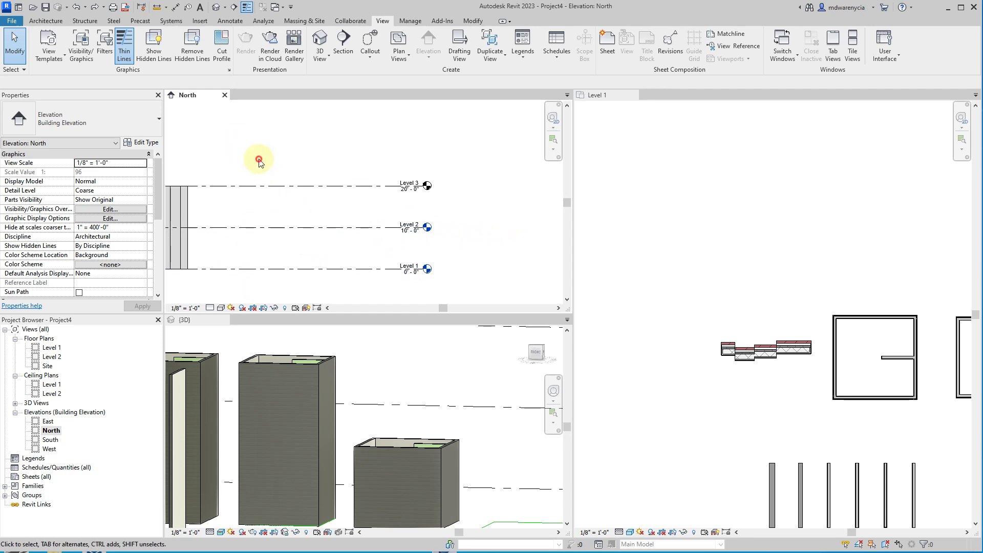
{"action": "left_click", "coordinate": [48, 22]}
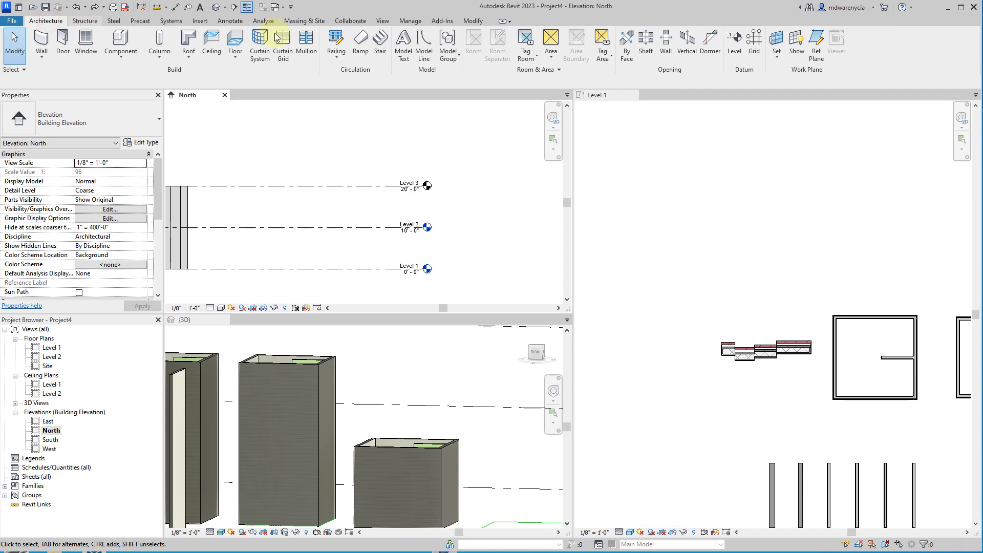
{"action": "left_click", "coordinate": [221, 23]}
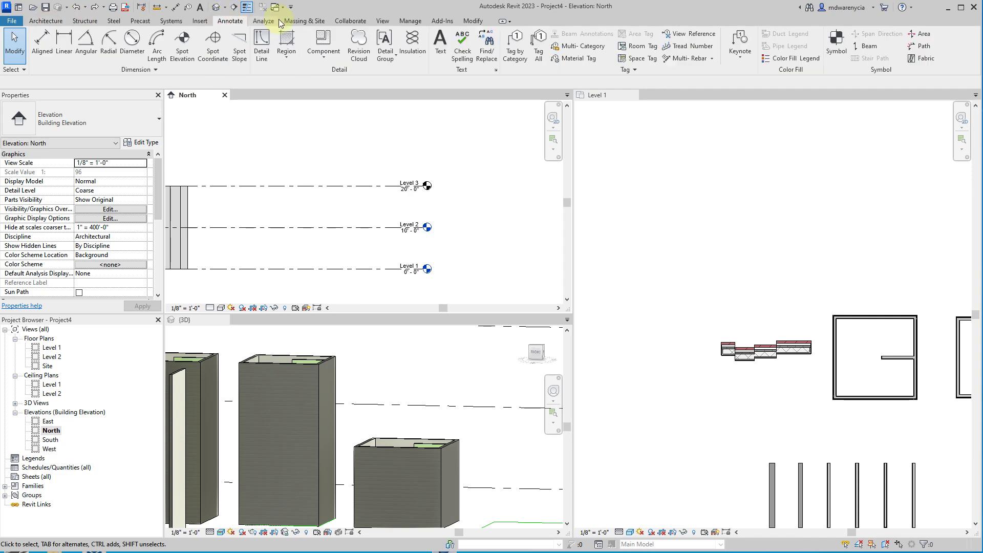
{"action": "left_click", "coordinate": [381, 21]}
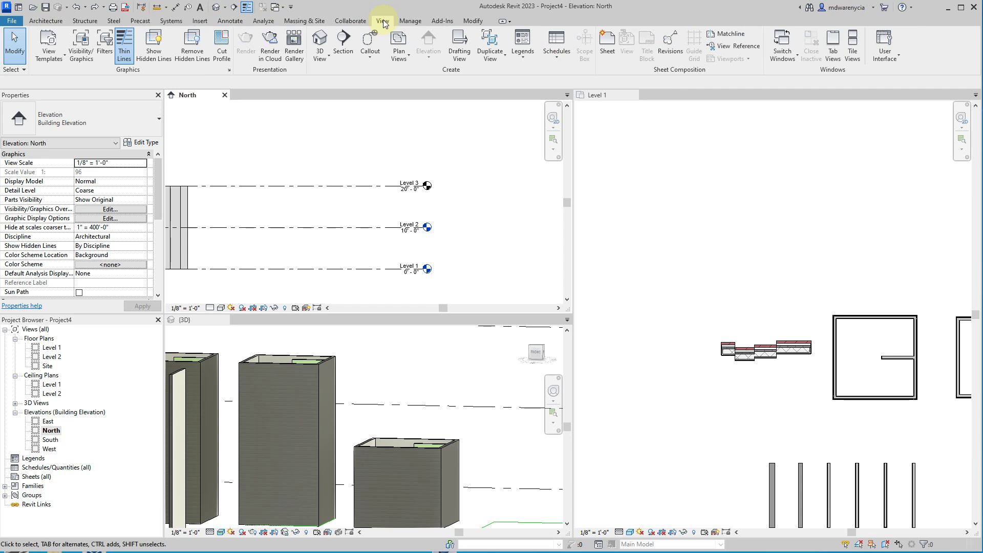
{"action": "left_click", "coordinate": [403, 40]}
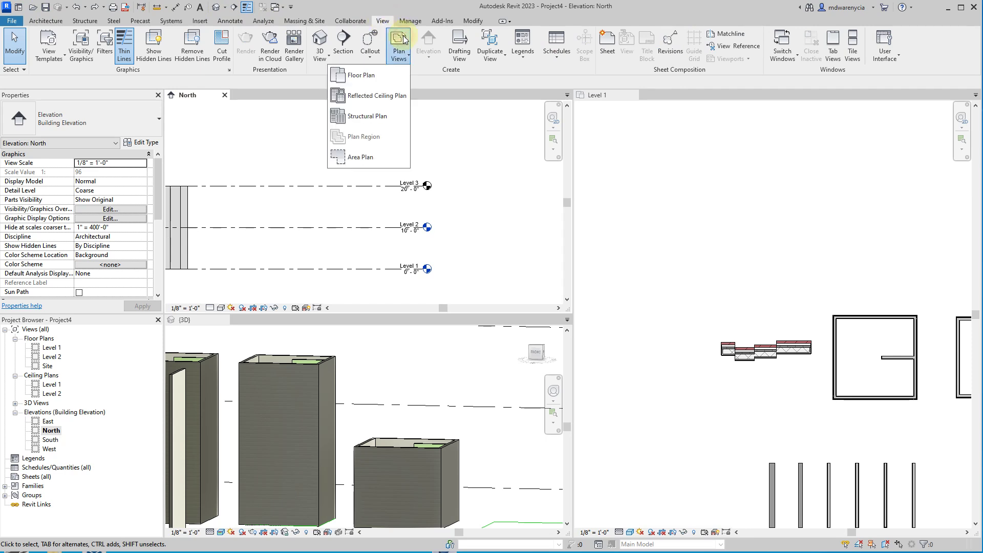
{"action": "left_click", "coordinate": [367, 75]}
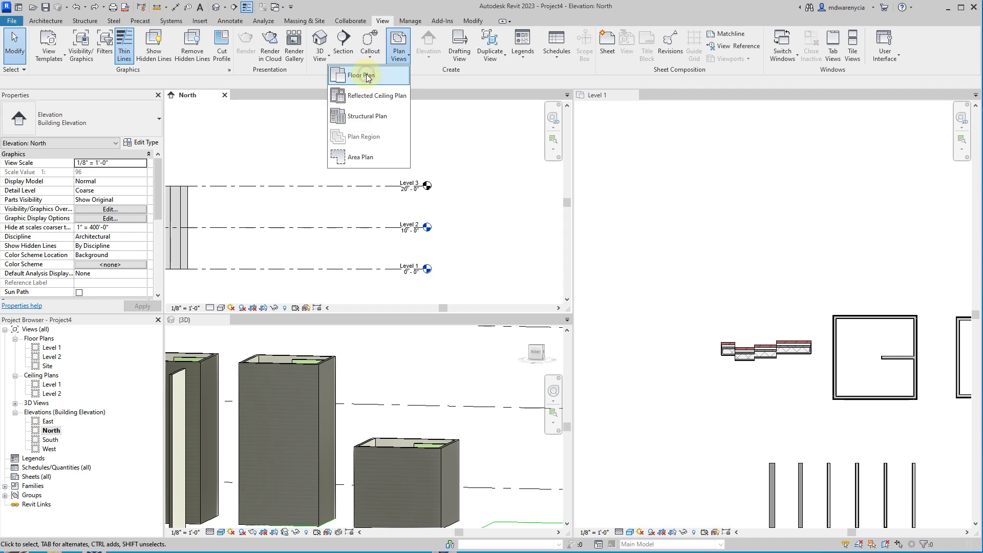
{"action": "left_click", "coordinate": [409, 21]}
{"action": "left_click", "coordinate": [411, 21]}
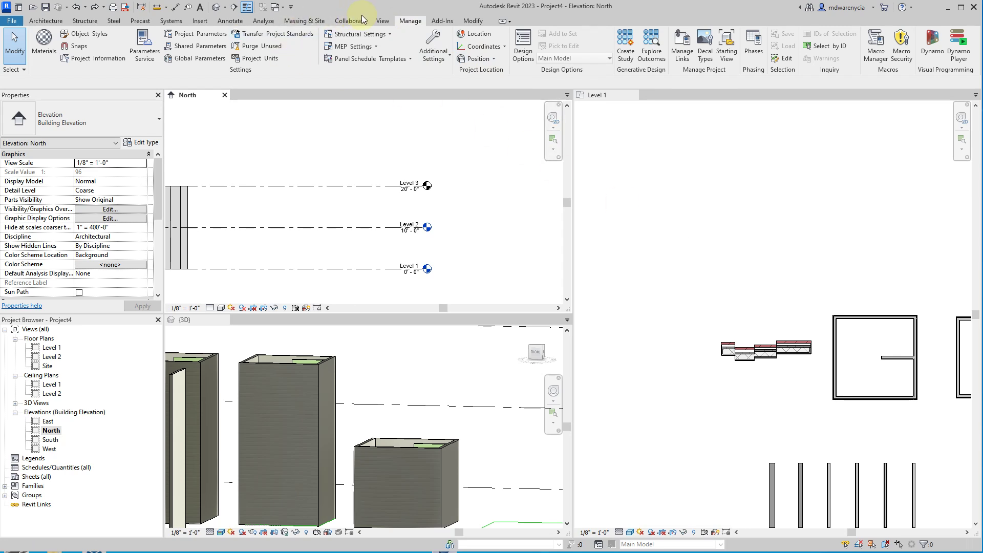
{"action": "left_click", "coordinate": [382, 21]}
{"action": "left_click", "coordinate": [398, 47]}
{"action": "left_click", "coordinate": [383, 81]}
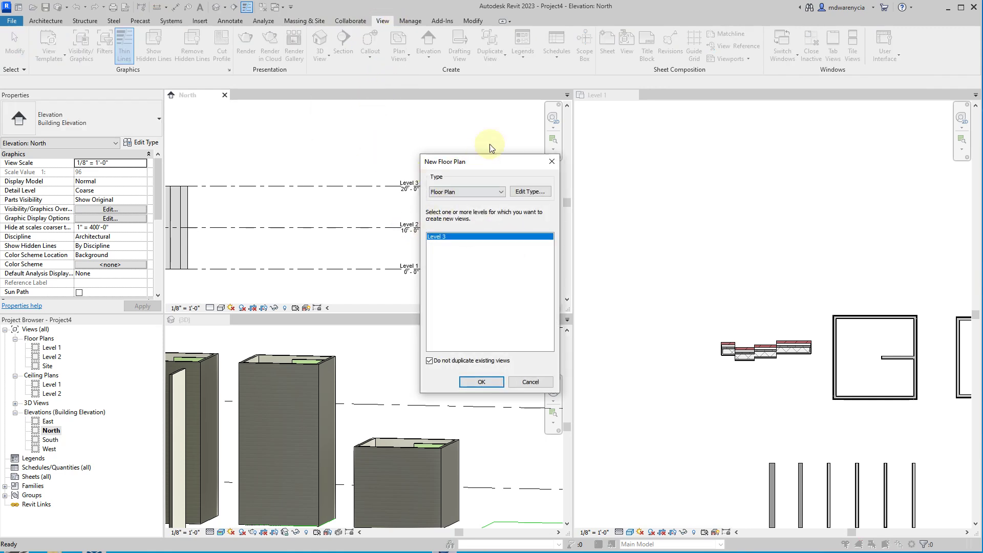
{"action": "left_click", "coordinate": [553, 163]}
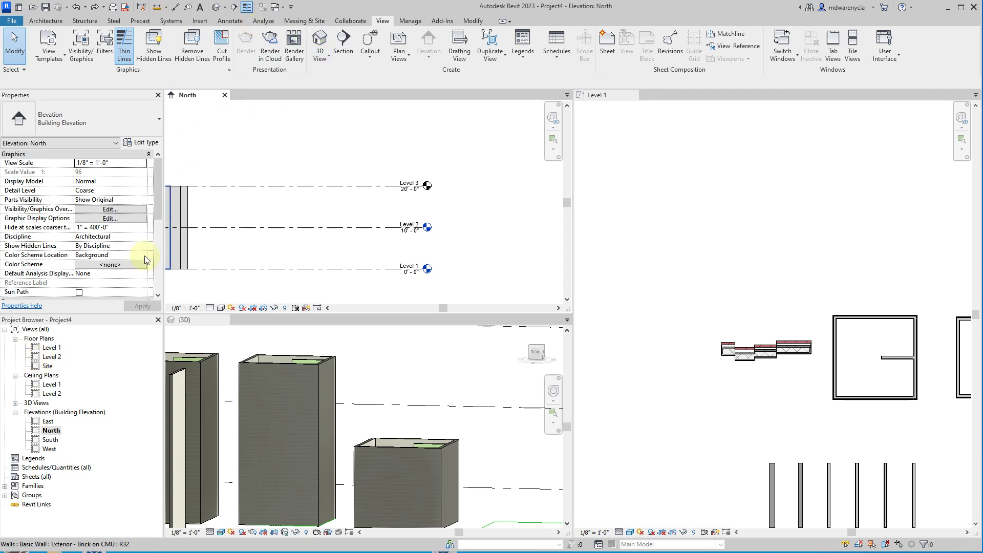
Create a new floor plan view for Level 3, using the Floor Plan type.
{"action": "left_click", "coordinate": [402, 58]}
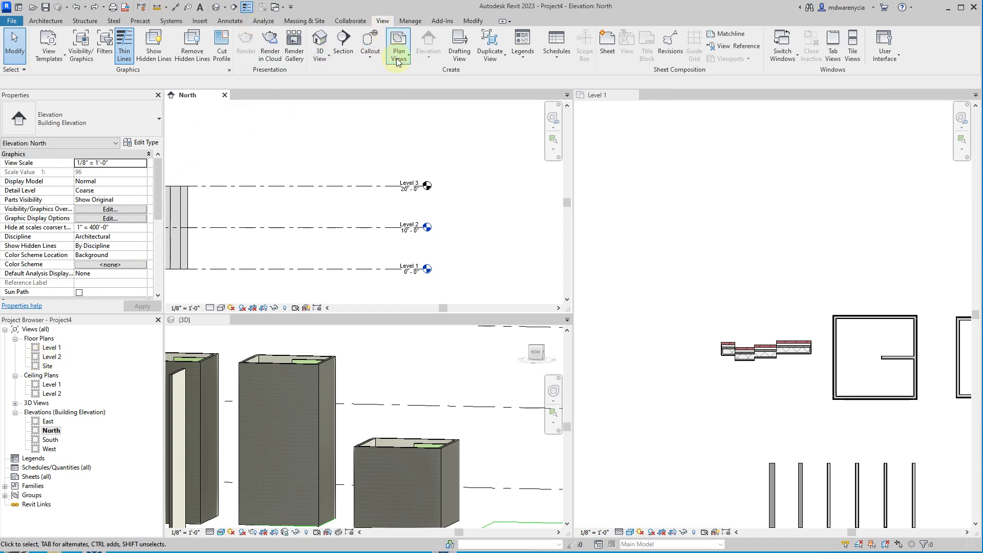
{"action": "left_click", "coordinate": [392, 77]}
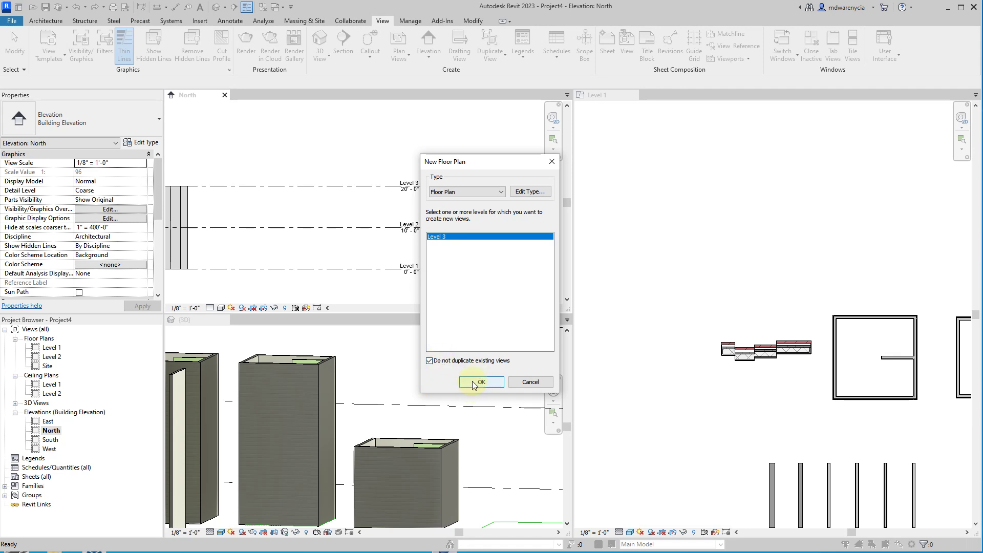
{"action": "left_click", "coordinate": [502, 192]}
{"action": "left_click", "coordinate": [461, 200]}
{"action": "left_click", "coordinate": [475, 383]}
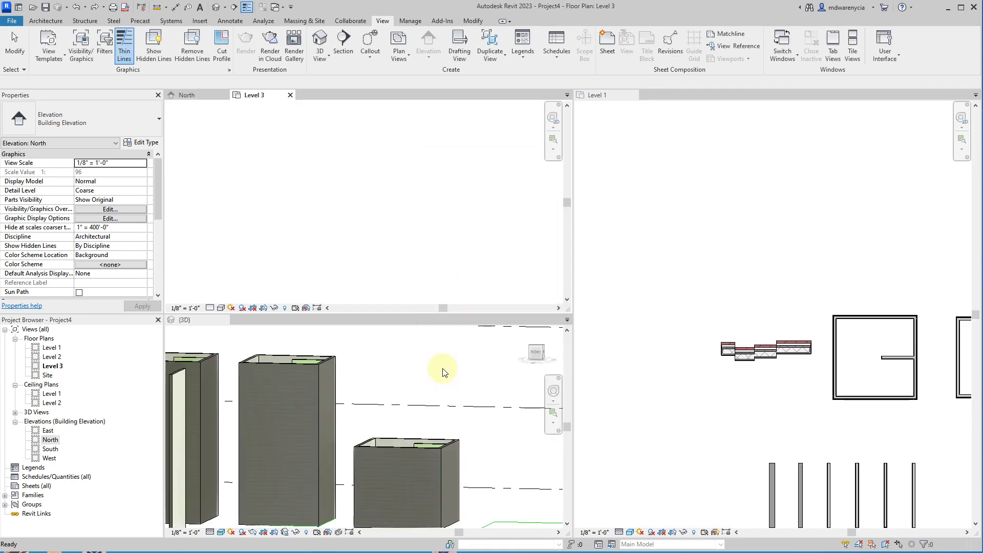
Open the Level 2 floor plan for a look, and close both the Level 2 and Level 3 plan views.
{"action": "double_click", "coordinate": [53, 357]}
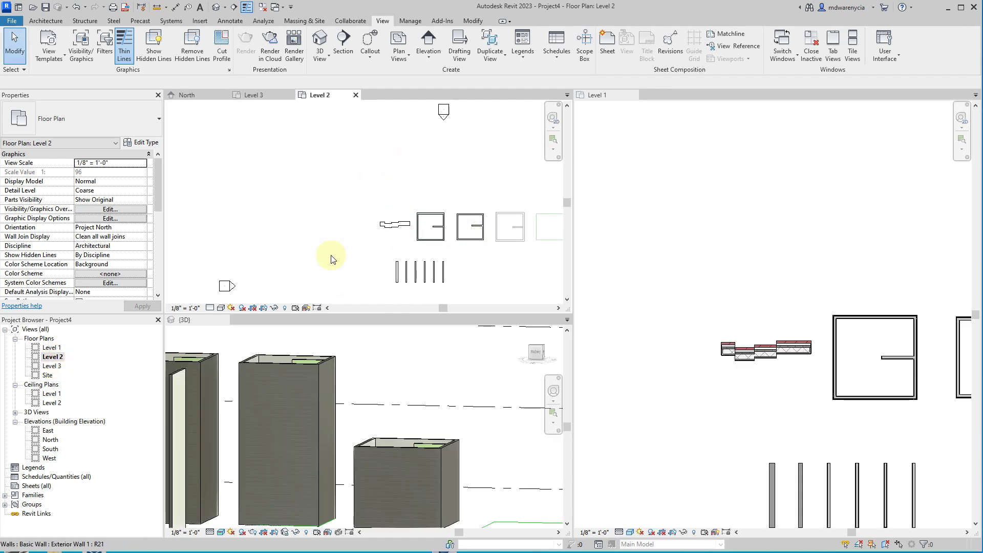
{"action": "left_click", "coordinate": [354, 96]}
{"action": "left_click", "coordinate": [290, 95]}
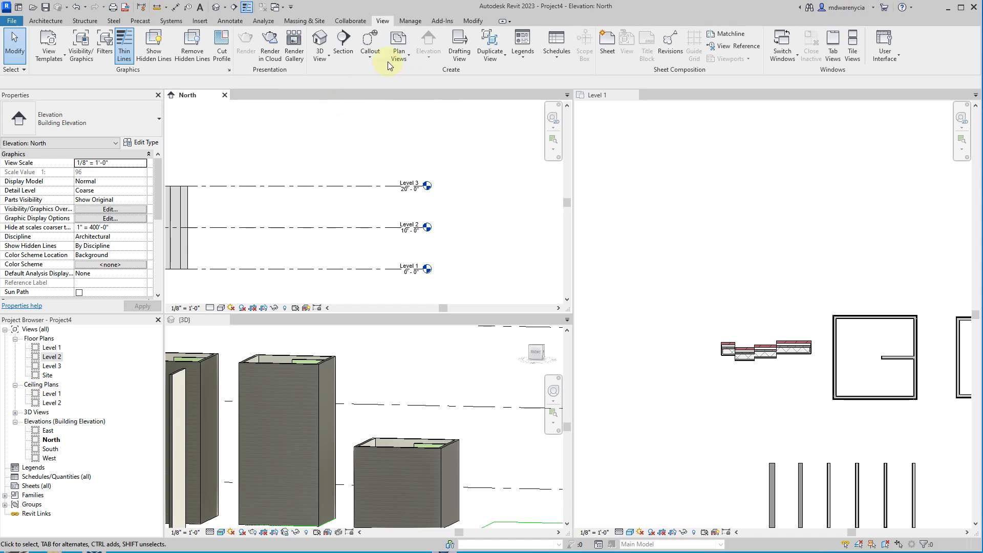
Create a reflected ceiling plan view for Level 3.
{"action": "left_click", "coordinate": [398, 51]}
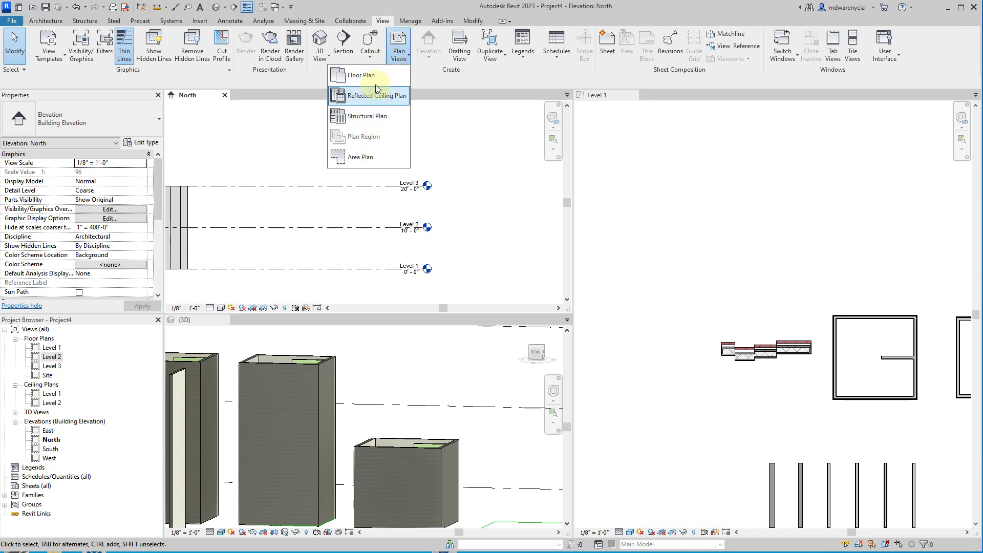
{"action": "left_click", "coordinate": [376, 95]}
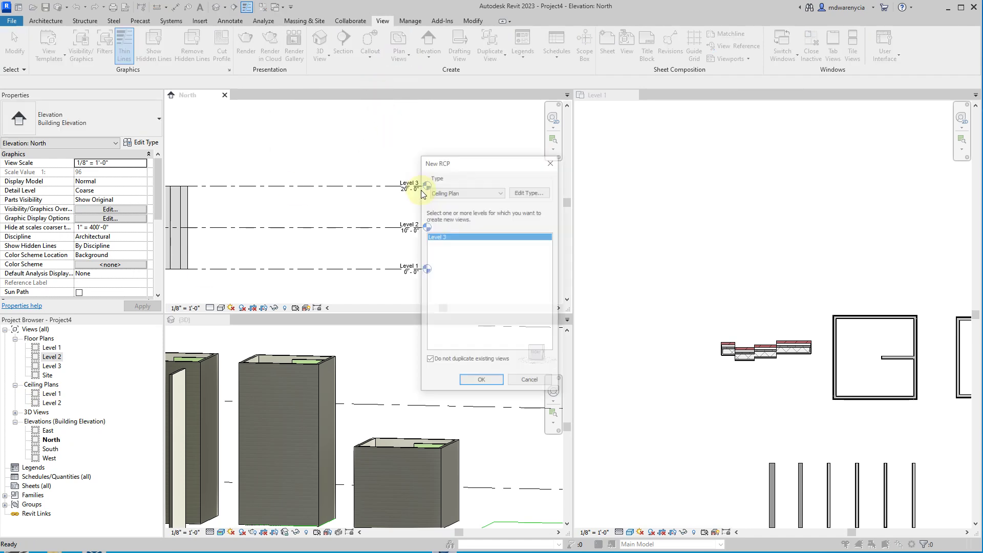
{"action": "left_click", "coordinate": [466, 383]}
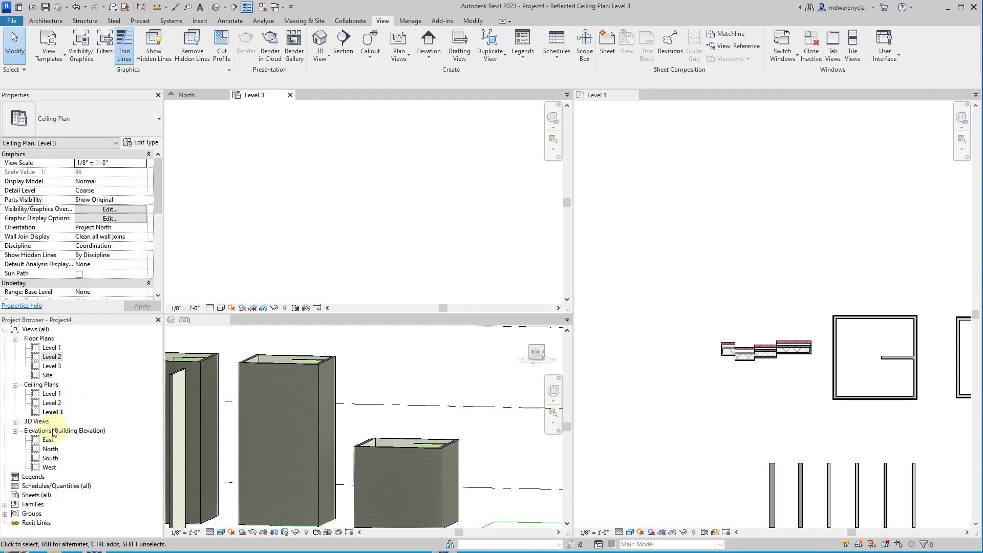
Expand the project's 3D Views list and examine the 3D model alongside the Level 3 ceiling plan.
{"action": "left_click", "coordinate": [15, 421]}
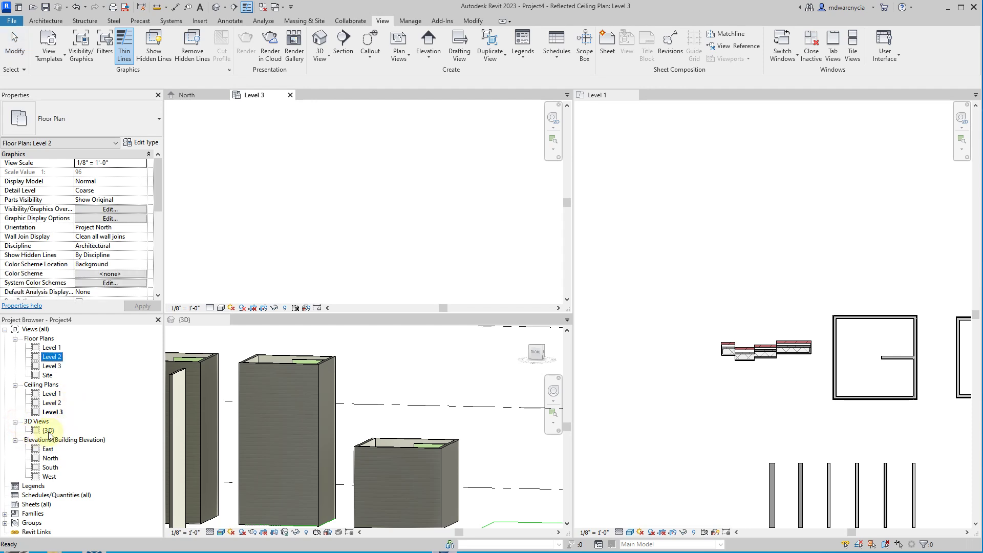
{"action": "scroll", "coordinate": [281, 412], "scroll_direction": "down", "scroll_amount": 2}
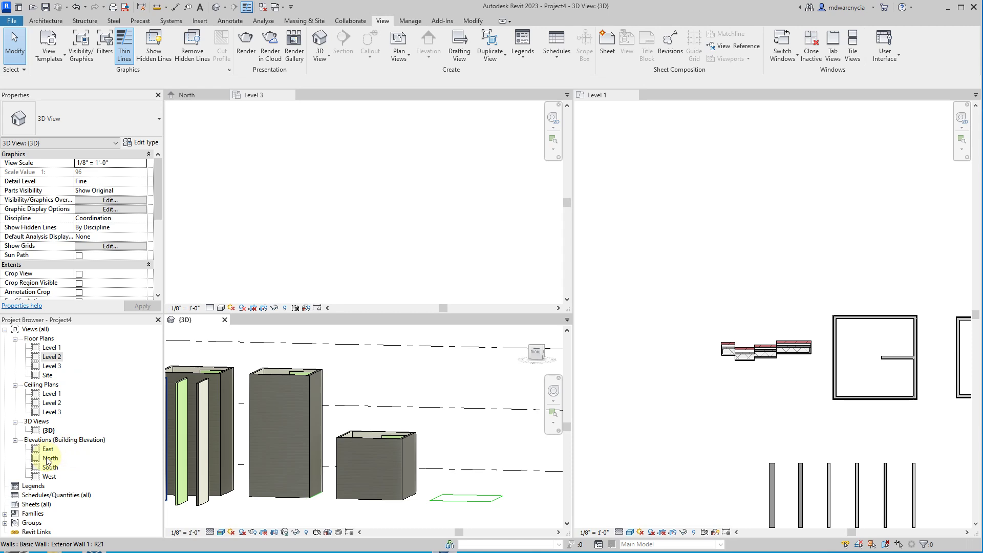
{"action": "left_click", "coordinate": [366, 256]}
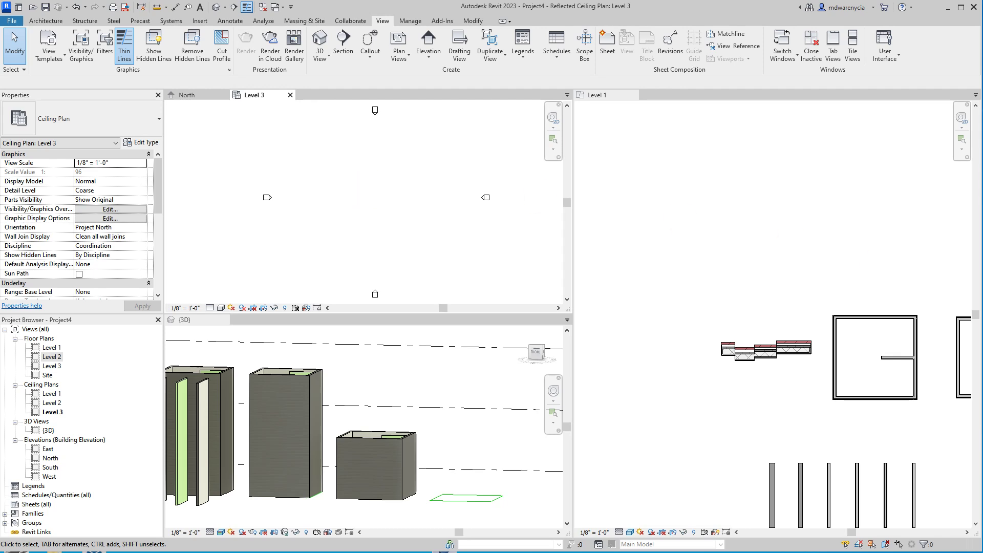
Delete the six parallel sample walls and the four staggered brick wall segments from the Level 1 floor plan.
{"action": "middle_click", "coordinate": [873, 522]}
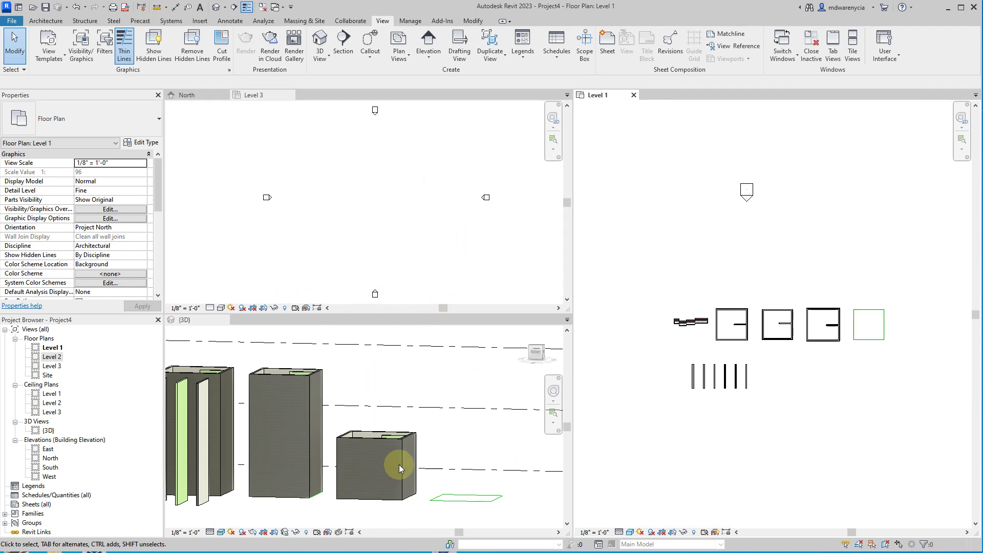
{"action": "left_click", "coordinate": [669, 369]}
{"action": "left_click_drag", "start_coordinate": [756, 406], "coordinate": [629, 347]}
{"action": "key", "text": "Delete"}
{"action": "left_click", "coordinate": [700, 323]}
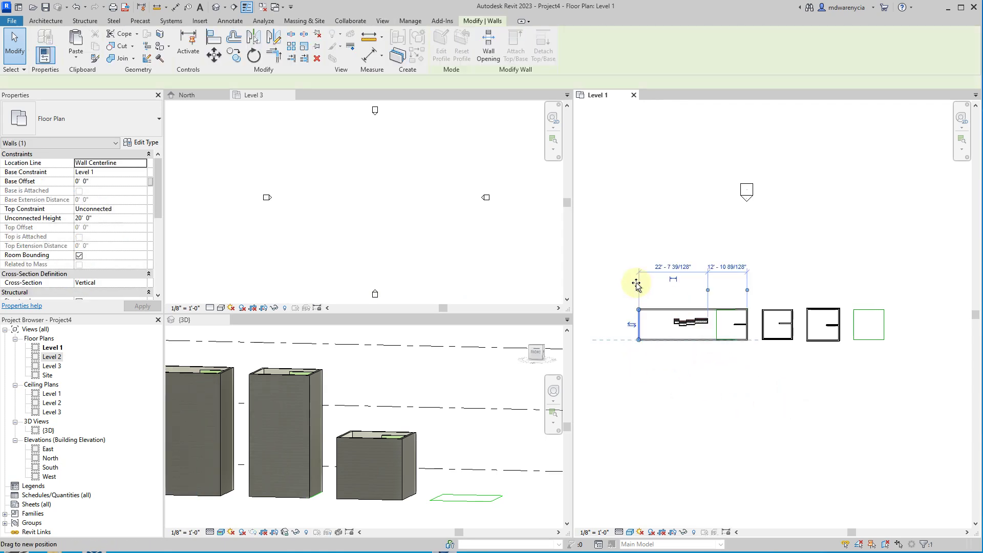
{"action": "left_click", "coordinate": [699, 347]}
{"action": "left_click_drag", "start_coordinate": [694, 352], "coordinate": [636, 287]}
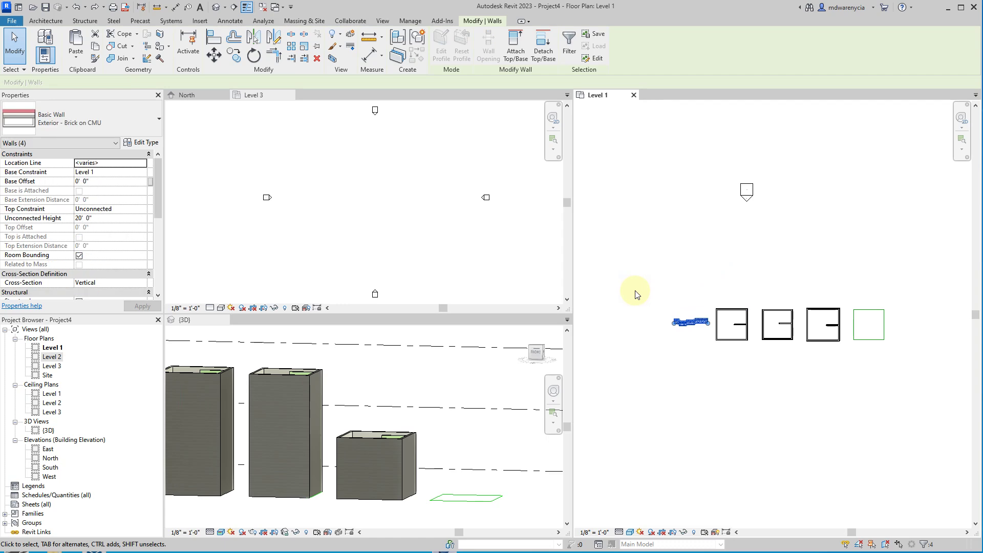
{"action": "key", "text": "Delete"}
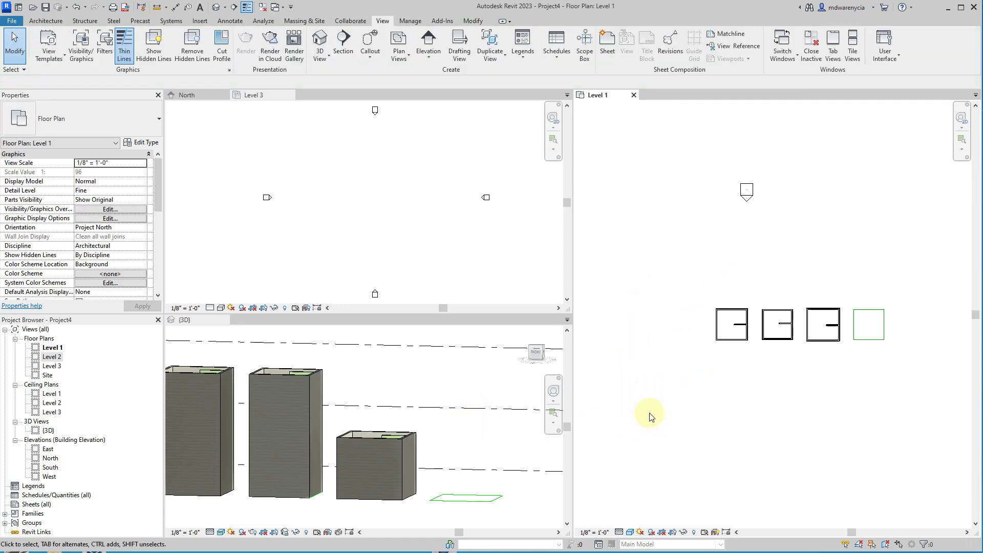
Delete all the sample lines from the Level 1 floor plan, including the green square.
{"action": "left_click", "coordinate": [873, 342]}
{"action": "right_click", "coordinate": [874, 344]}
{"action": "left_click", "coordinate": [937, 454]}
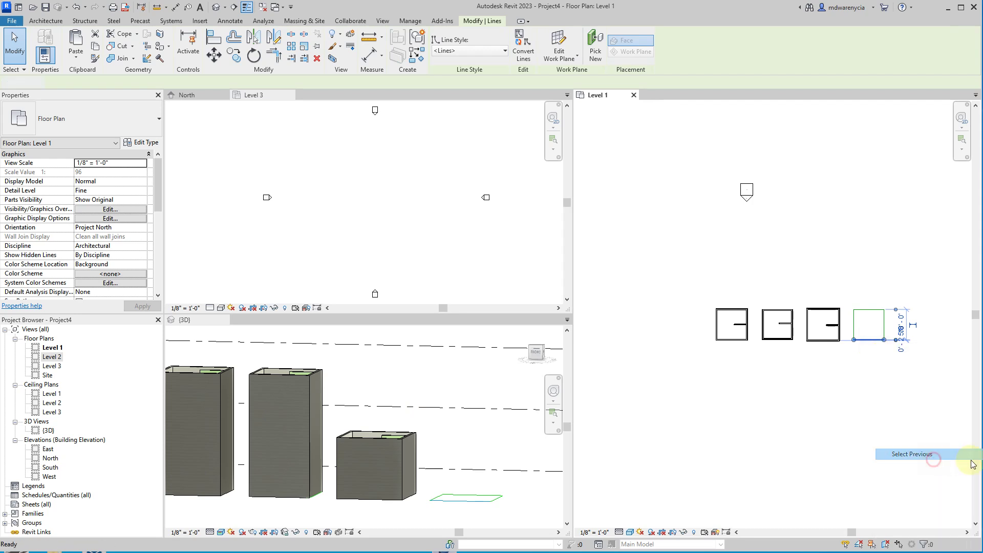
{"action": "left_click", "coordinate": [872, 341]}
{"action": "right_click", "coordinate": [872, 341]}
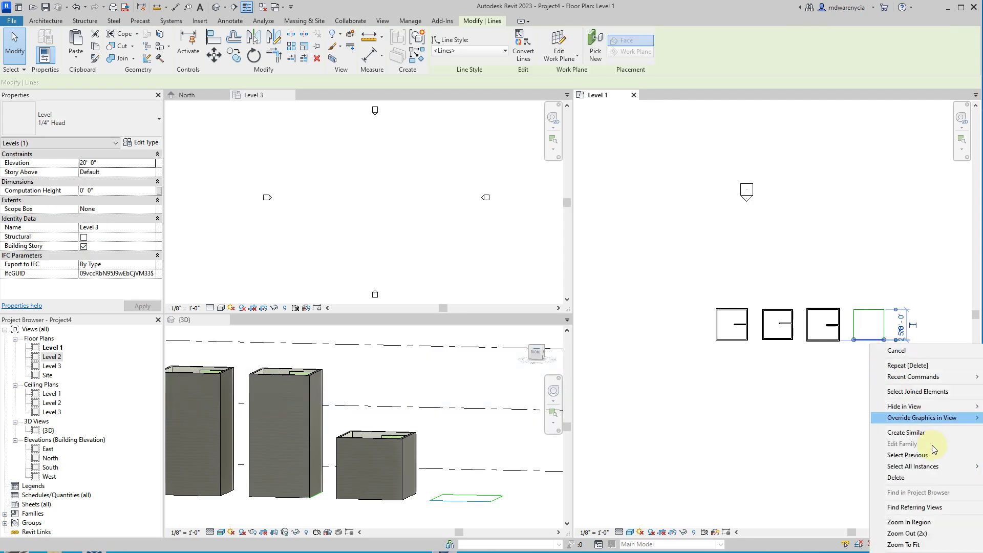
{"action": "left_click", "coordinate": [901, 453]}
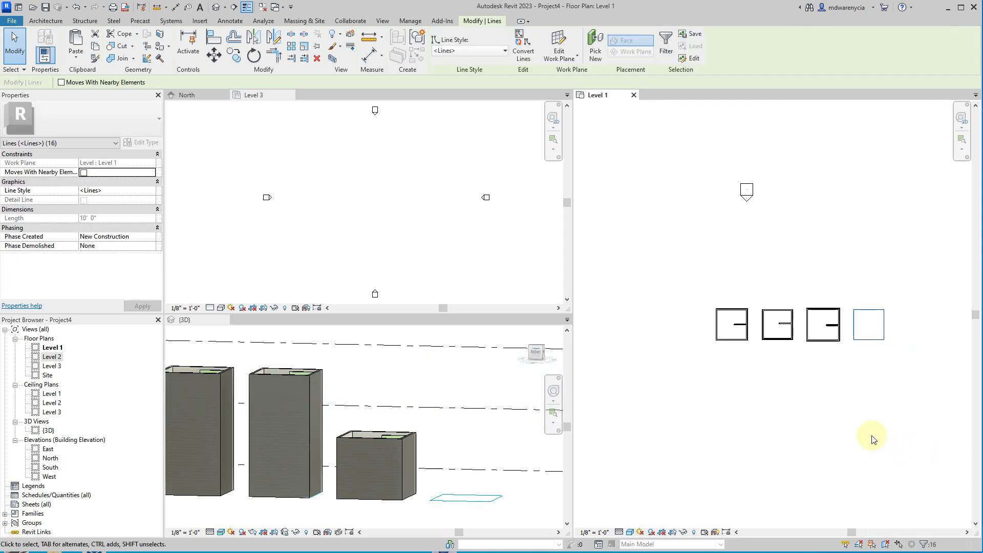
{"action": "key", "text": "Delete"}
Set the Top Constraint of all walls in the three square enclosures to Up to level: Level 2.
{"action": "scroll", "coordinate": [871, 327], "scroll_direction": "up", "scroll_amount": 3}
{"action": "scroll", "coordinate": [813, 322], "scroll_direction": "down", "scroll_amount": 1}
{"action": "left_click_drag", "start_coordinate": [745, 279], "coordinate": [604, 269]}
{"action": "left_click", "coordinate": [137, 208]}
{"action": "left_click", "coordinate": [141, 208]}
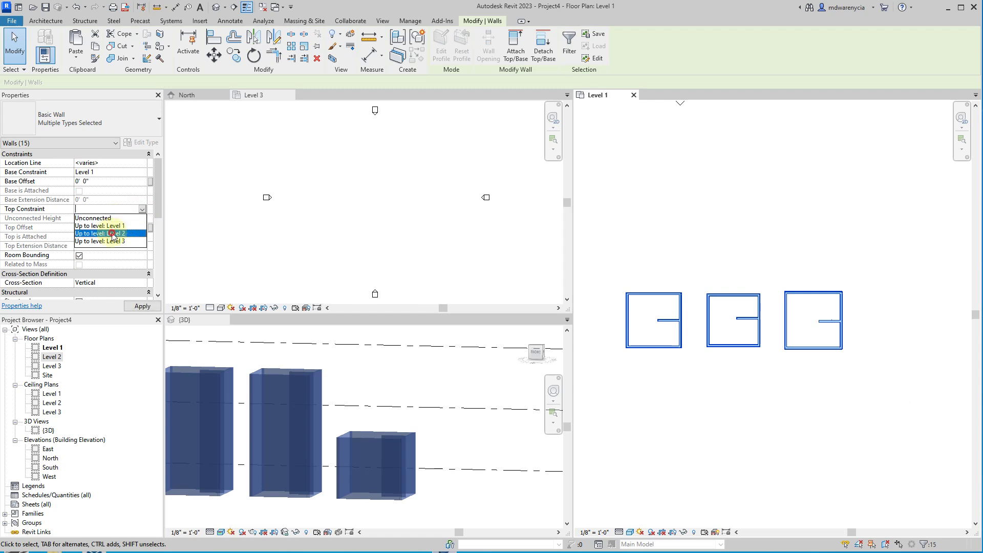
{"action": "left_click", "coordinate": [128, 229]}
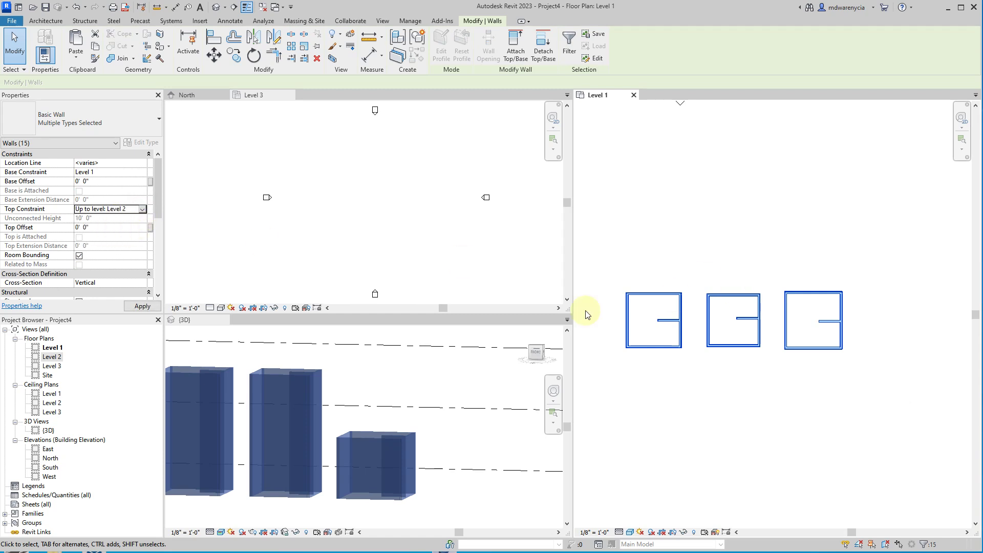
{"action": "left_click", "coordinate": [328, 390]}
Close the Level 3 view and examine the walls against the levels in the North elevation.
{"action": "left_click", "coordinate": [291, 95]}
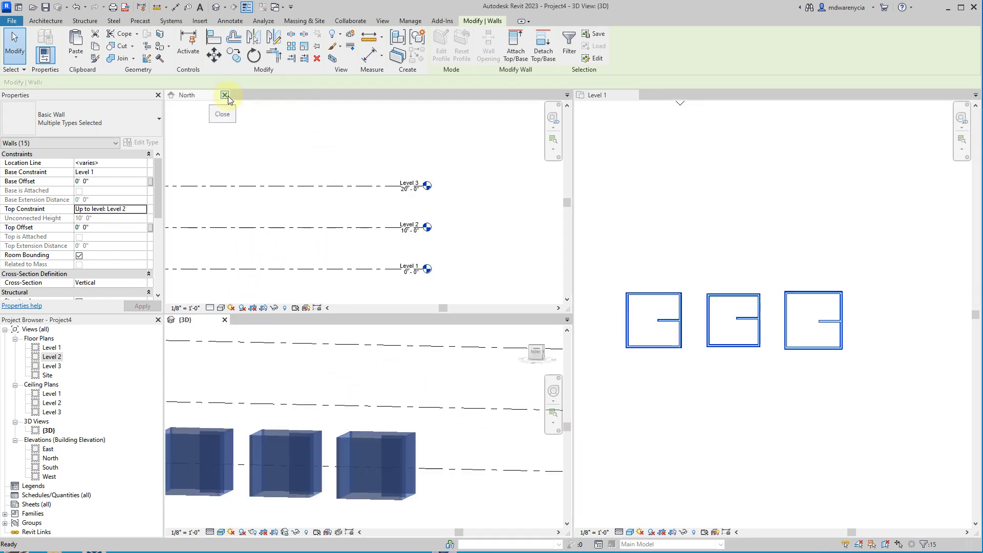
{"action": "left_click", "coordinate": [237, 127]}
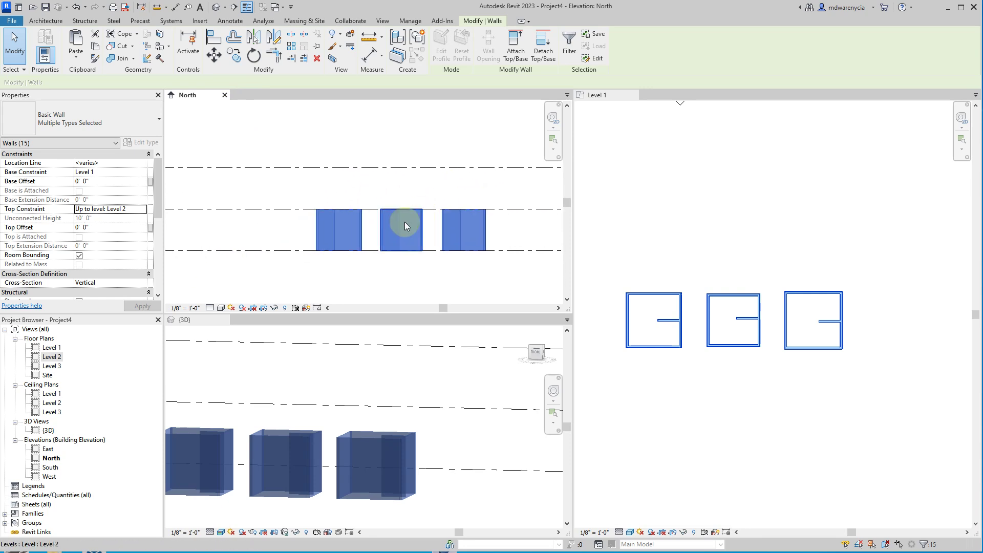
{"action": "scroll", "coordinate": [406, 223], "scroll_direction": "up", "scroll_amount": 3}
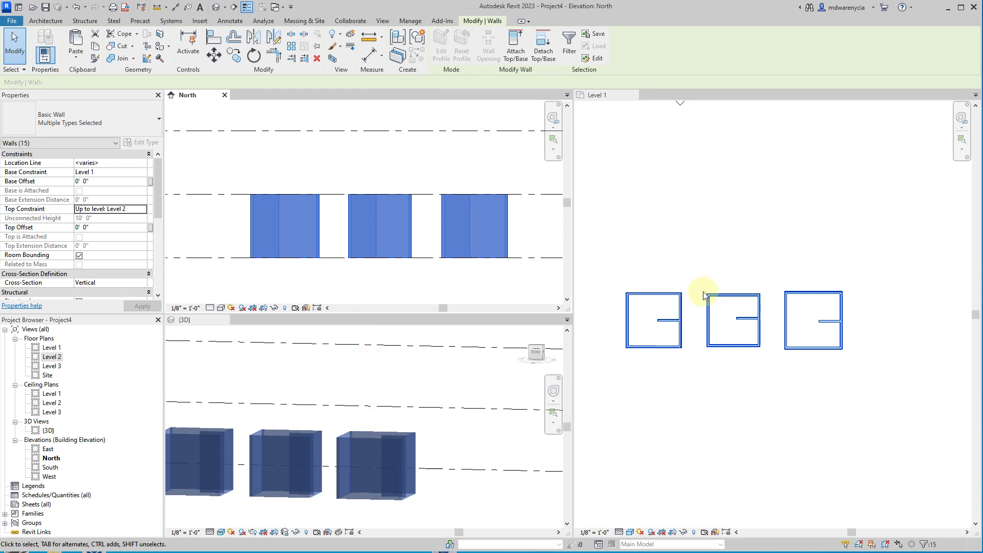
{"action": "left_click", "coordinate": [653, 307]}
{"action": "left_click", "coordinate": [348, 309]}
{"action": "left_click", "coordinate": [420, 287]}
{"action": "left_click", "coordinate": [676, 391]}
Set the Top Offset of the east wall of the westernmost square enclosure to 2'.
{"action": "scroll", "coordinate": [667, 304], "scroll_direction": "up", "scroll_amount": 3}
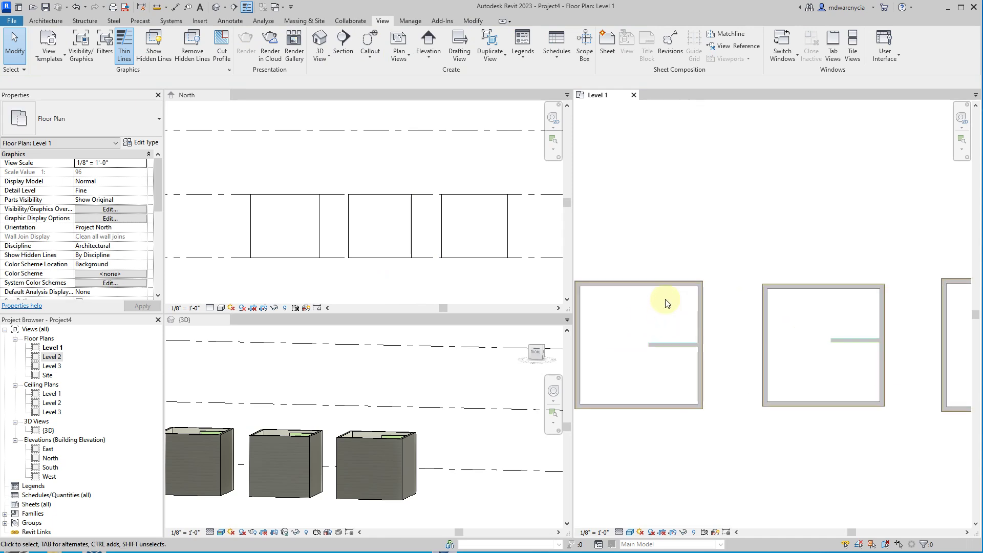
{"action": "left_click", "coordinate": [649, 282]}
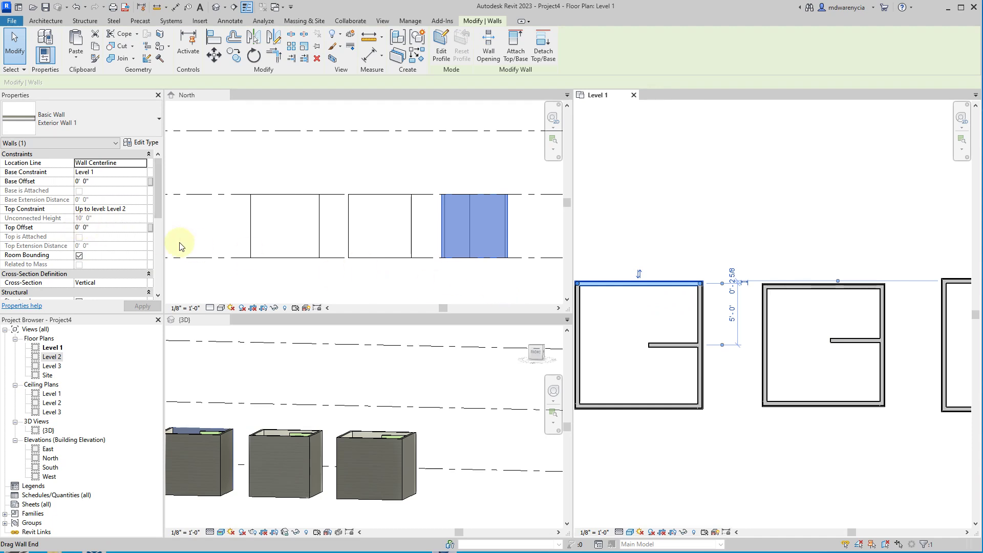
{"action": "left_click", "coordinate": [119, 227]}
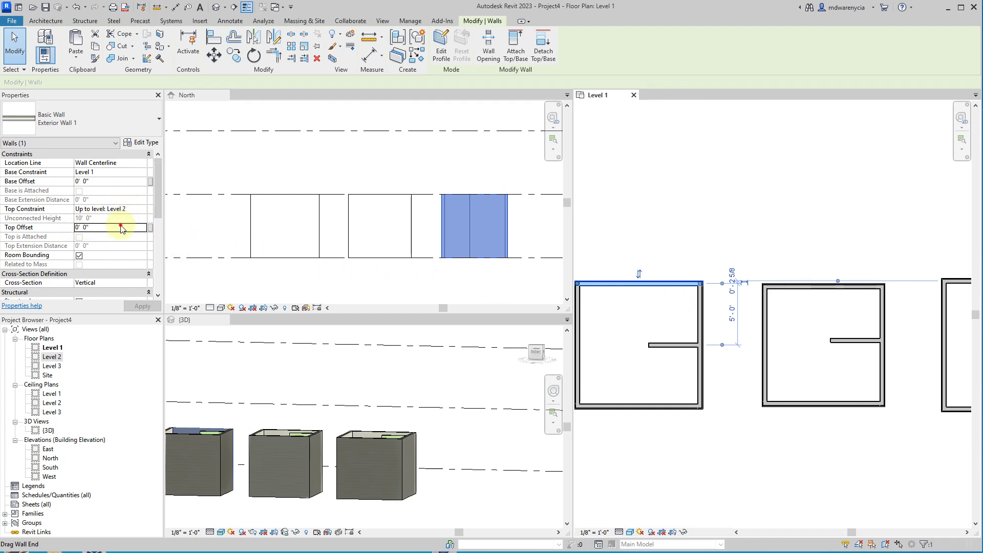
{"action": "left_click", "coordinate": [698, 319]}
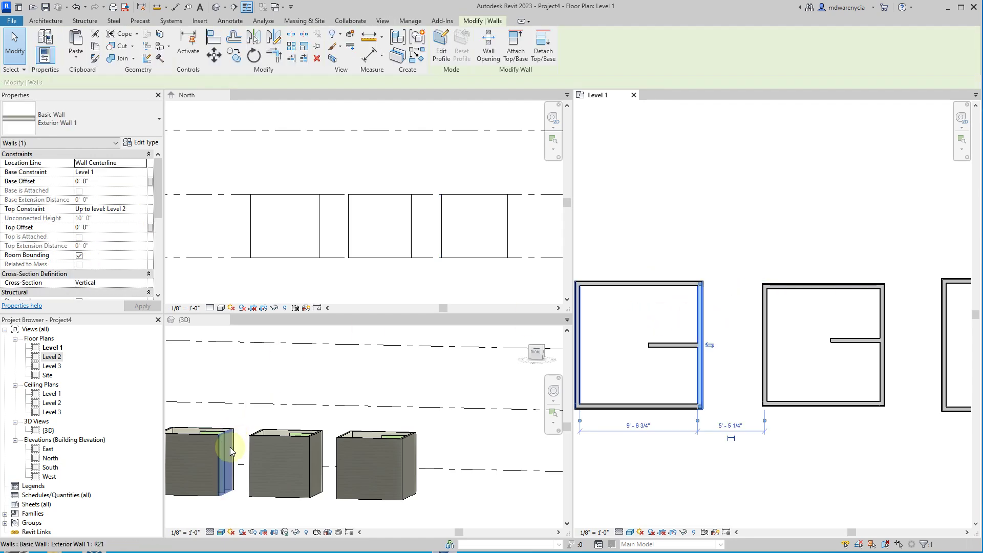
{"action": "left_click", "coordinate": [637, 289]}
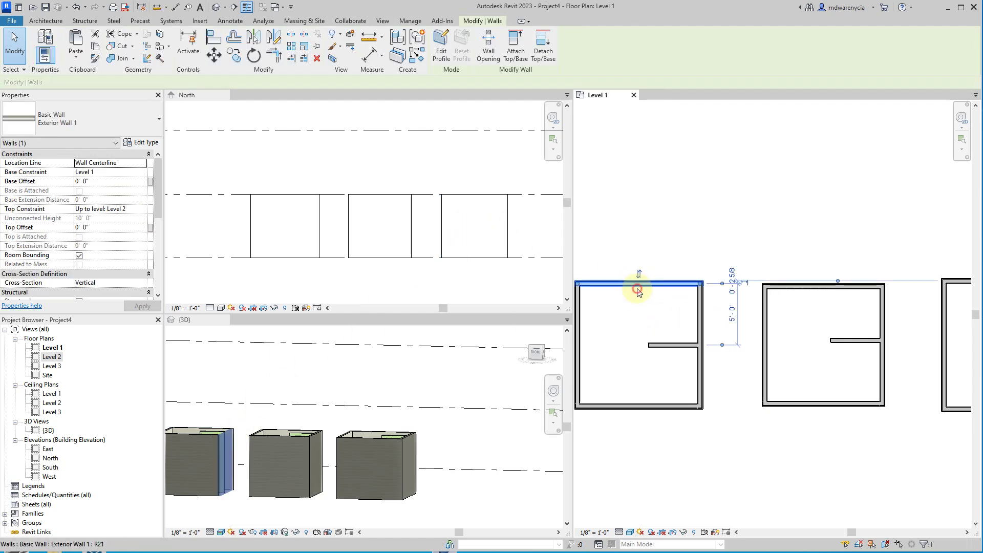
{"action": "left_click", "coordinate": [697, 314]}
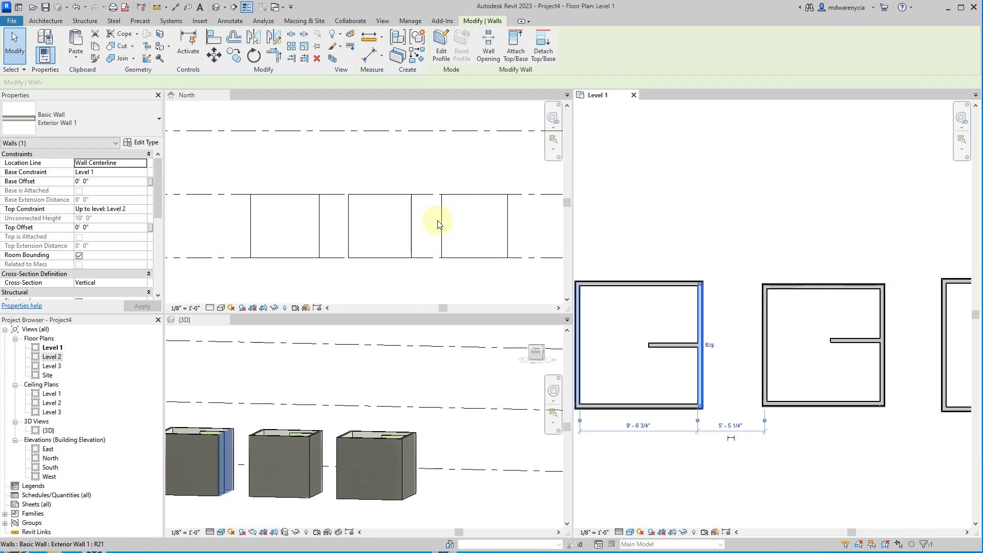
{"action": "left_click", "coordinate": [100, 226]}
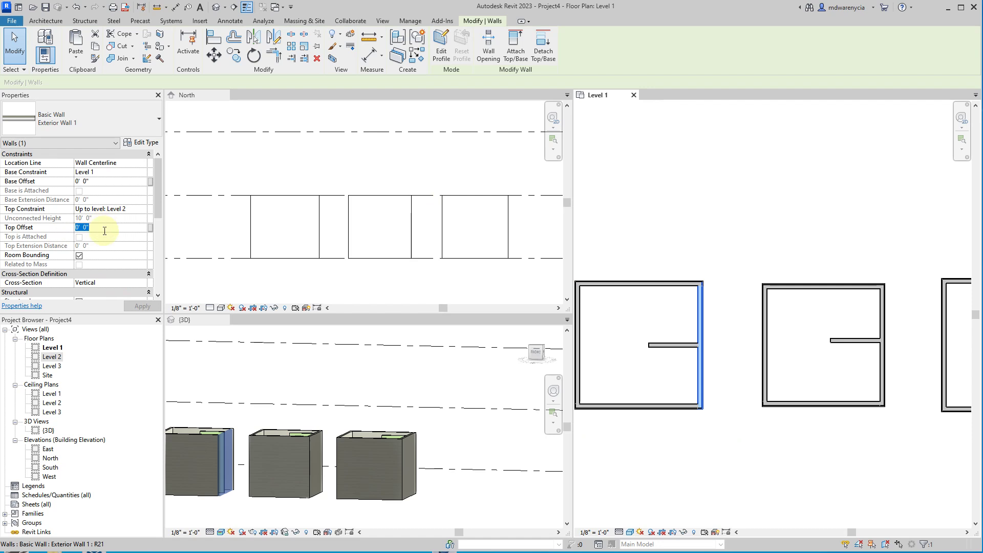
{"action": "key", "text": "Return"}
{"action": "key", "text": "BackSpace"}
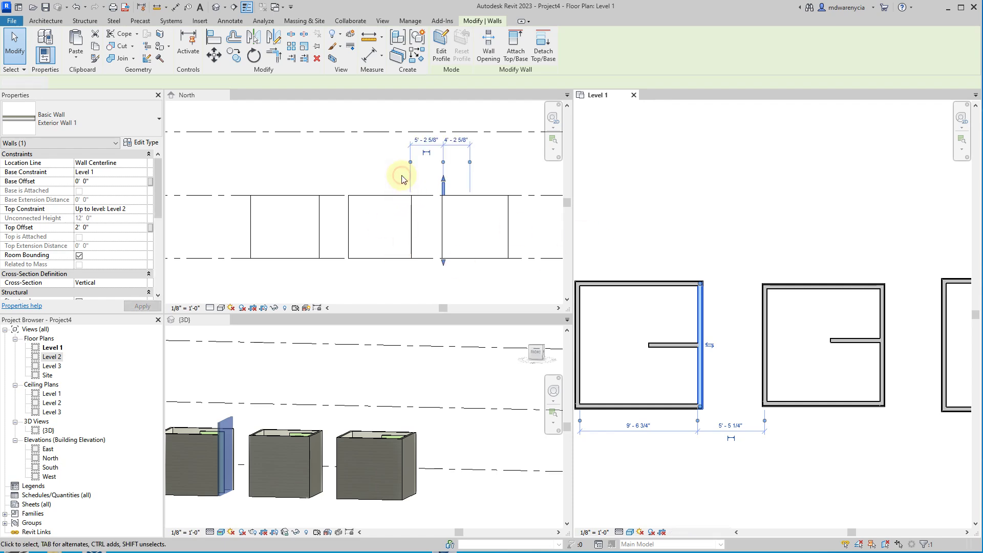
{"action": "left_click", "coordinate": [349, 170]}
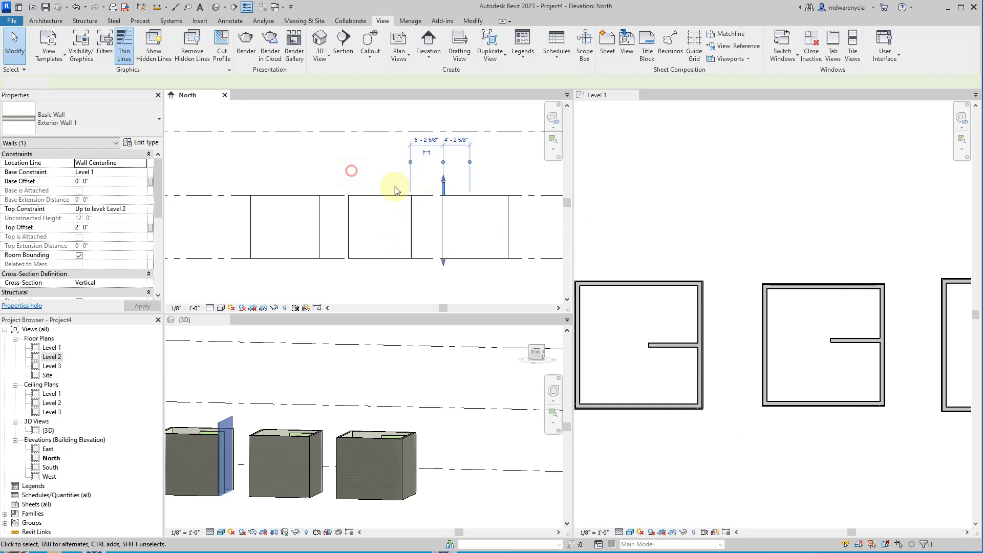
Try a 12' height for Level 2 above Level 1 in the North elevation, and undo the change.
{"action": "left_click", "coordinate": [444, 190]}
{"action": "scroll", "coordinate": [307, 217], "scroll_direction": "down", "scroll_amount": 4}
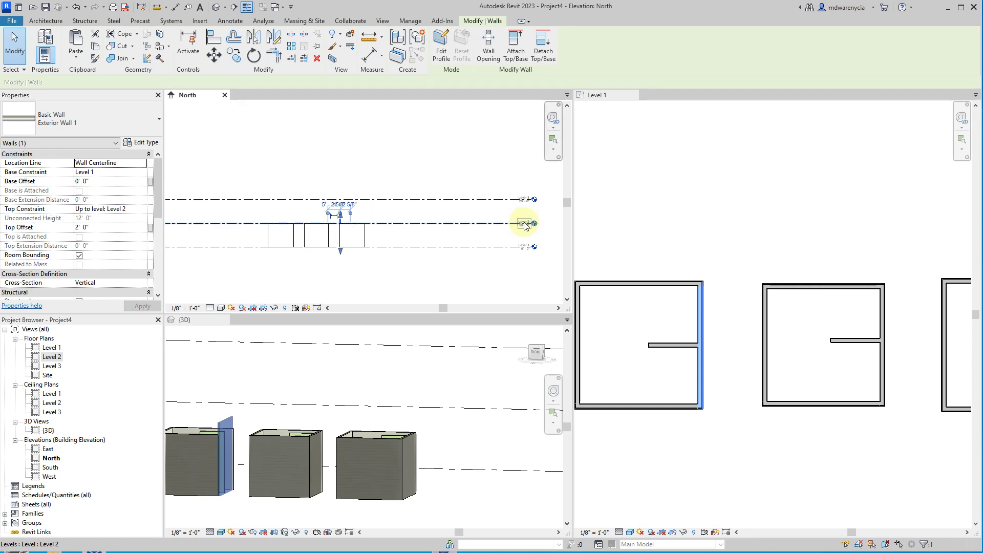
{"action": "left_click", "coordinate": [251, 223]}
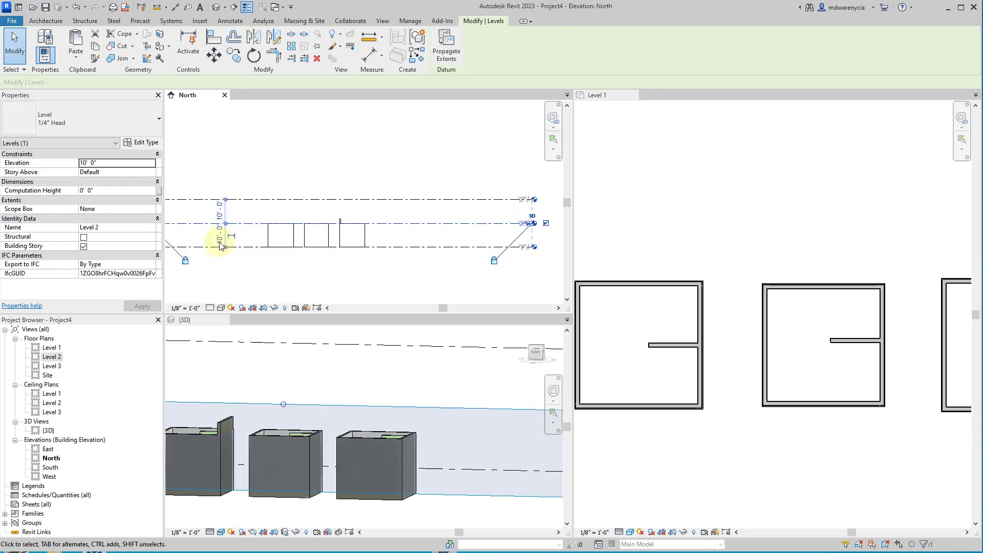
{"action": "left_click", "coordinate": [215, 234]}
{"action": "type", "text": "12"}
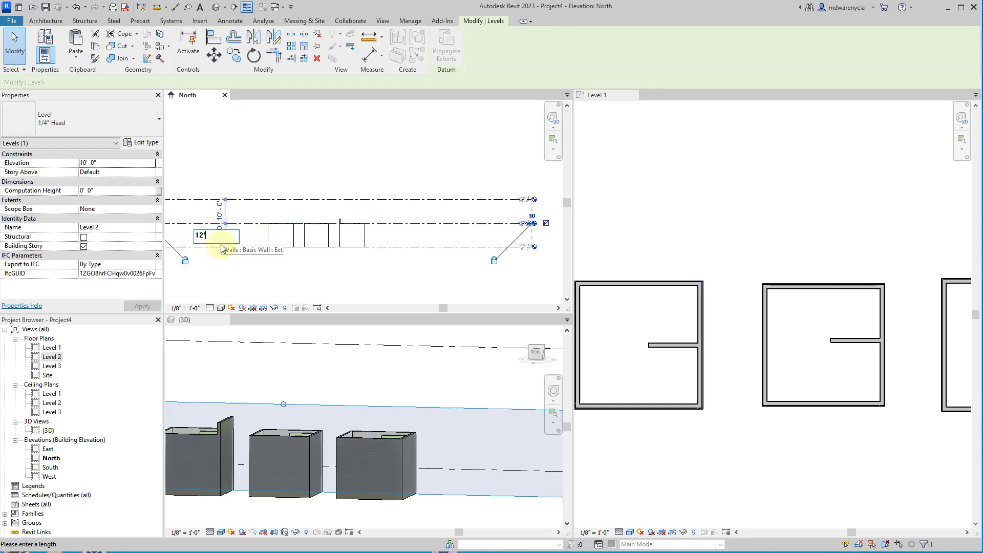
{"action": "key", "text": "Return"}
{"action": "scroll", "coordinate": [352, 214], "scroll_direction": "up", "scroll_amount": 2}
{"action": "scroll", "coordinate": [340, 213], "scroll_direction": "up", "scroll_amount": 2}
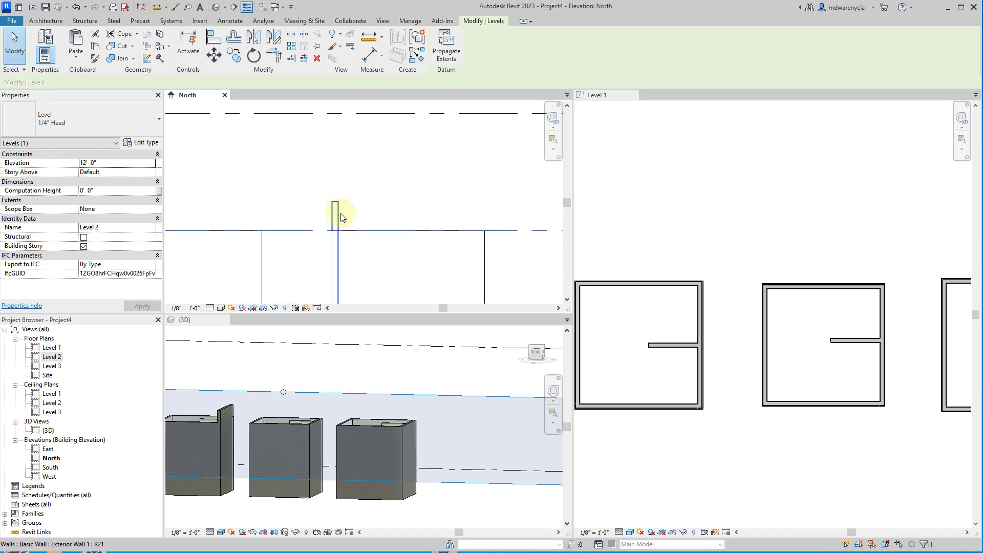
{"action": "key", "text": "Escape"}
{"action": "scroll", "coordinate": [337, 239], "scroll_direction": "down", "scroll_amount": 3}
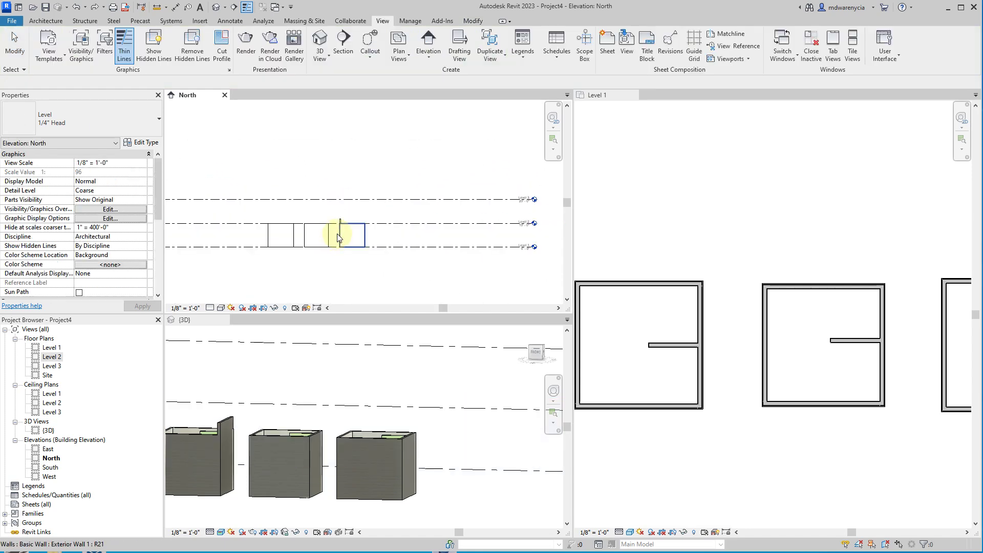
Set the Base Offset of the north wall of the westernmost square enclosure to -2'.
{"action": "left_click", "coordinate": [340, 214]}
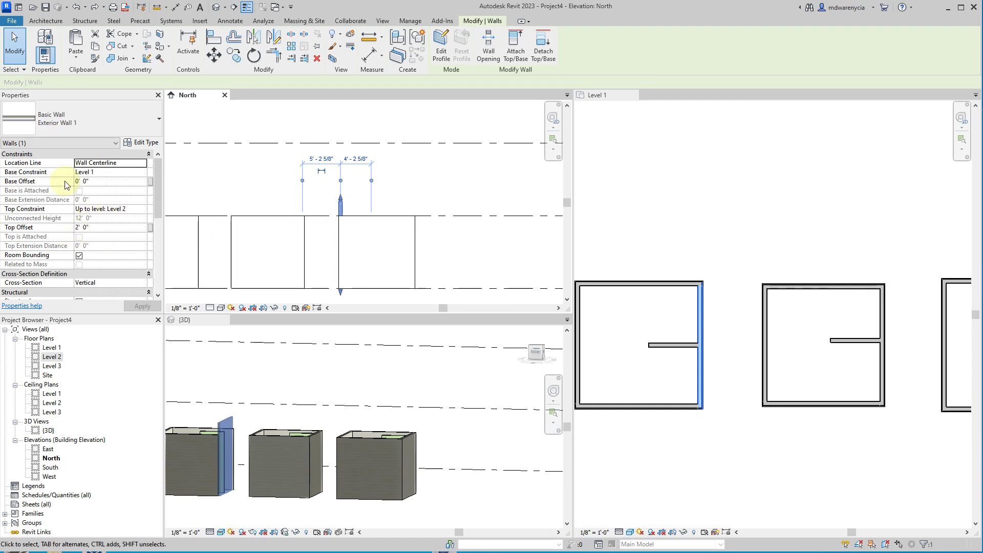
{"action": "left_click", "coordinate": [410, 235]}
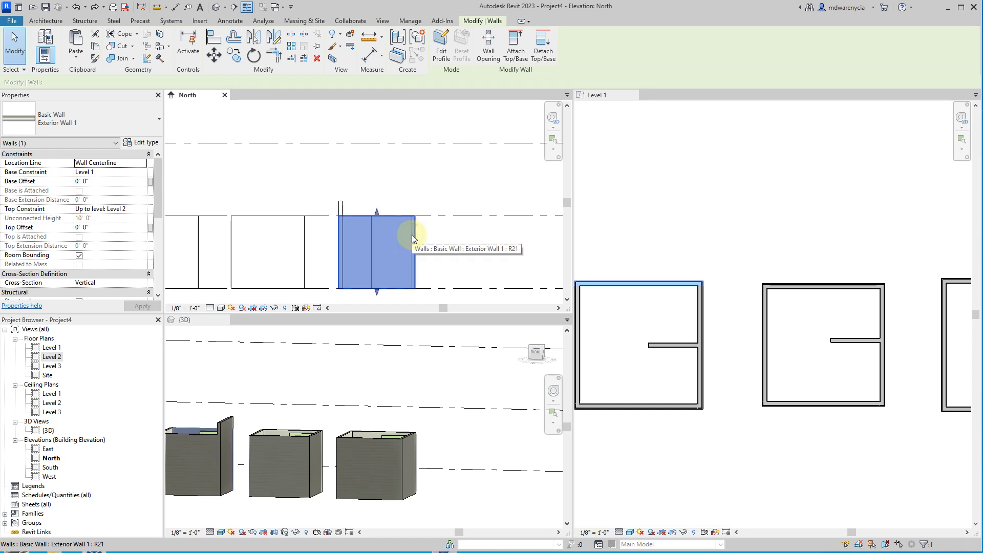
{"action": "left_click", "coordinate": [132, 183]}
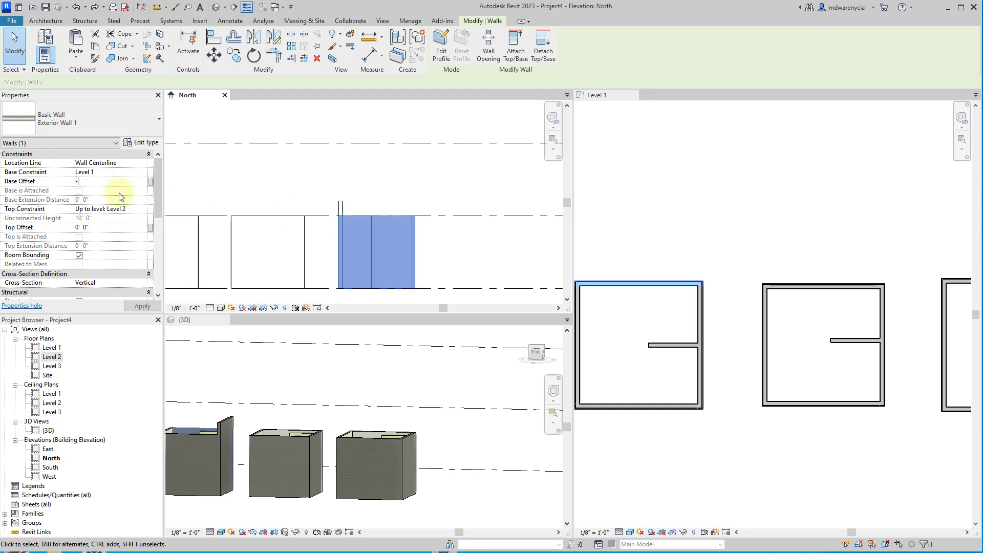
{"action": "type", "text": "-2'"}
{"action": "key", "text": "Return"}
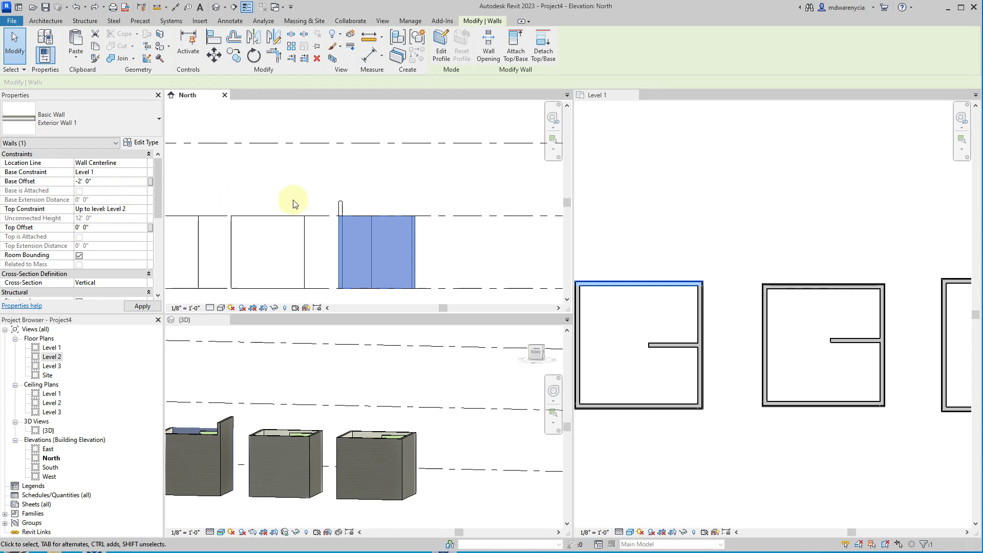
{"action": "left_click", "coordinate": [307, 203]}
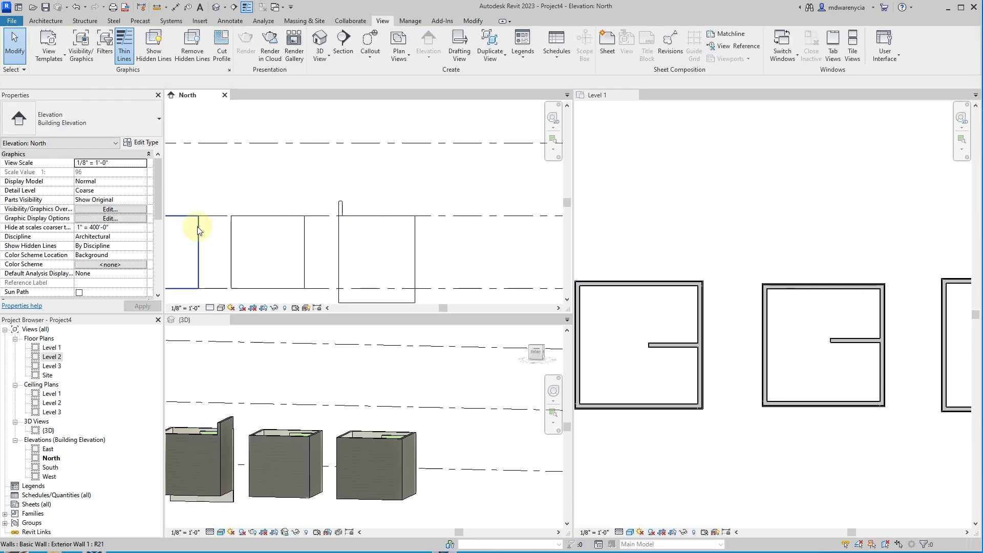
Set the Top Offset of the north wall of the middle square enclosure to 3'.
{"action": "left_click", "coordinate": [300, 236]}
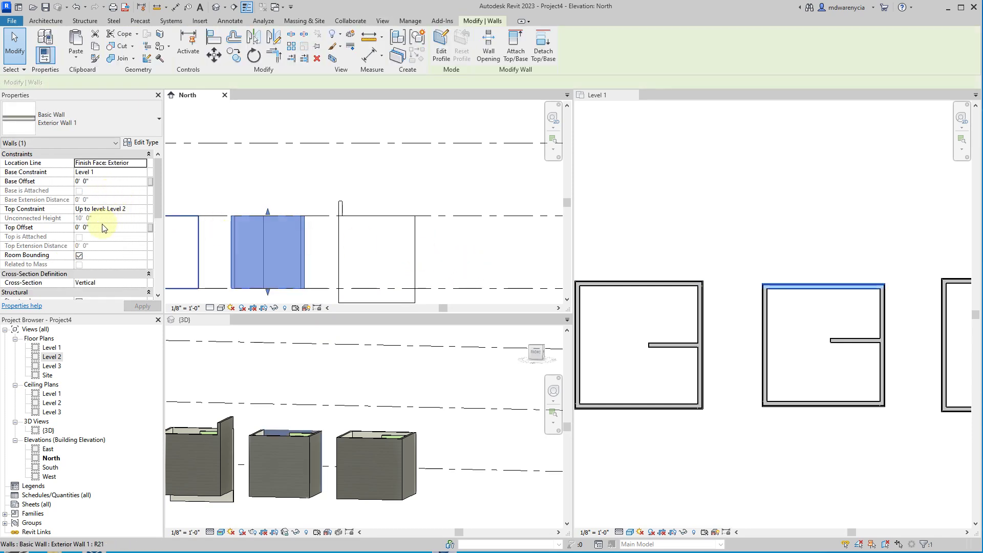
{"action": "left_click", "coordinate": [104, 228]}
{"action": "type", "text": "3'"}
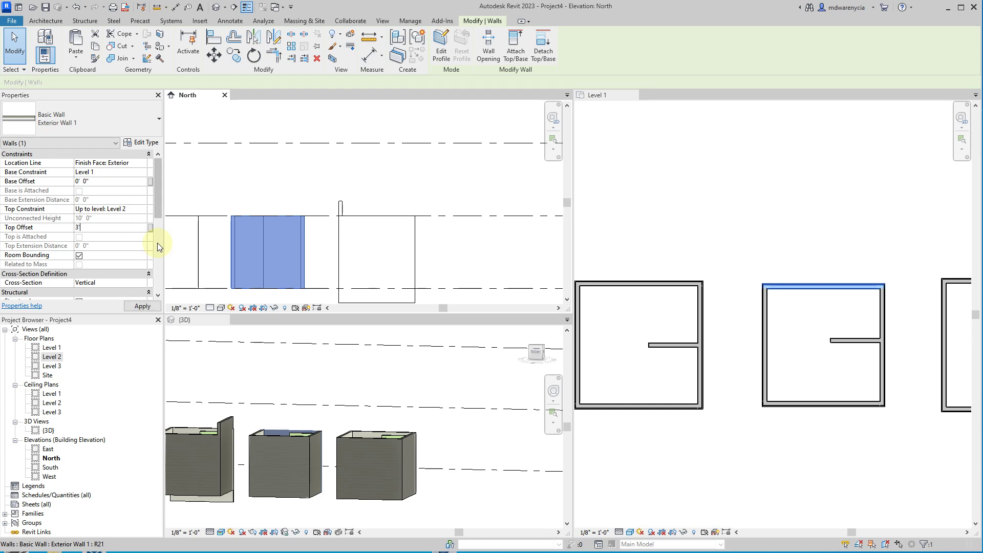
{"action": "left_click", "coordinate": [135, 310]}
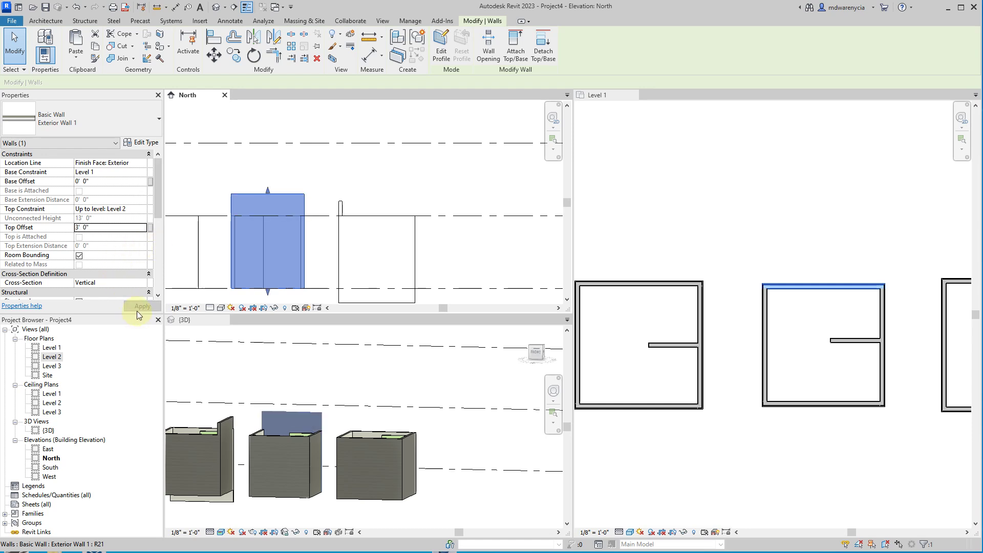
Set the Top Offset of the north wall of the middle square enclosure to 0.
{"action": "left_click", "coordinate": [98, 227]}
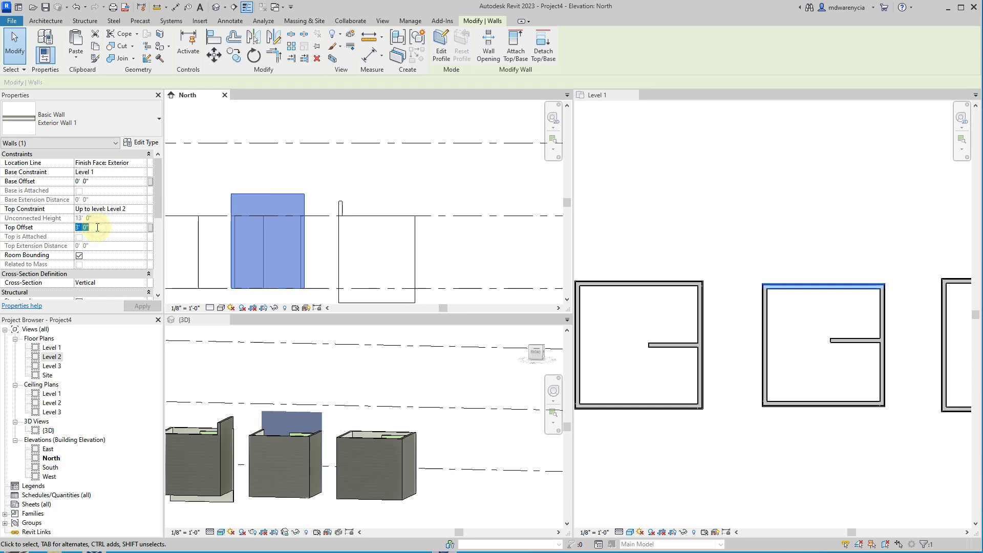
{"action": "type", "text": "-"}
{"action": "left_click", "coordinate": [127, 246]}
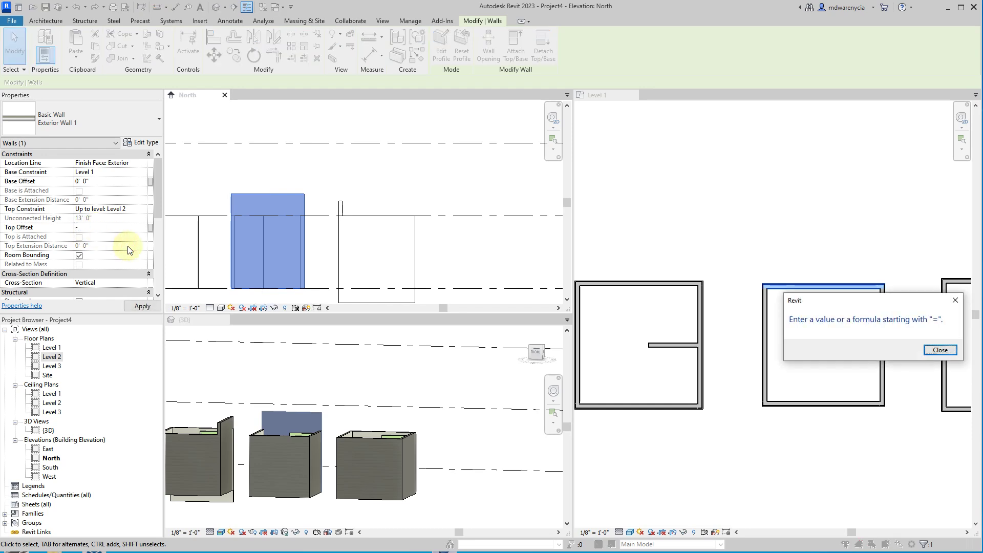
{"action": "key", "text": "Return"}
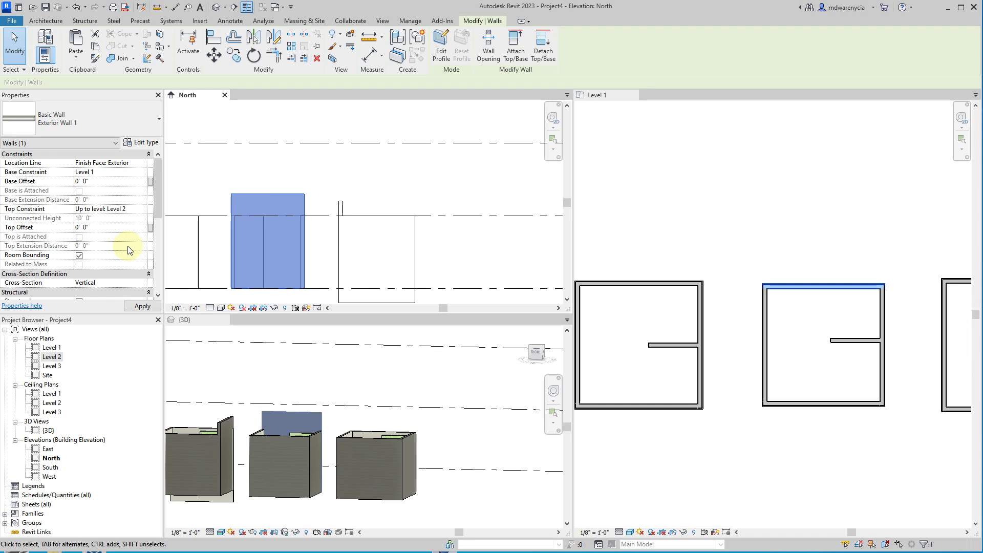
Try Top Offsets of 1' and 2' on the north wall of the middle square enclosure.
{"action": "left_click", "coordinate": [100, 228]}
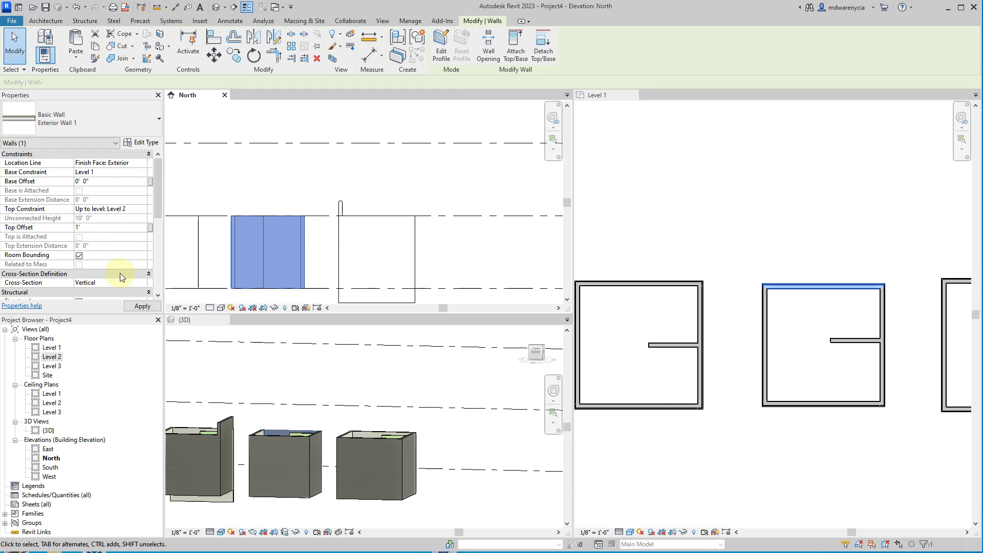
{"action": "left_click", "coordinate": [97, 227]}
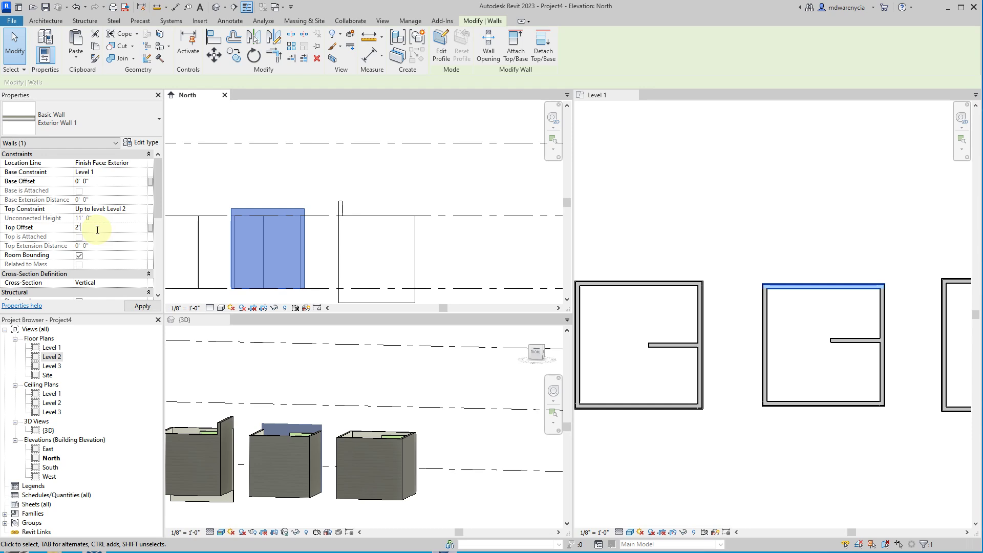
{"action": "type", "text": "2"}
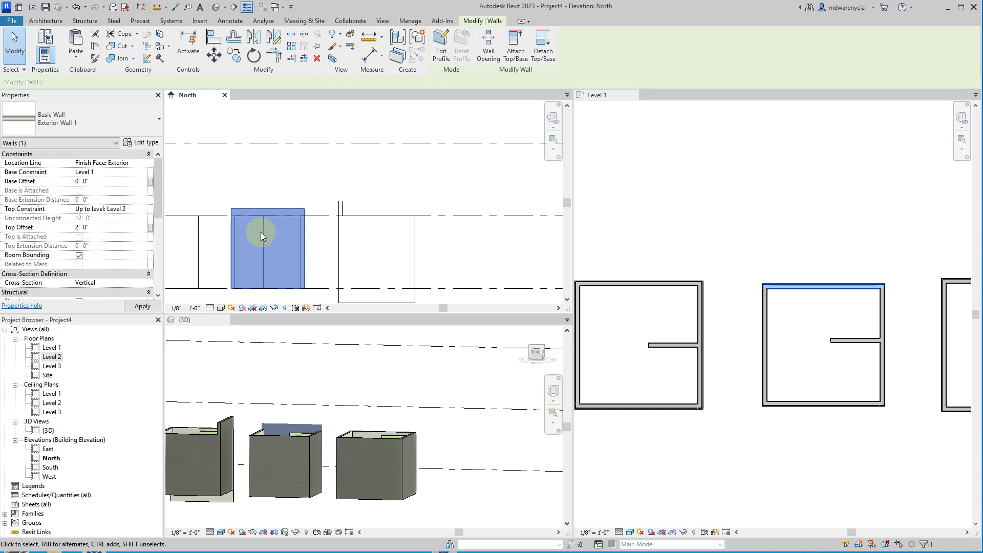
{"action": "left_click", "coordinate": [125, 226]}
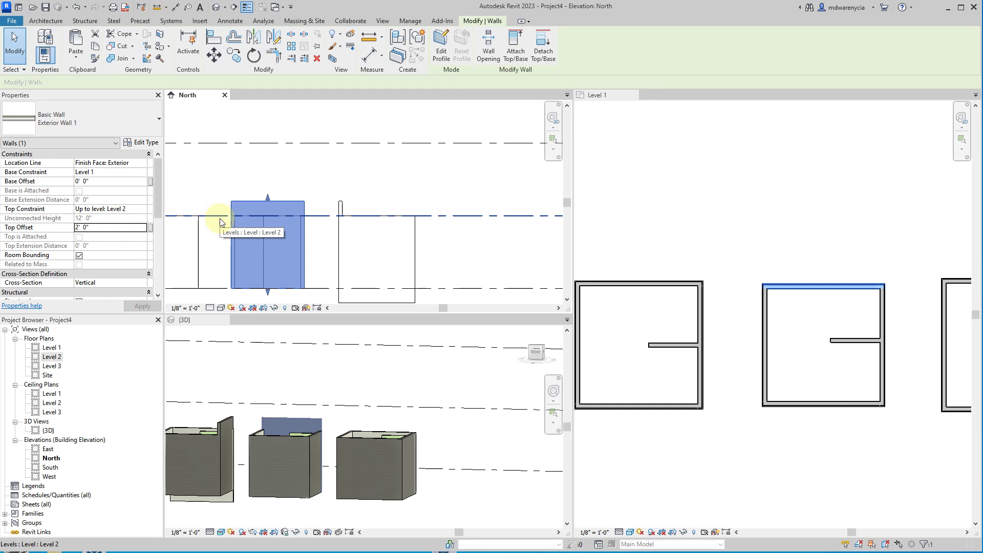
Return the Top Offset of the middle enclosure's north wall to 0' 0".
{"action": "left_click", "coordinate": [124, 230]}
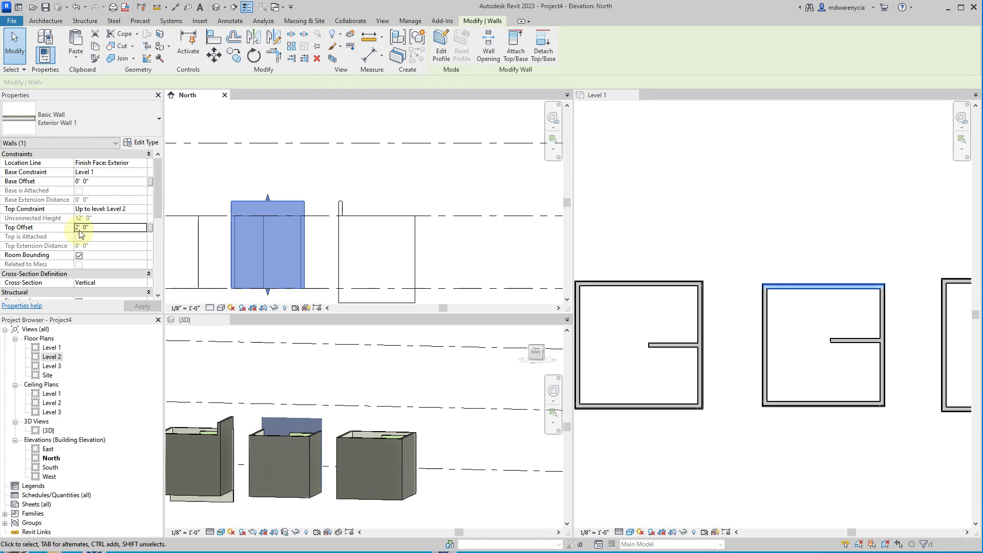
{"action": "left_click", "coordinate": [104, 228]}
{"action": "left_click", "coordinate": [101, 229]}
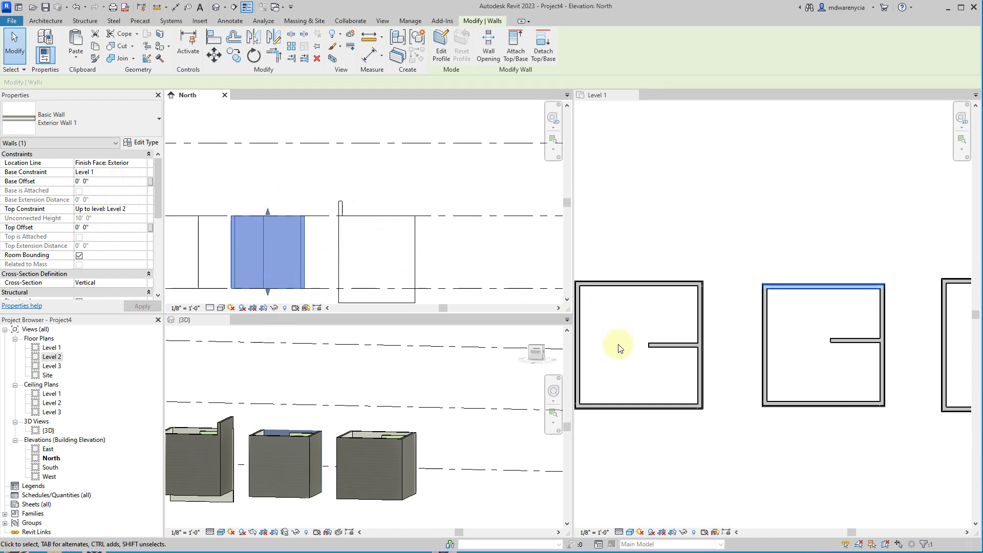
Give all walls of the easternmost square enclosure a Base Constraint of Level 2 and a Top Constraint of Up to level: Level 3.
{"action": "scroll", "coordinate": [790, 329], "scroll_direction": "down", "scroll_amount": 3}
{"action": "left_click", "coordinate": [767, 439]}
{"action": "left_click_drag", "start_coordinate": [633, 287], "coordinate": [770, 405]}
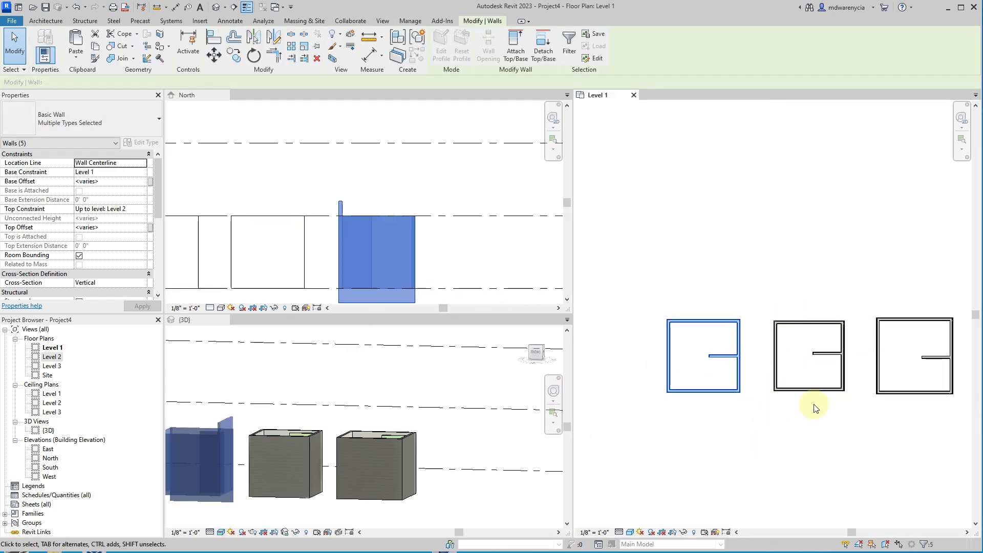
{"action": "middle_click_drag", "start_coordinate": [893, 267], "coordinate": [851, 251]}
{"action": "left_click_drag", "start_coordinate": [831, 265], "coordinate": [928, 408]}
{"action": "left_click", "coordinate": [230, 193]}
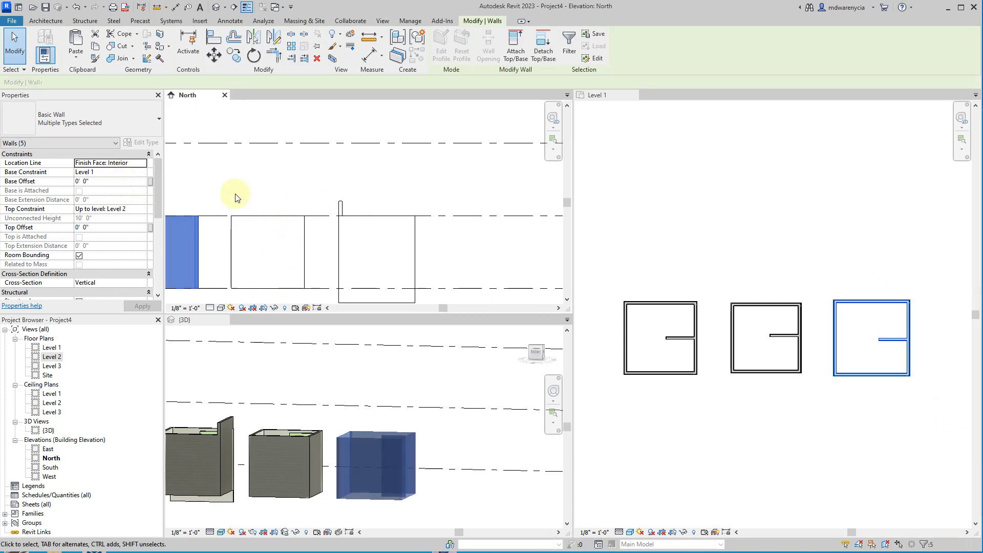
{"action": "scroll", "coordinate": [230, 193], "scroll_direction": "up", "scroll_amount": 2}
{"action": "left_click", "coordinate": [143, 173]}
{"action": "left_click", "coordinate": [95, 189]}
{"action": "left_click", "coordinate": [142, 210]}
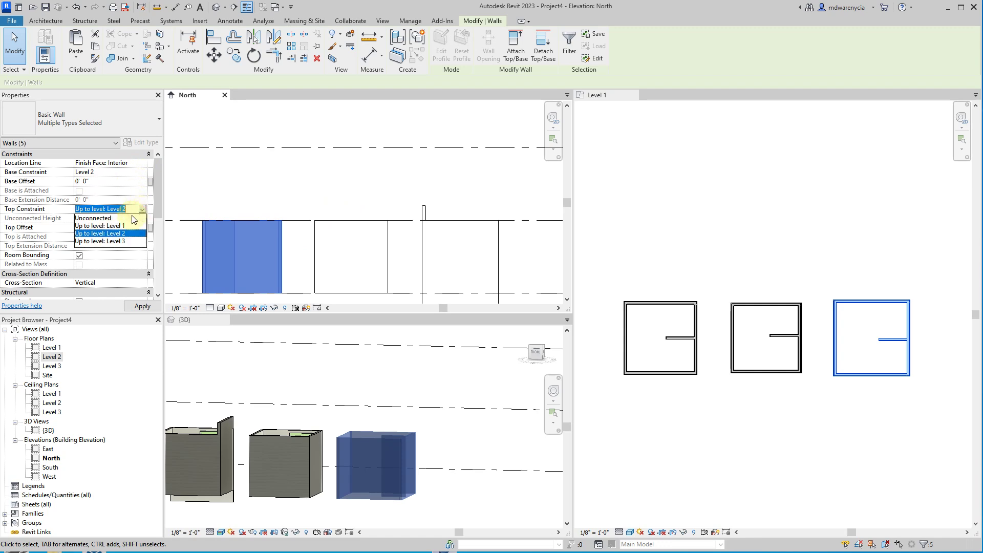
{"action": "left_click", "coordinate": [102, 239]}
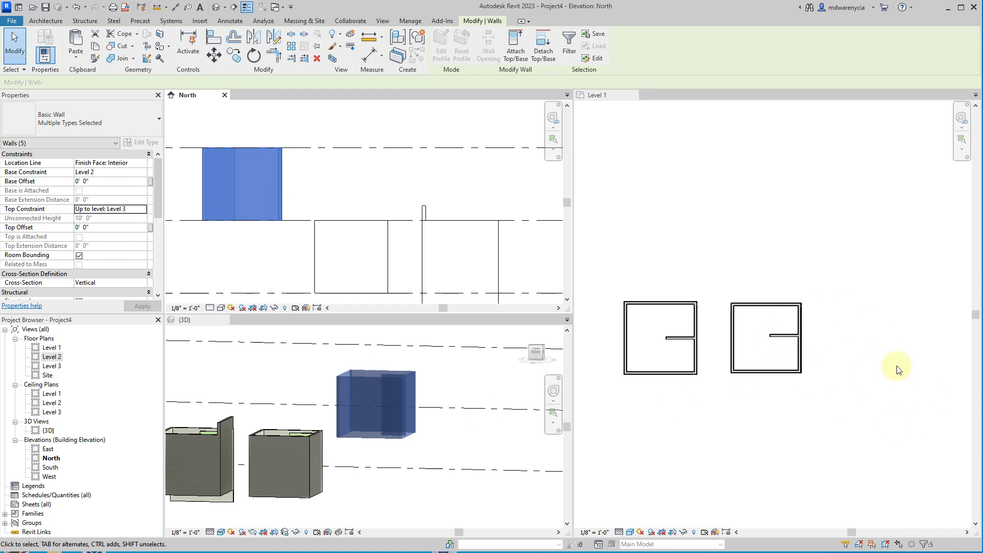
Open the Level 2 floor plan grouped with the Level 1 view, and open the Level 3 floor plan there too.
{"action": "double_click", "coordinate": [51, 356]}
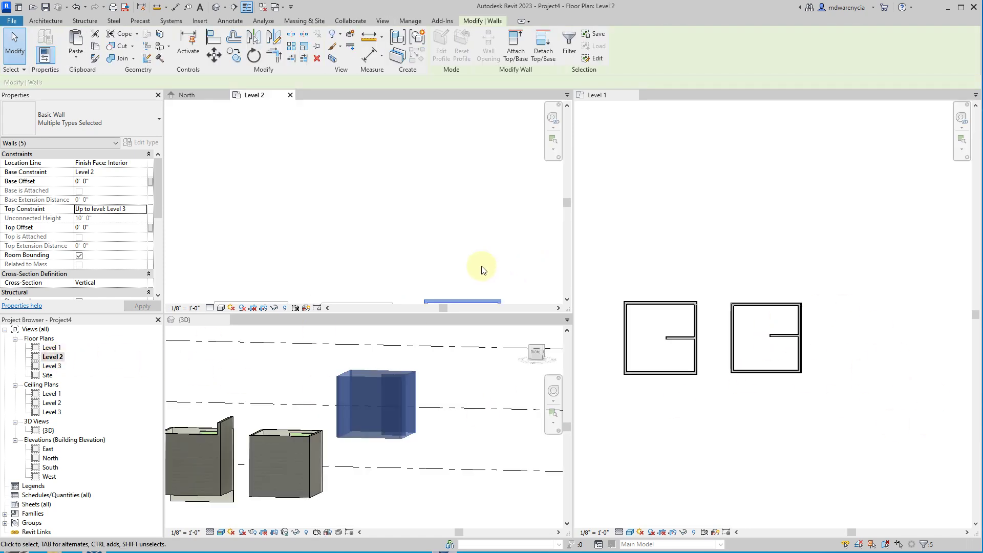
{"action": "left_click_drag", "start_coordinate": [246, 96], "coordinate": [701, 98]}
{"action": "left_click", "coordinate": [858, 442]}
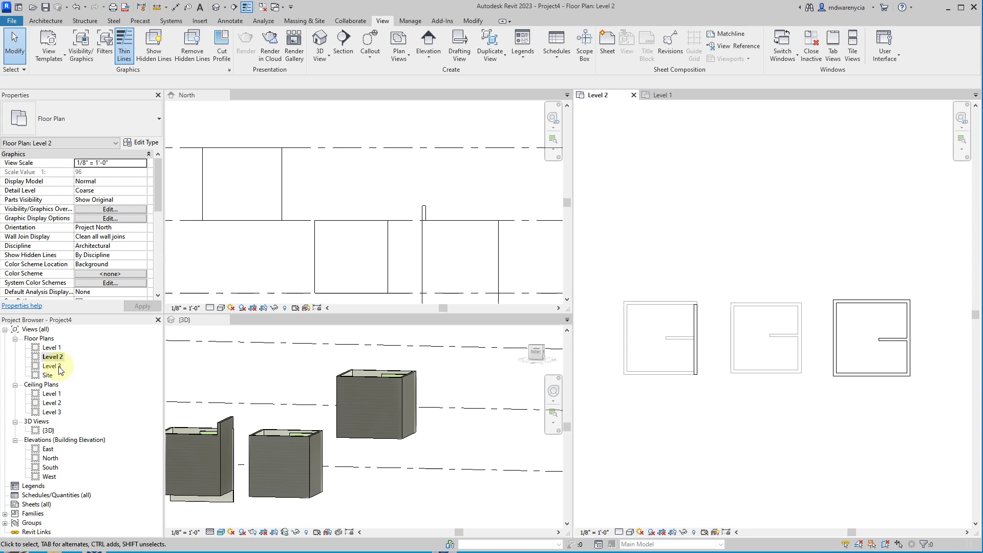
{"action": "double_click", "coordinate": [51, 366]}
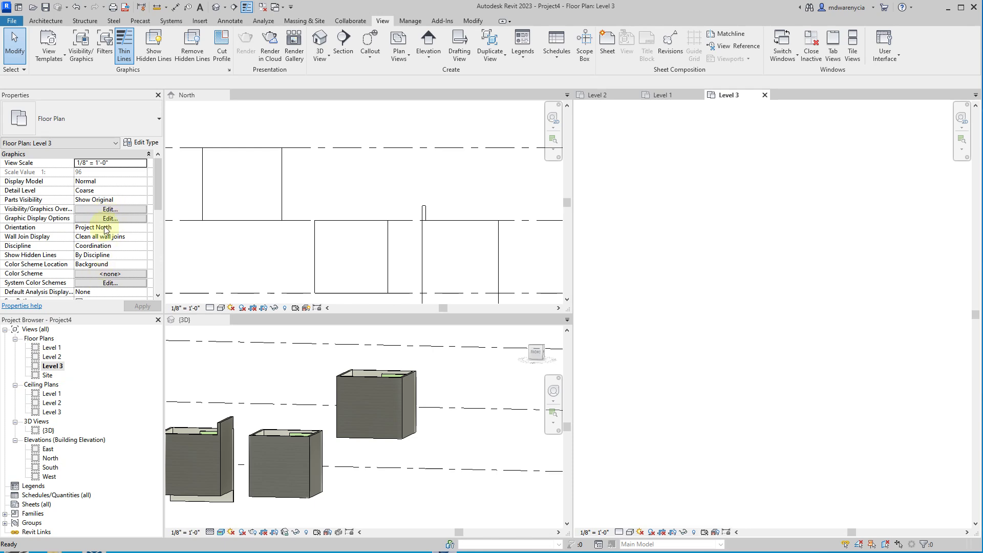
{"action": "left_click", "coordinate": [99, 210]}
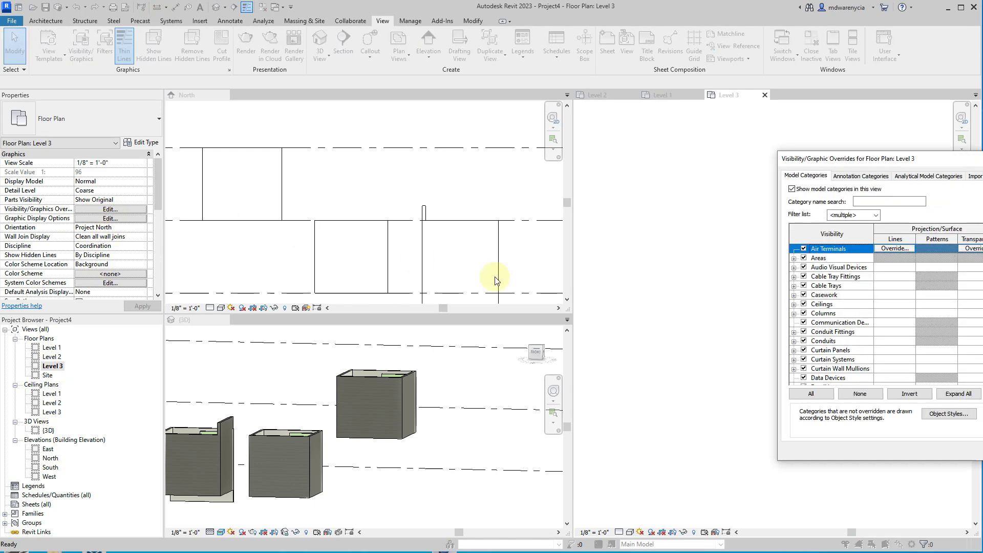
{"action": "key", "text": "Return"}
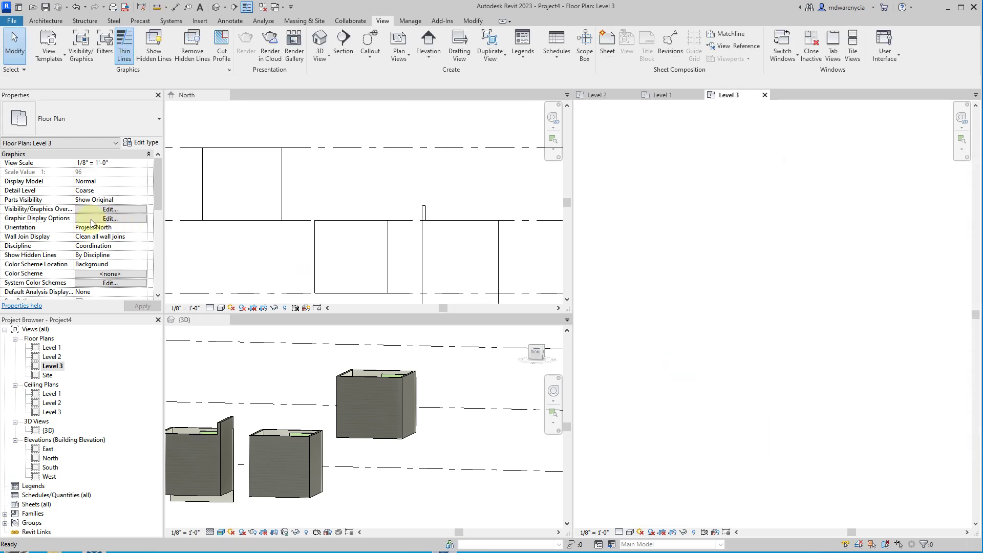
{"action": "scroll", "coordinate": [109, 241], "scroll_direction": "down", "scroll_amount": 2}
{"action": "scroll", "coordinate": [113, 243], "scroll_direction": "down", "scroll_amount": 3}
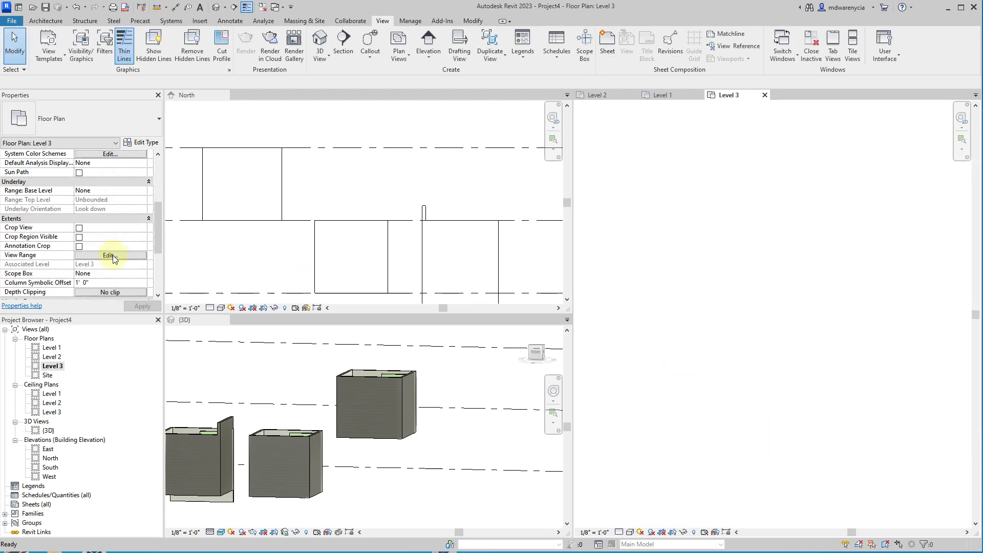
{"action": "left_click", "coordinate": [113, 255]}
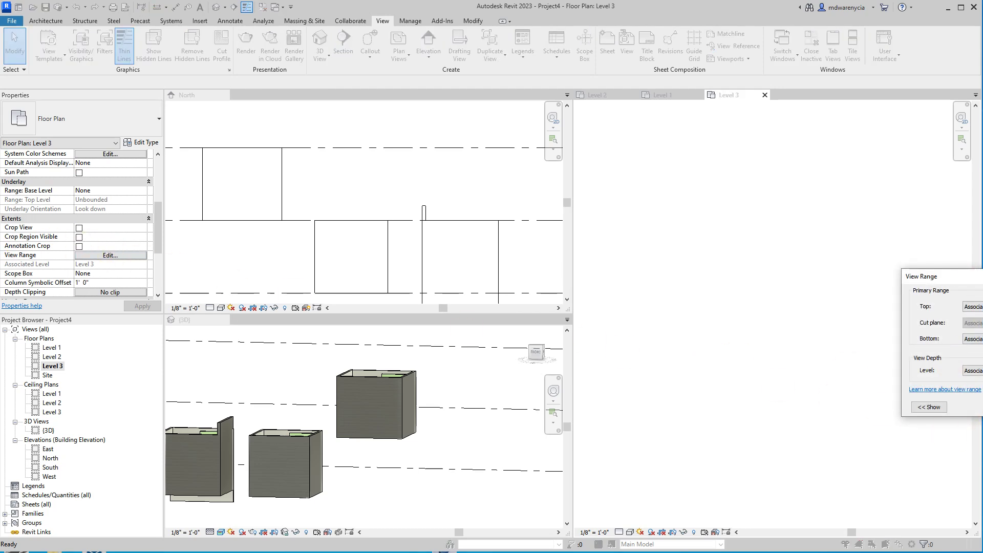
{"action": "key", "text": "Return"}
{"action": "scroll", "coordinate": [88, 238], "scroll_direction": "down", "scroll_amount": 3}
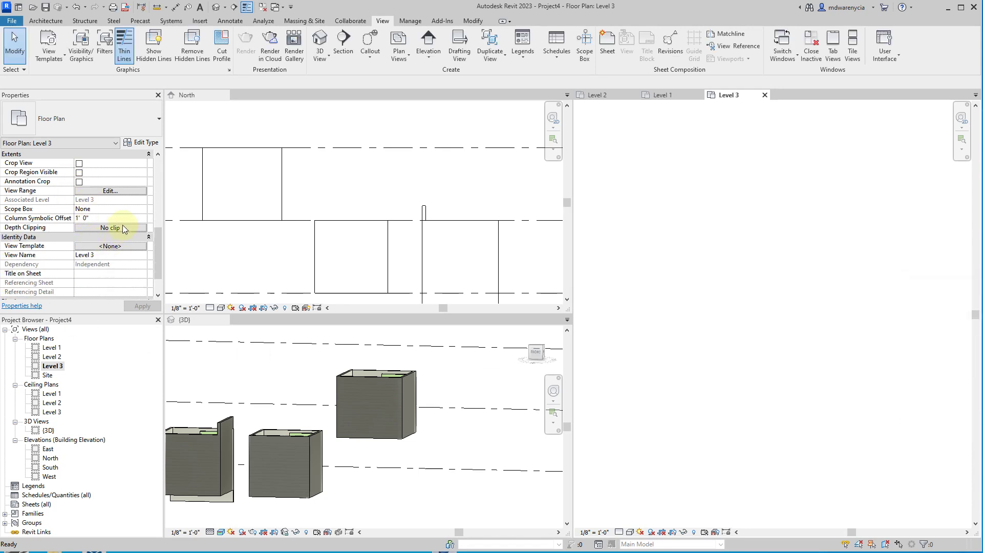
Set the underlay's Range: Base Level to Level 2 in the Level 3 floor plan.
{"action": "scroll", "coordinate": [112, 190], "scroll_direction": "up", "scroll_amount": 3}
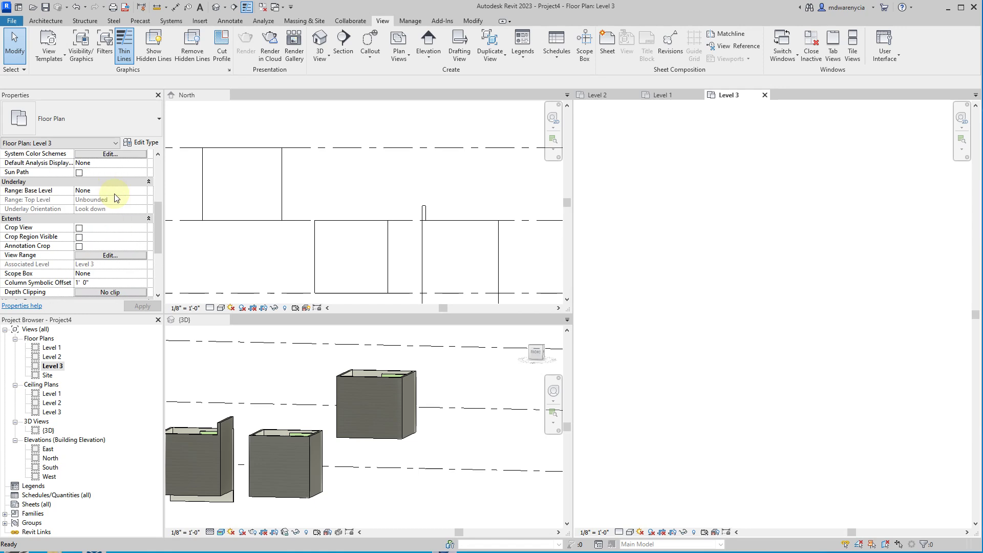
{"action": "left_click", "coordinate": [143, 194]}
{"action": "left_click", "coordinate": [93, 217]}
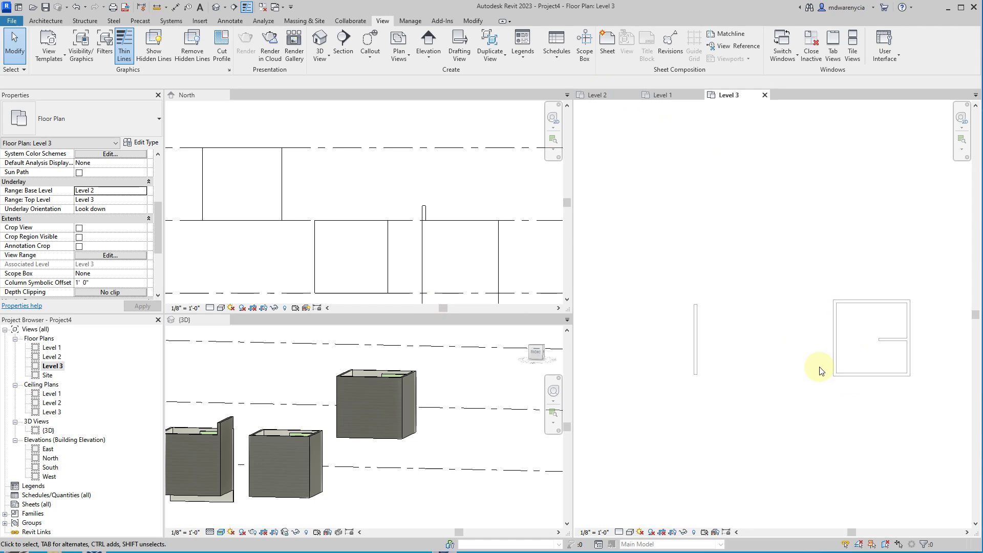
Switch to the Level 2 floor plan and raise its detail level above Coarse so the wall layers are drawn.
{"action": "left_click", "coordinate": [593, 95]}
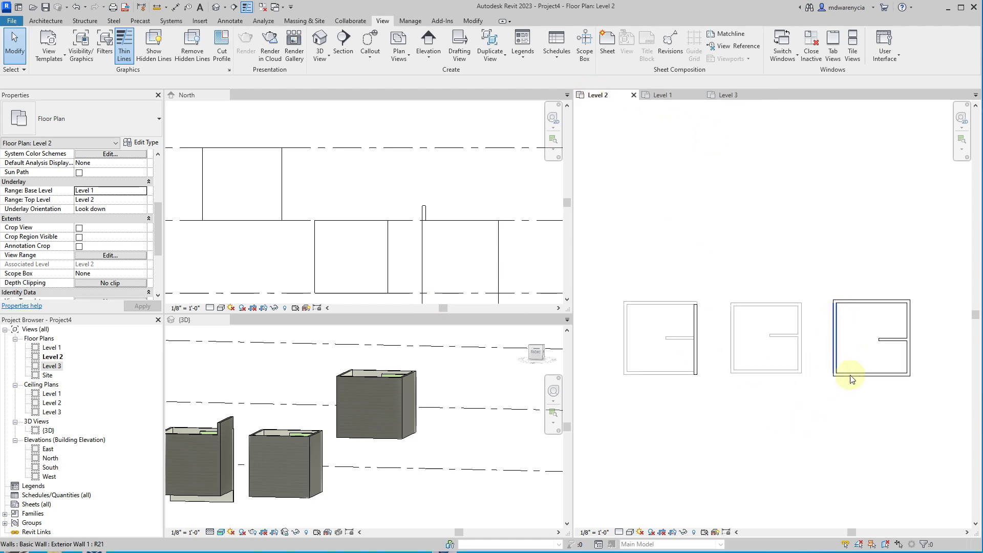
{"action": "scroll", "coordinate": [845, 369], "scroll_direction": "up", "scroll_amount": 3}
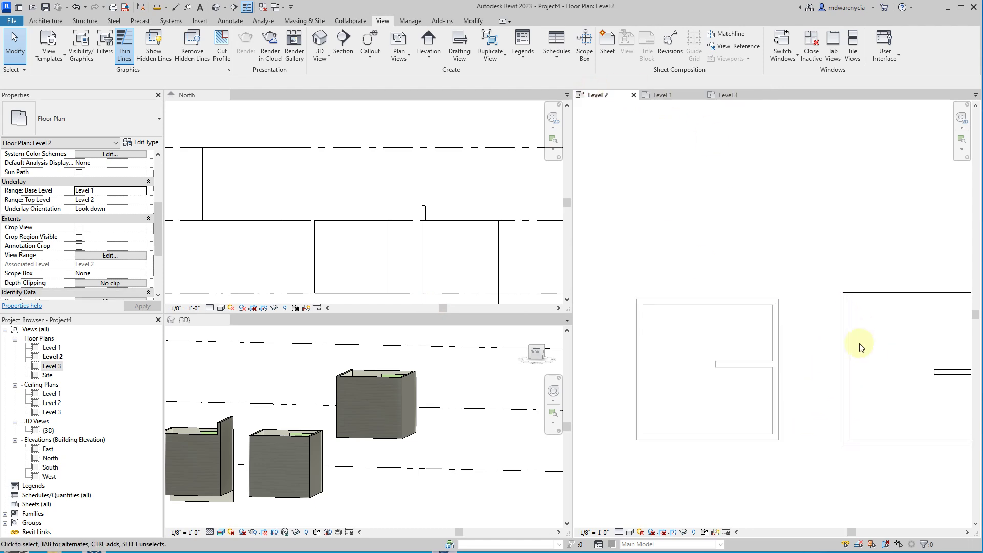
{"action": "left_click", "coordinate": [618, 532]}
{"action": "left_click", "coordinate": [633, 510]}
Examine the Level 2 floor plan up close, comparing the underlay walls of Level 1 with the walls cut at Level 2.
{"action": "scroll", "coordinate": [761, 465], "scroll_direction": "down", "scroll_amount": 3}
{"action": "scroll", "coordinate": [706, 410], "scroll_direction": "up", "scroll_amount": 2}
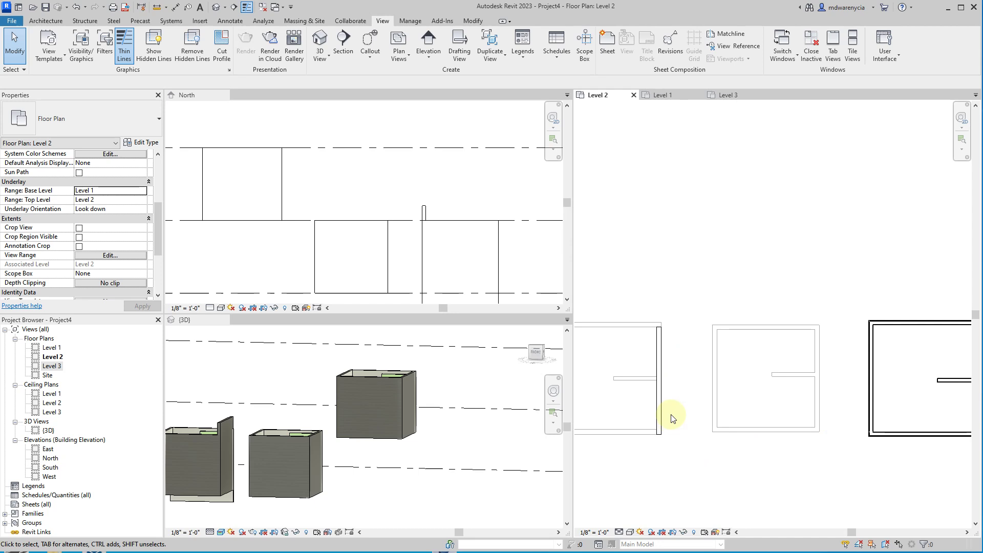
{"action": "scroll", "coordinate": [819, 393], "scroll_direction": "up", "scroll_amount": 2}
{"action": "scroll", "coordinate": [900, 337], "scroll_direction": "up", "scroll_amount": 2}
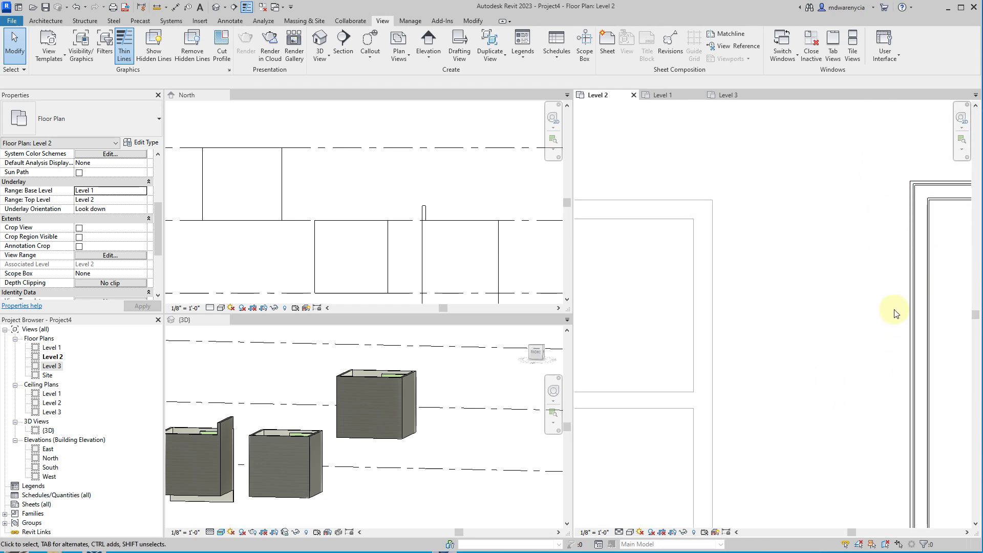
{"action": "scroll", "coordinate": [737, 425], "scroll_direction": "down", "scroll_amount": 3}
{"action": "middle_click_drag", "start_coordinate": [916, 359], "coordinate": [959, 357]}
{"action": "middle_click_drag", "start_coordinate": [761, 390], "coordinate": [887, 396]}
{"action": "scroll", "coordinate": [716, 318], "scroll_direction": "up", "scroll_amount": 2}
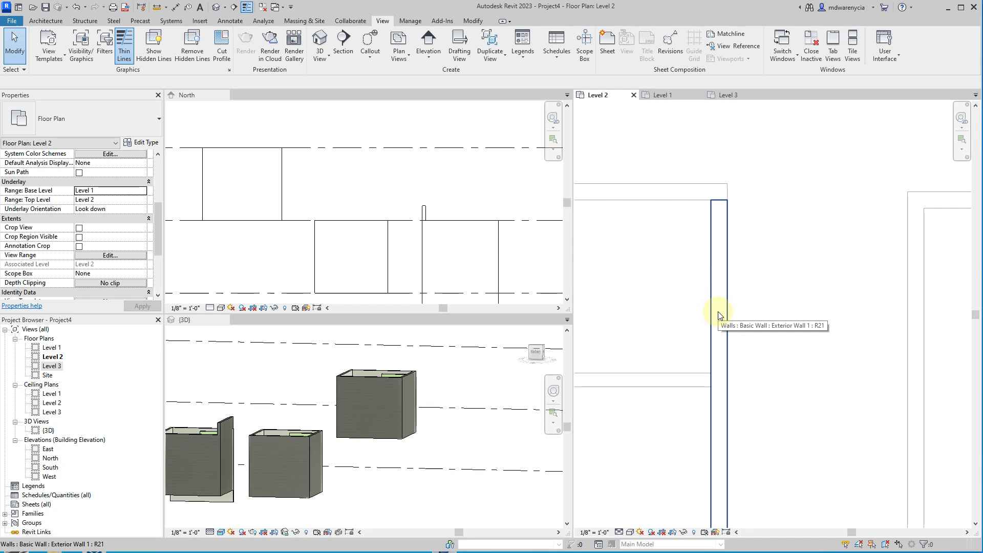
{"action": "scroll", "coordinate": [740, 342], "scroll_direction": "down", "scroll_amount": 2}
{"action": "scroll", "coordinate": [737, 338], "scroll_direction": "down", "scroll_amount": 3}
{"action": "scroll", "coordinate": [819, 322], "scroll_direction": "down", "scroll_amount": 1}
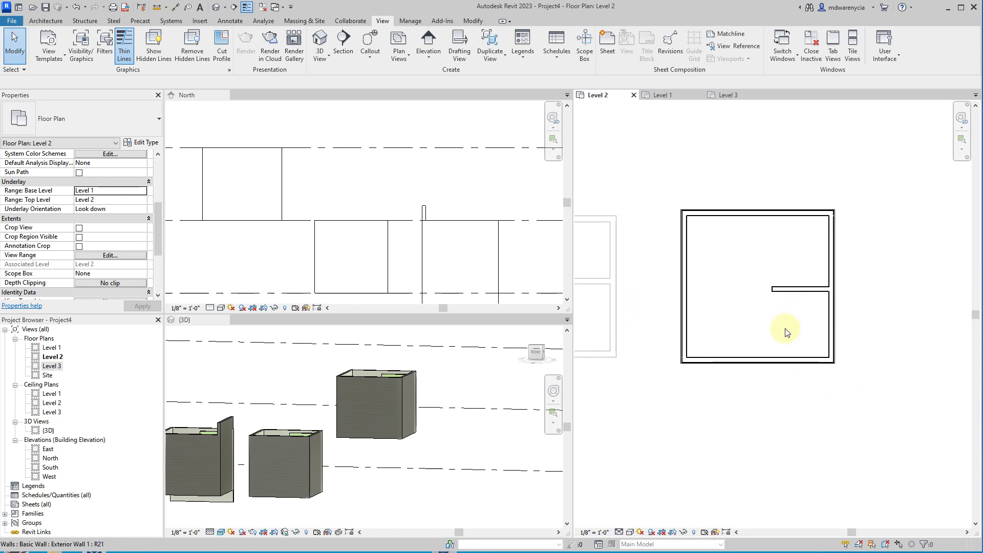
{"action": "middle_click_drag", "start_coordinate": [668, 425], "coordinate": [792, 422]}
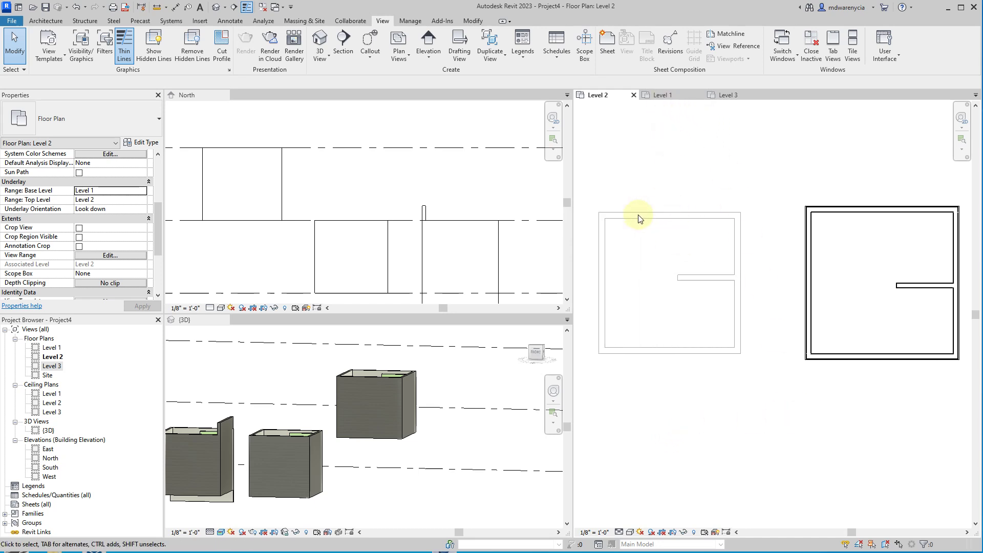
{"action": "left_click_drag", "start_coordinate": [735, 246], "coordinate": [729, 232]}
{"action": "middle_click_drag", "start_coordinate": [656, 289], "coordinate": [777, 292]}
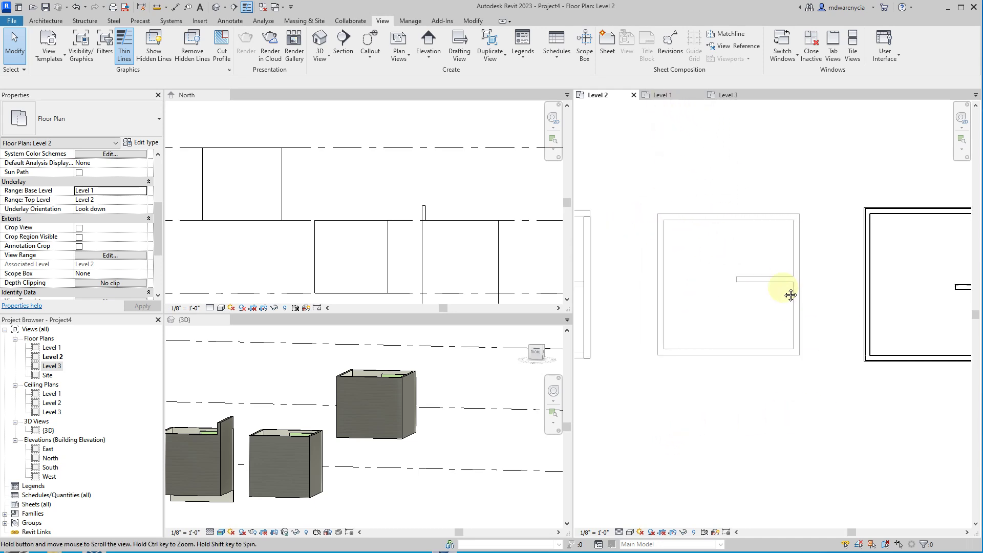
Select the east wall of the westernmost enclosure in the Level 2 plan to locate it in the elevation and 3D views, and deselect it.
{"action": "left_click", "coordinate": [646, 244]}
{"action": "left_click", "coordinate": [754, 326]}
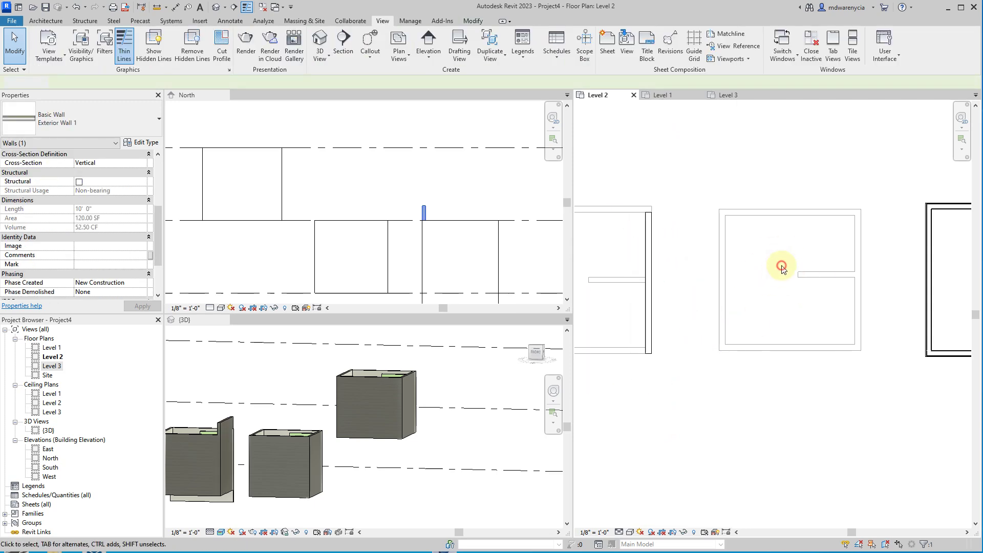
{"action": "left_click", "coordinate": [647, 251]}
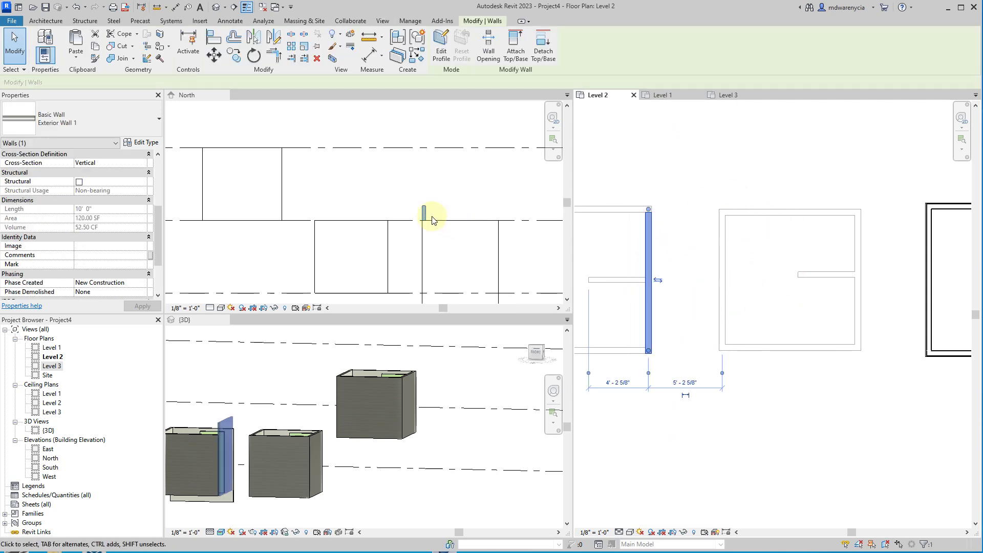
{"action": "left_click", "coordinate": [838, 202]}
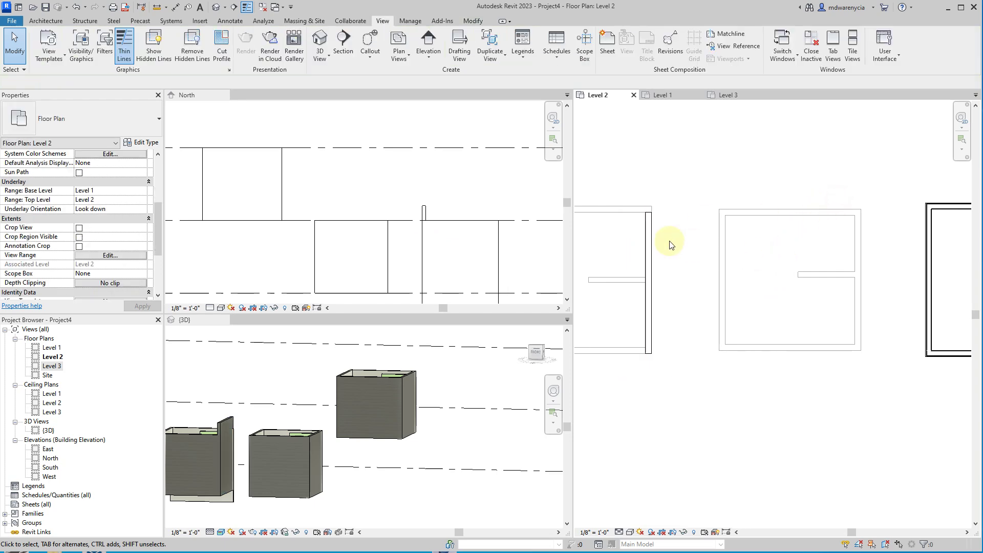
{"action": "left_click", "coordinate": [647, 250]}
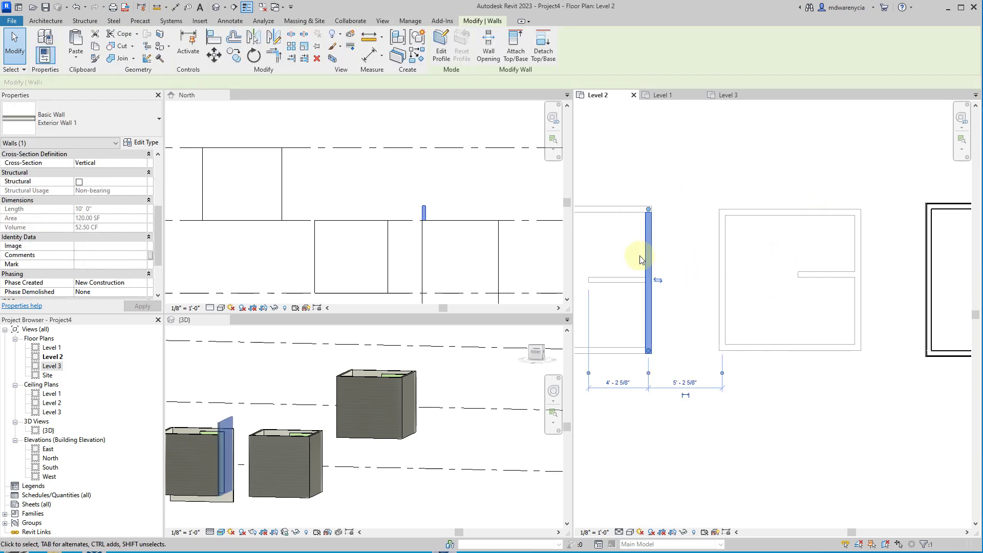
{"action": "left_click", "coordinate": [698, 184]}
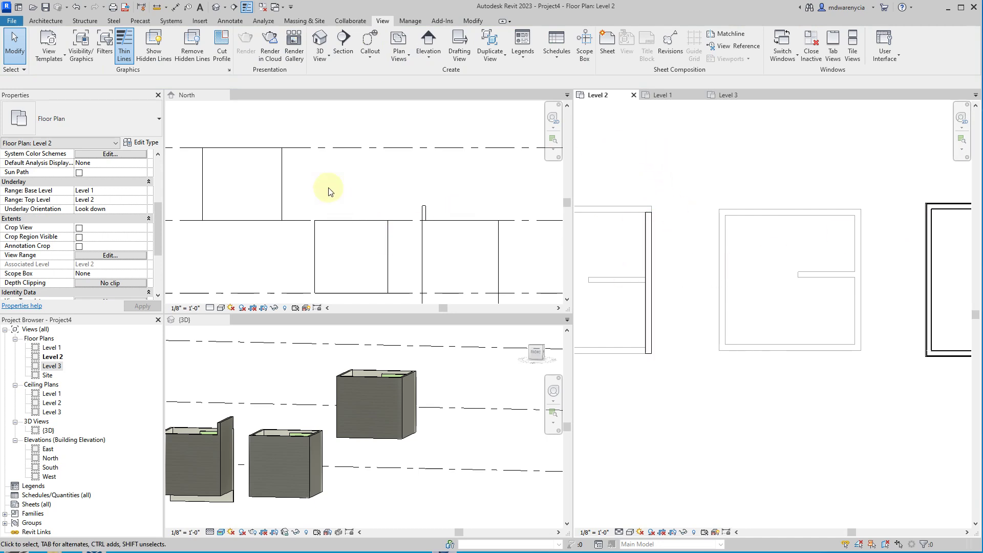
Return to the Level 3 floor plan and set its underlay's Range: Base Level to Level 1.
{"action": "left_click", "coordinate": [722, 95]}
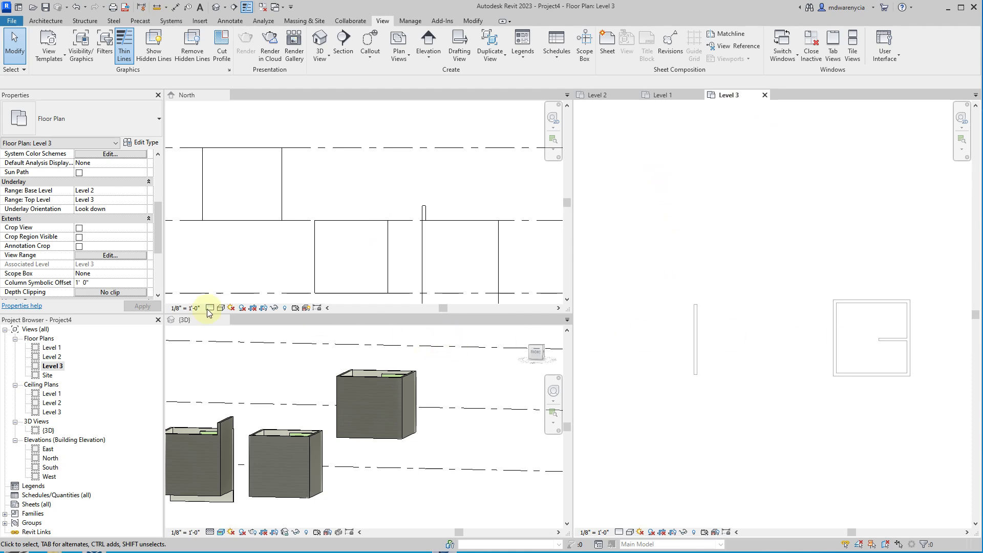
{"action": "left_click", "coordinate": [142, 190]}
{"action": "left_click", "coordinate": [99, 208]}
{"action": "left_click", "coordinate": [143, 190]}
{"action": "left_click", "coordinate": [142, 193]}
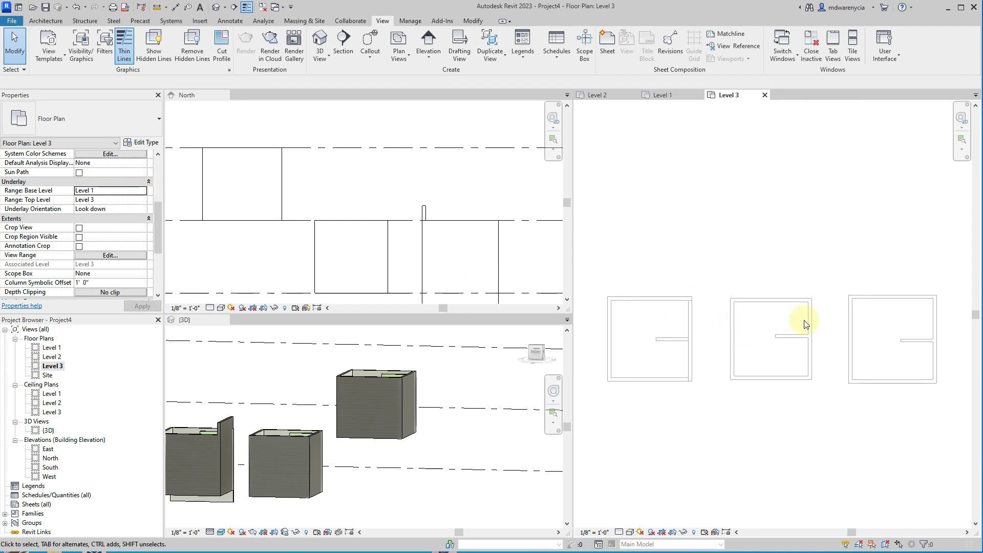
Set the Level 3 floor plan's underlay Range: Base Level back to Level 2.
{"action": "left_click", "coordinate": [144, 190]}
{"action": "left_click", "coordinate": [142, 190]}
{"action": "left_click", "coordinate": [99, 215]}
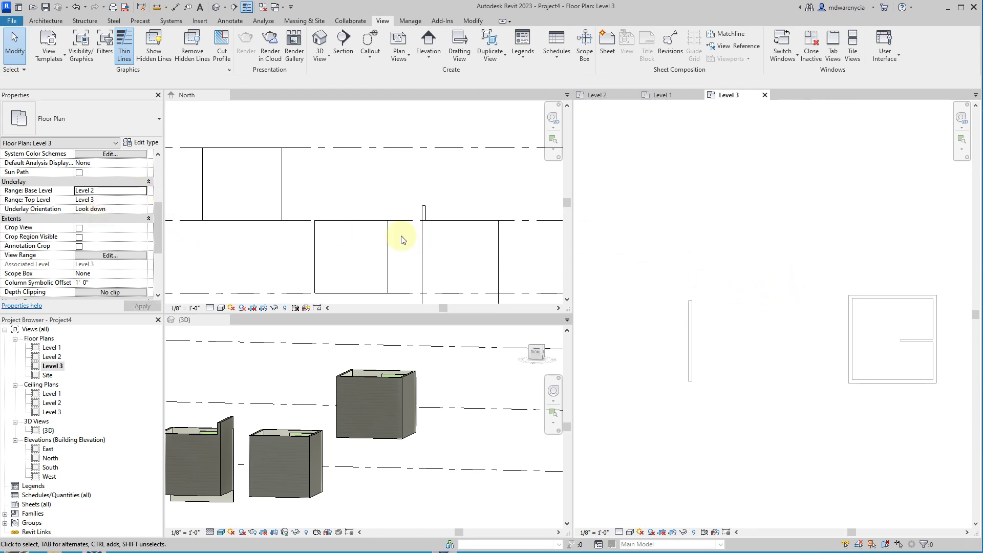